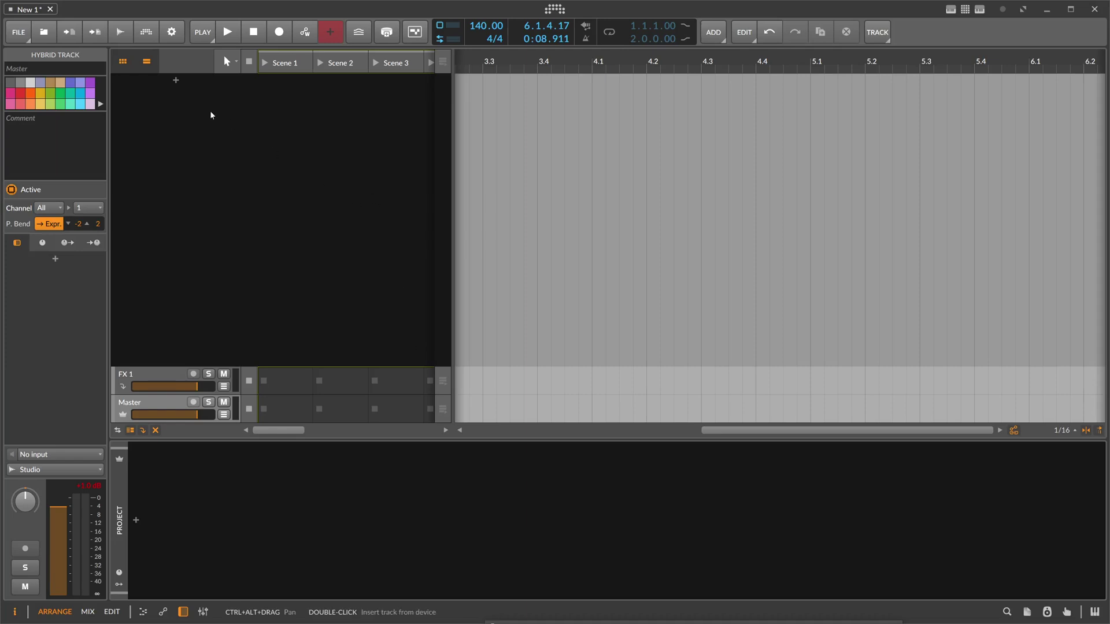
# Create an instrument track with a Poly Grid device and open its grid editor with the device view hidden.
pyautogui.doubleClick(180, 91)
pyautogui.write('poly')
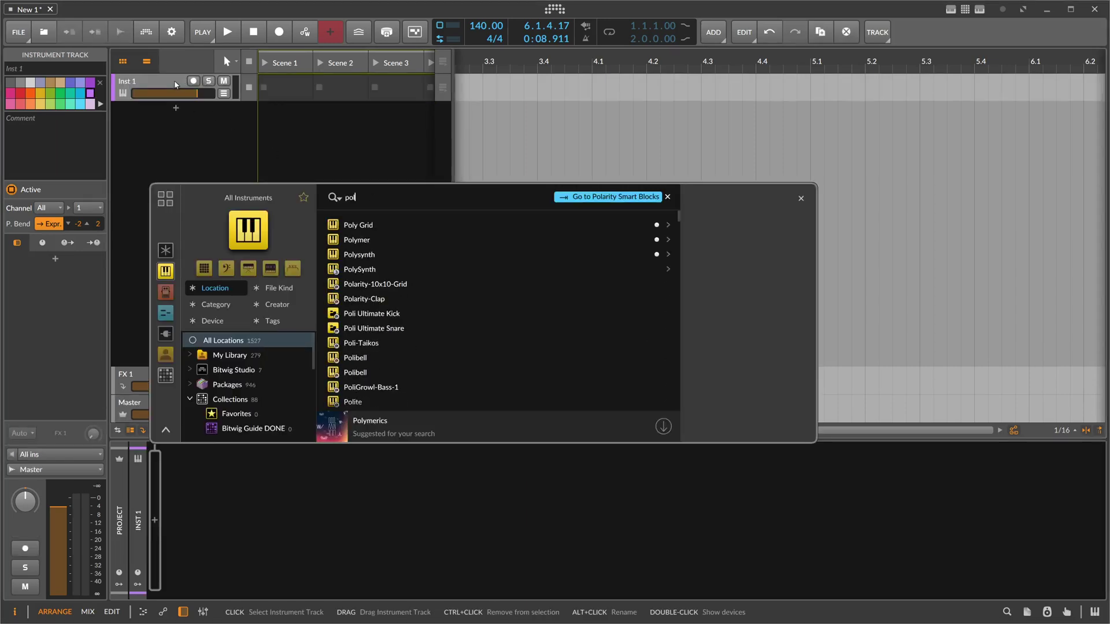
pyautogui.doubleClick(354, 225)
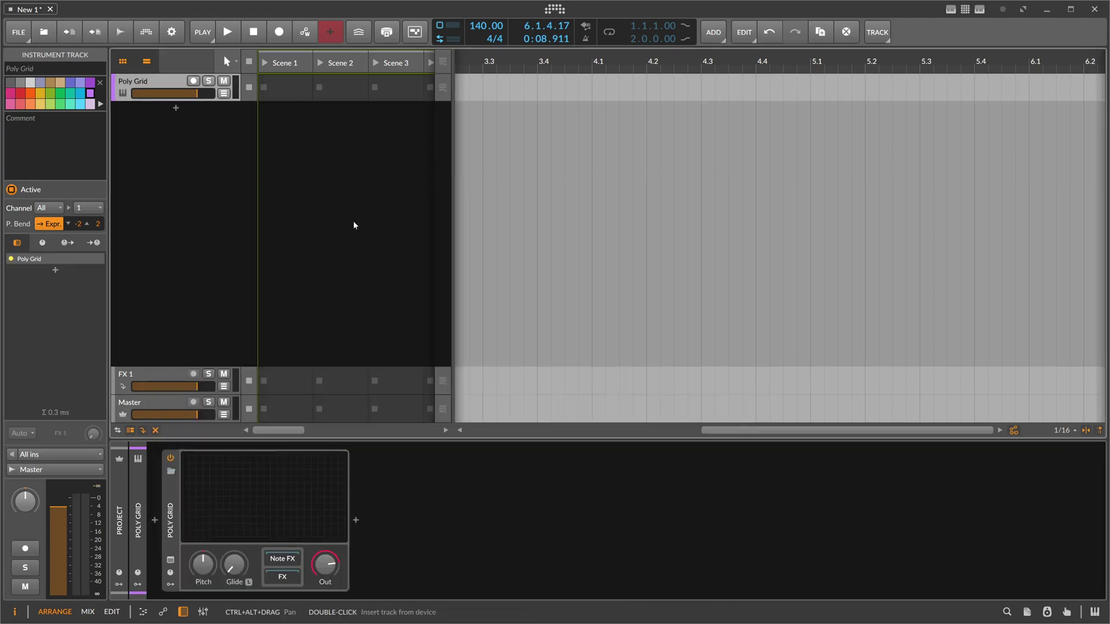
pyautogui.click(280, 486)
pyautogui.click(184, 612)
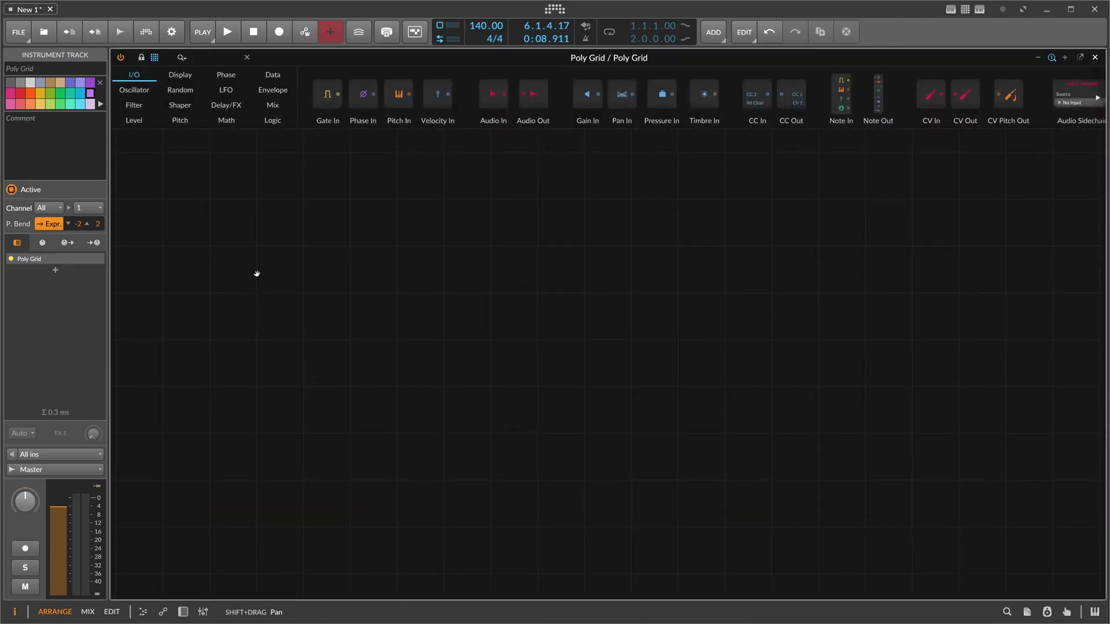
# Find the Scrawl oscillator module and place it on the grid.
pyautogui.click(207, 56)
pyautogui.write('scrawl')
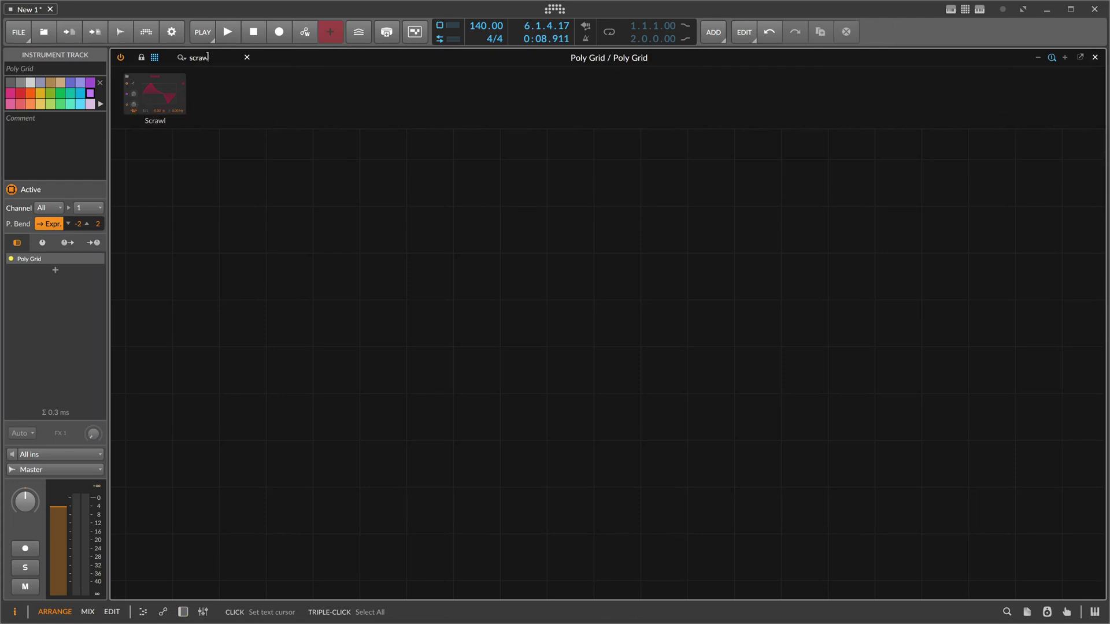
pyautogui.moveTo(154, 94); pyautogui.dragTo(334, 276)
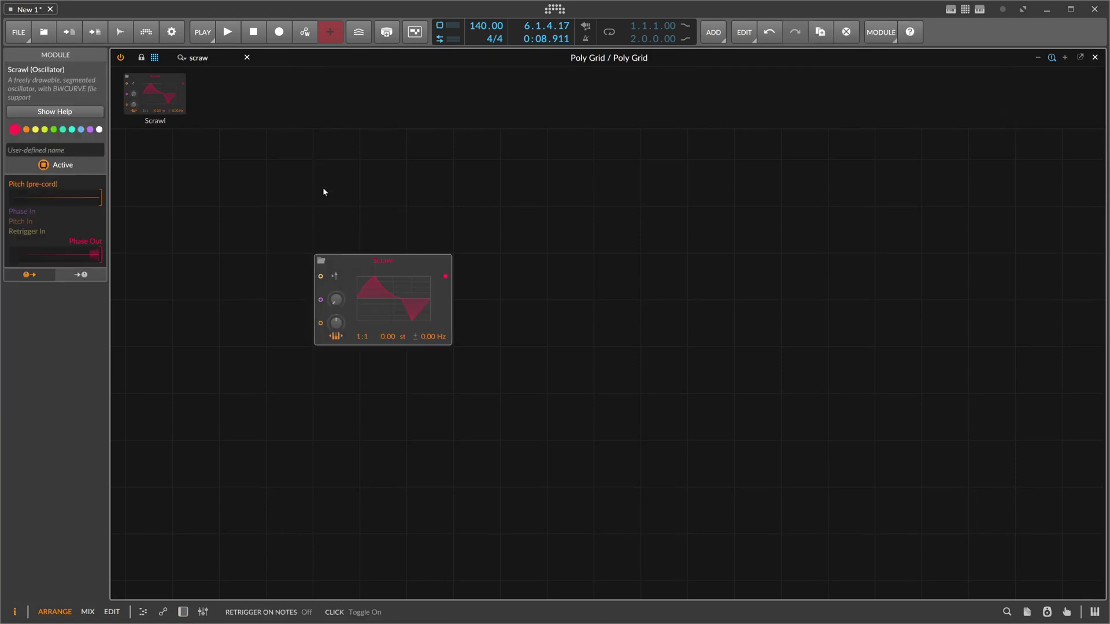
# Chain an ADSR envelope and an Audio Out module after the Scrawl oscillator.
pyautogui.moveTo(220, 56); pyautogui.dragTo(181, 57)
pyautogui.write('ad')
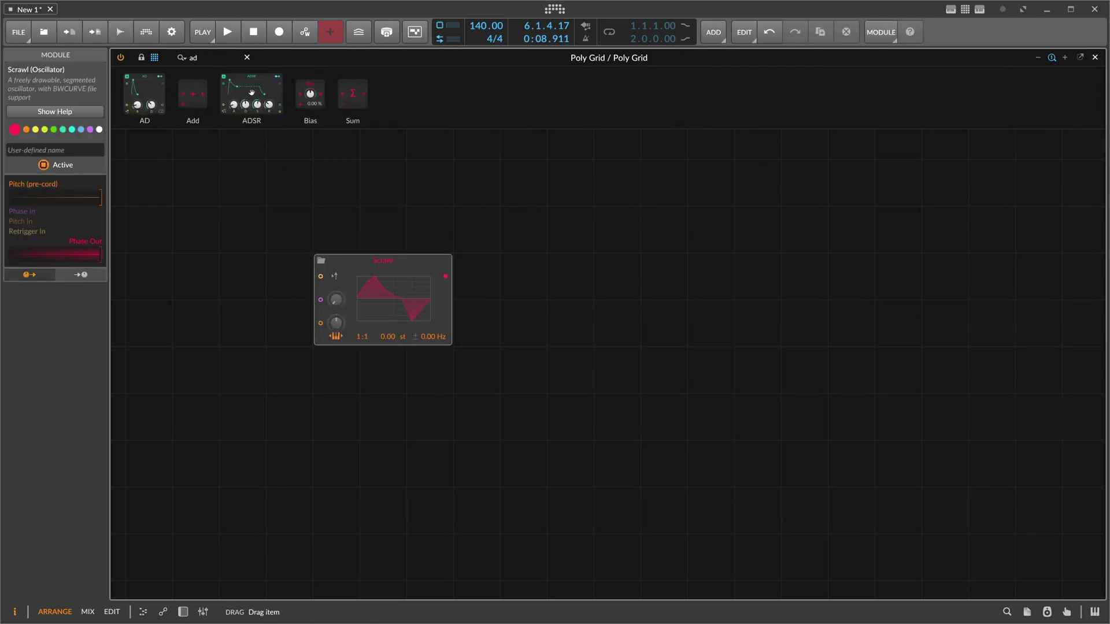
pyautogui.press('Return')
pyautogui.moveTo(203, 57); pyautogui.dragTo(115, 57)
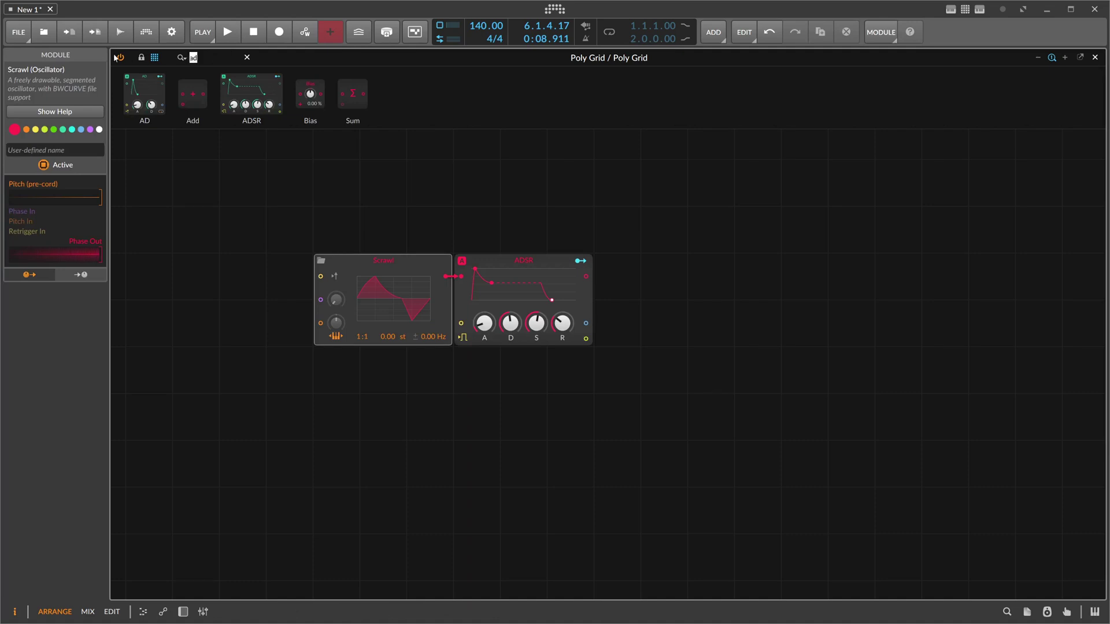
pyautogui.write('out')
pyautogui.press('Return')
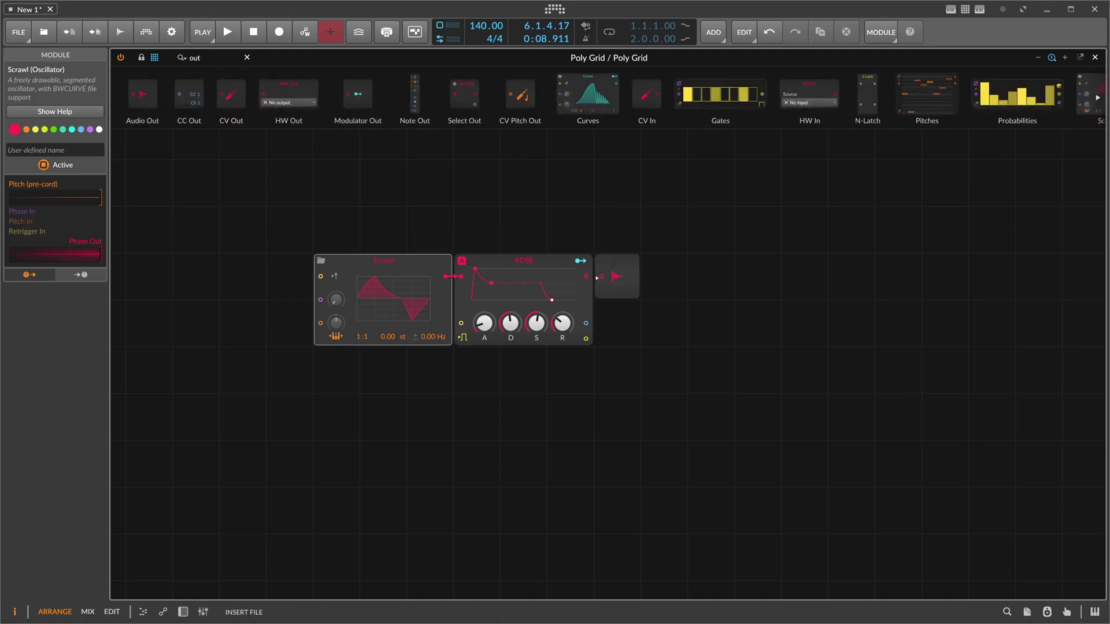
# Show the device view again and record-arm the Poly Grid track.
pyautogui.click(343, 412)
pyautogui.click(180, 609)
pyautogui.click(144, 547)
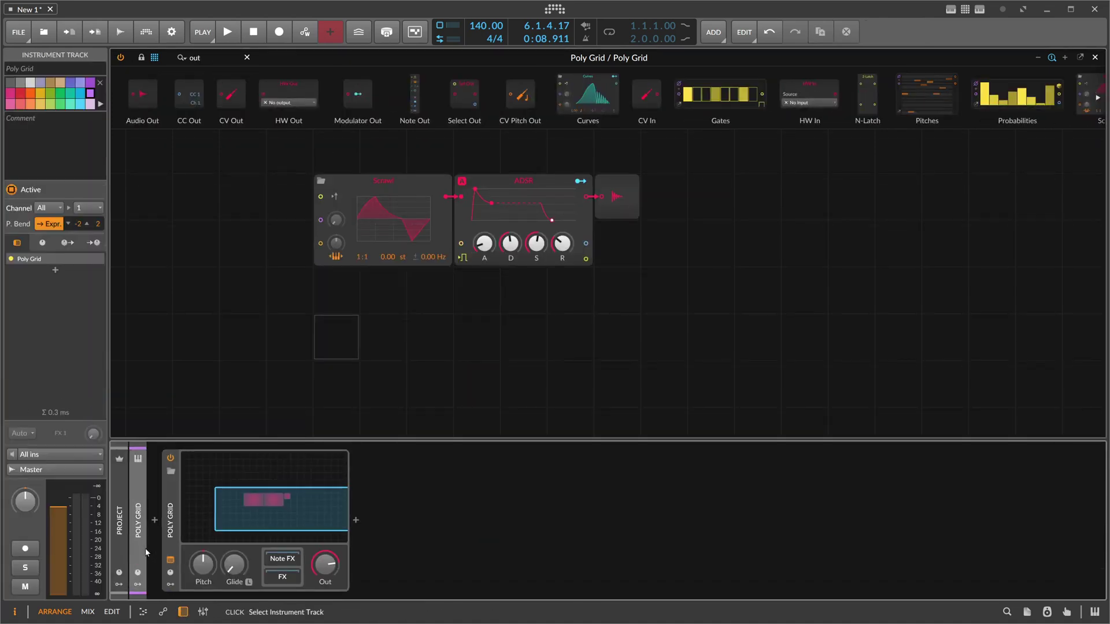
pyautogui.click(30, 547)
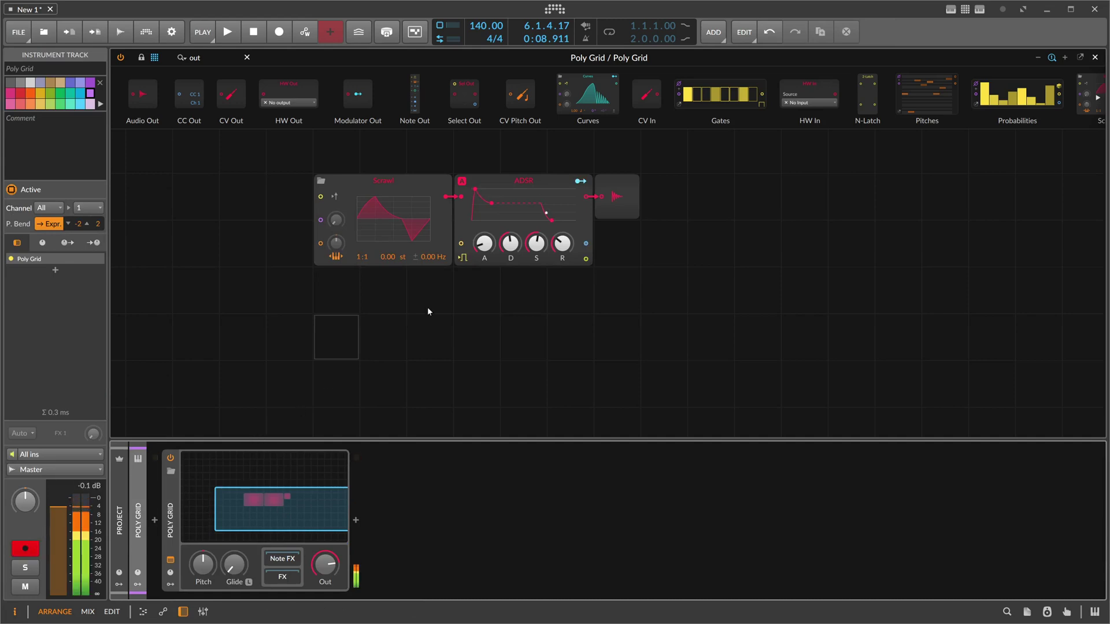
# Open the Scrawl waveform editor and draw a freehand curve with the pencil tool.
pyautogui.moveTo(368, 296); pyautogui.dragTo(423, 346)
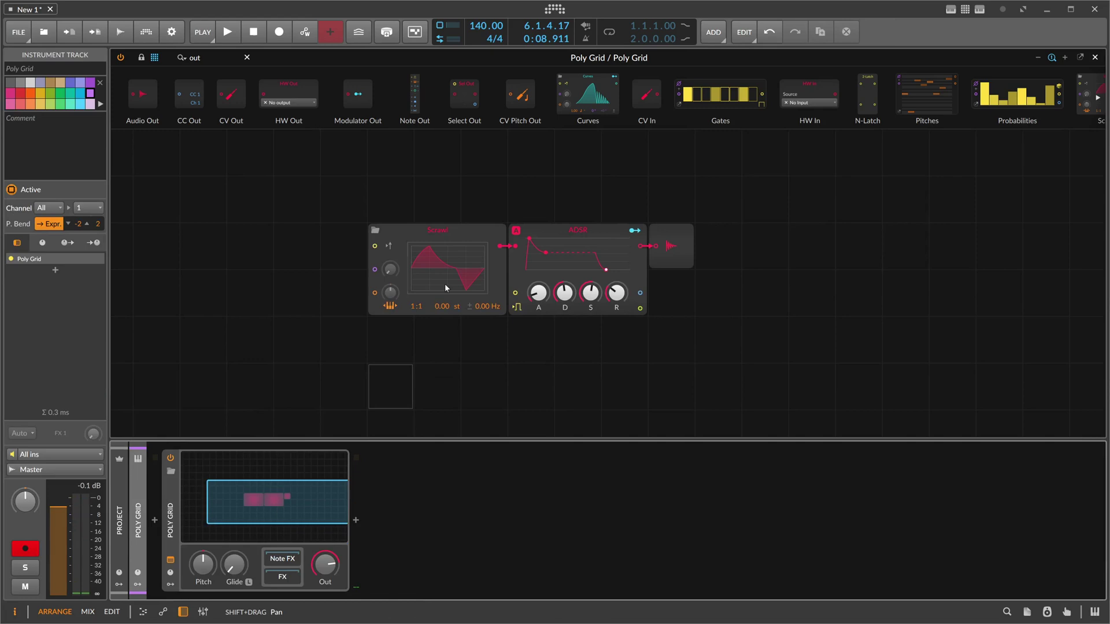
pyautogui.click(446, 278)
pyautogui.click(393, 347)
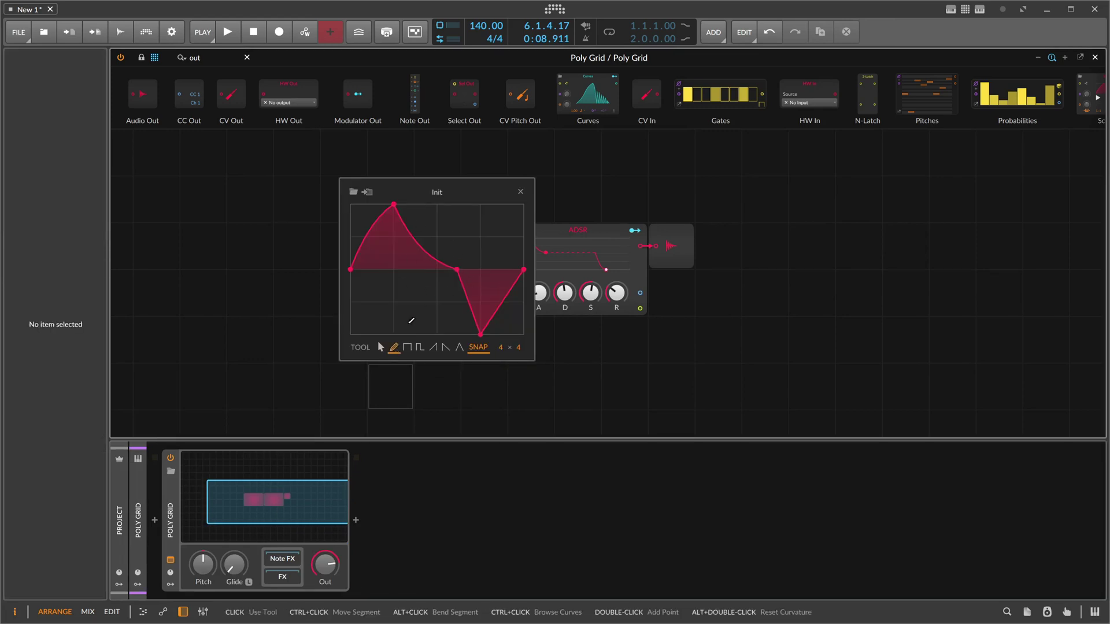
pyautogui.moveTo(369, 272)
pyautogui.mouseDown()
pyautogui.moveTo(413, 231)
pyautogui.moveTo(445, 301)
pyautogui.moveTo(430, 226)
pyautogui.moveTo(497, 269)
pyautogui.moveTo(487, 292)
pyautogui.moveTo(434, 315)
pyautogui.moveTo(470, 289)
pyautogui.mouseUp()
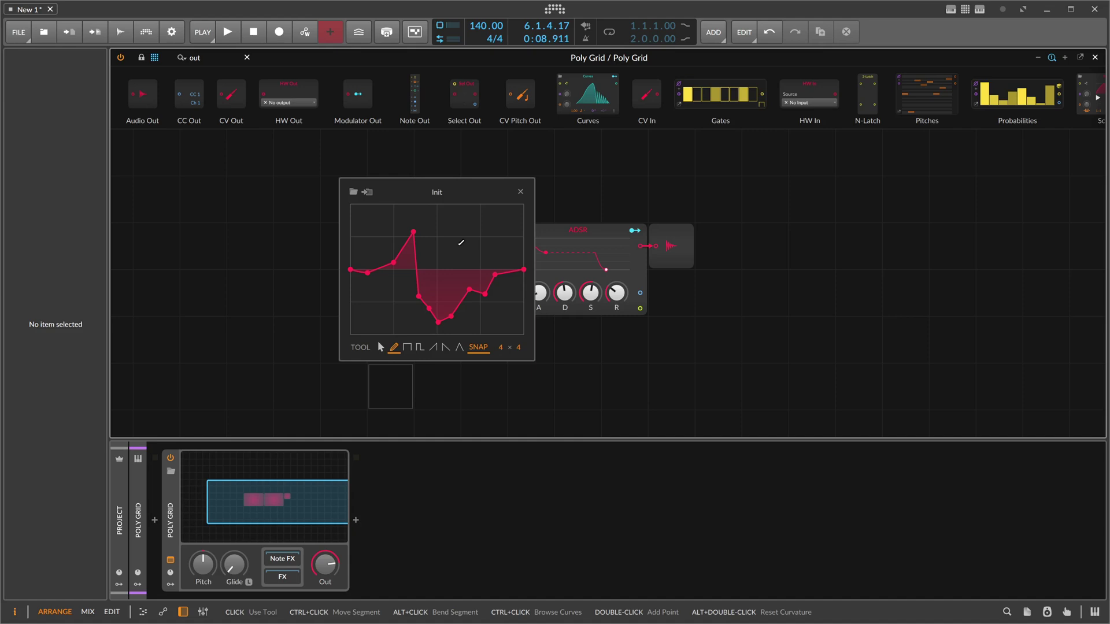
# Widen the waveform editor and pencil a nearly flat line of many points along the zero line.
pyautogui.moveTo(339, 253); pyautogui.dragTo(233, 265)
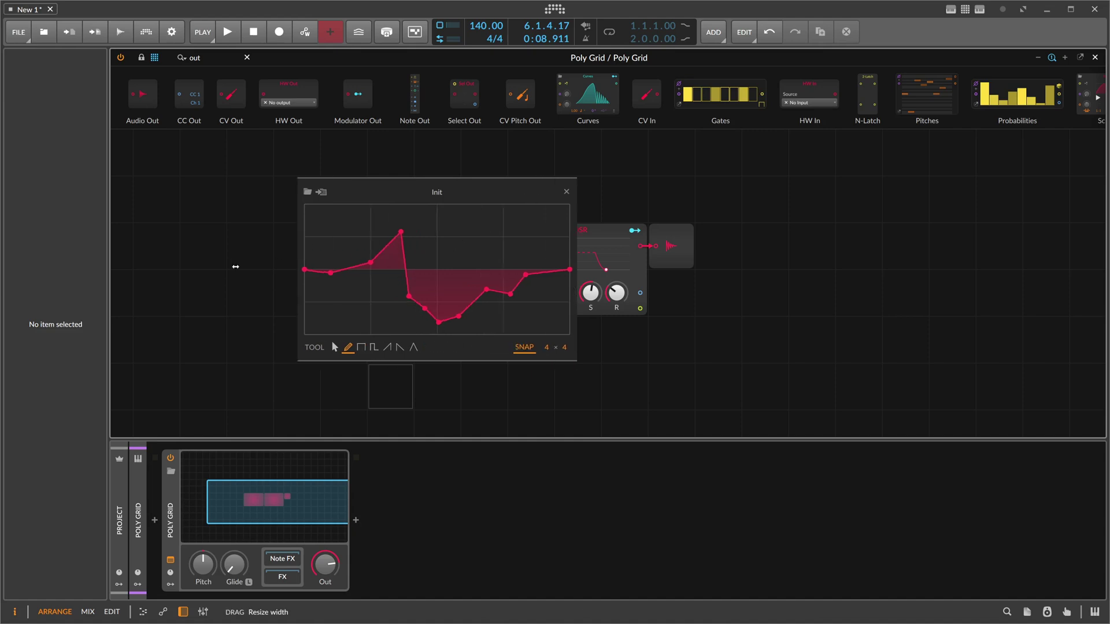
pyautogui.moveTo(616, 276); pyautogui.dragTo(741, 278)
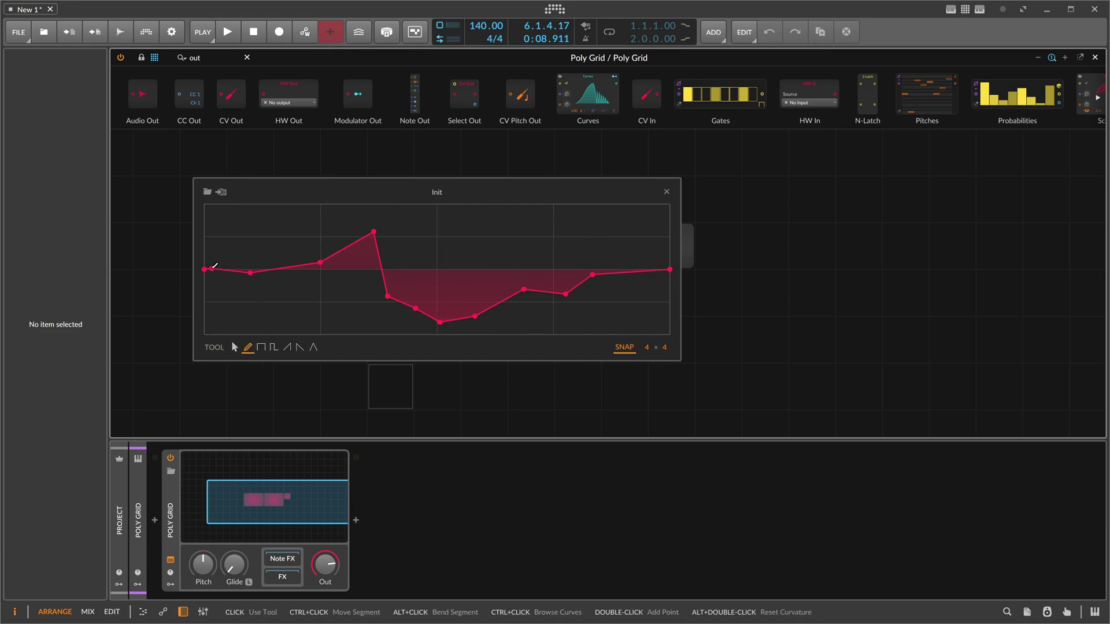
pyautogui.moveTo(213, 267)
pyautogui.mouseDown()
pyautogui.moveTo(216, 270)
pyautogui.moveTo(669, 269)
pyautogui.mouseUp()
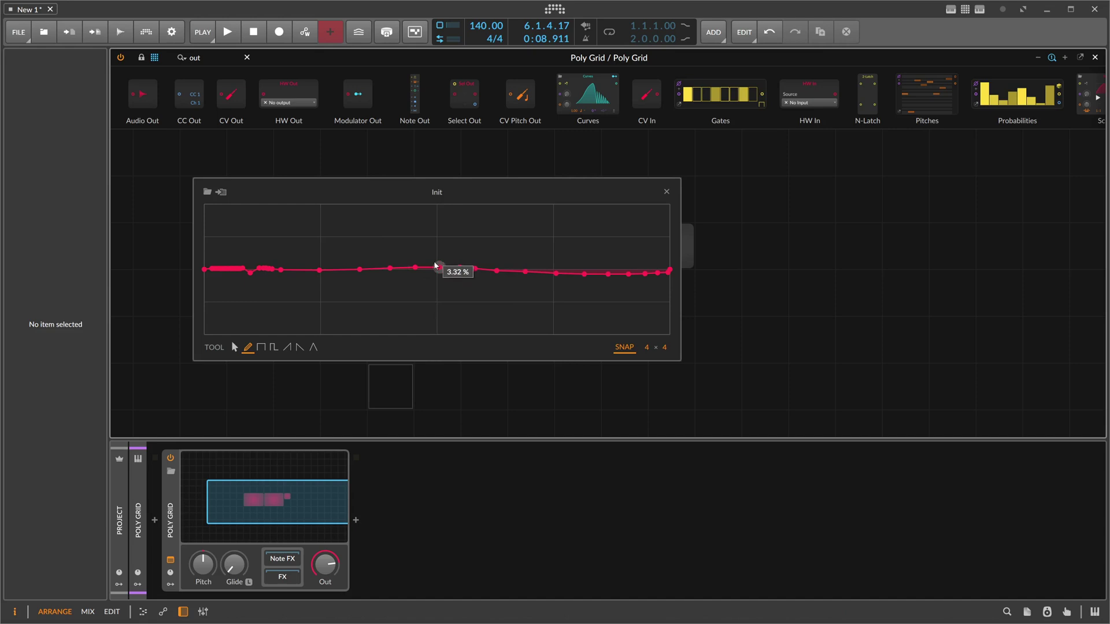
# Select all points of the Scrawl curve and randomize their values with a histogram Chaos of 200 %.
pyautogui.click(237, 348)
pyautogui.moveTo(203, 205); pyautogui.dragTo(672, 341)
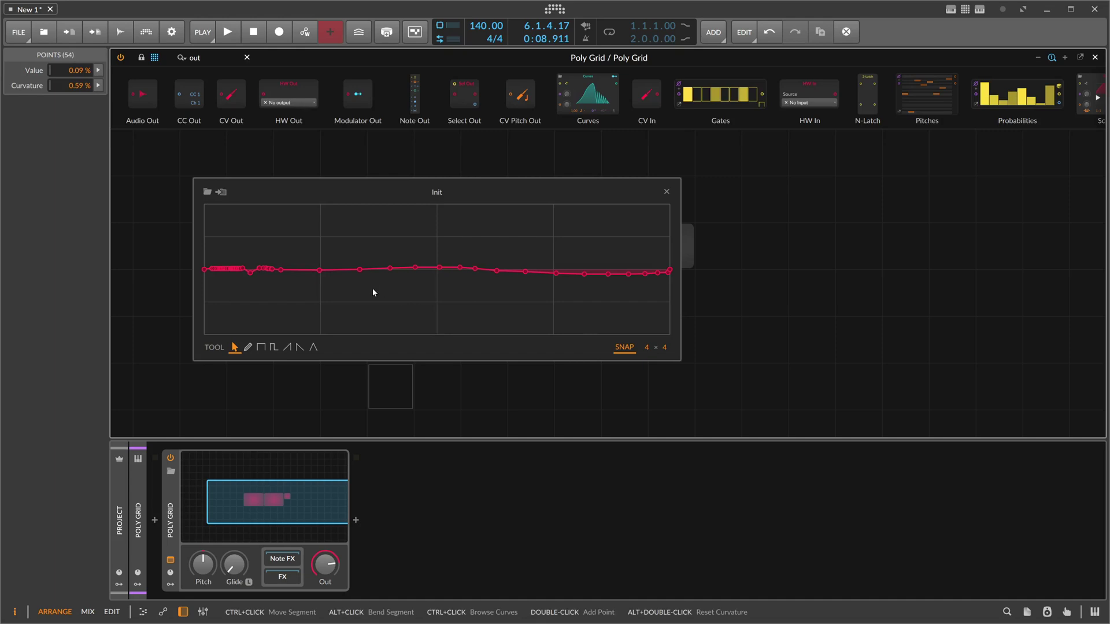
pyautogui.click(97, 70)
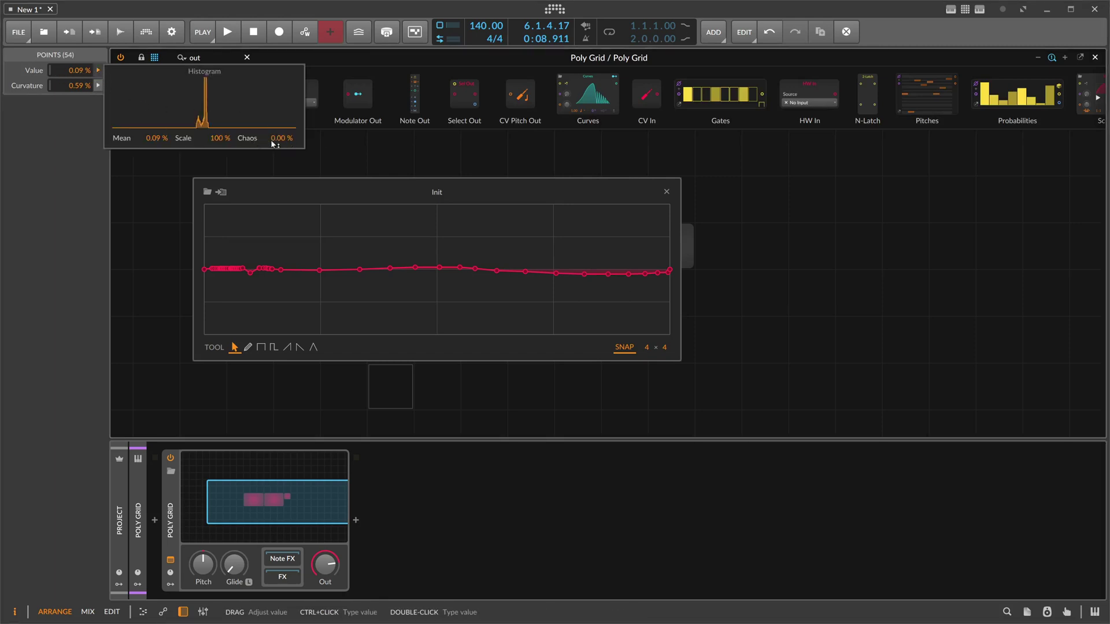
pyautogui.moveTo(278, 143); pyautogui.dragTo(278, 84)
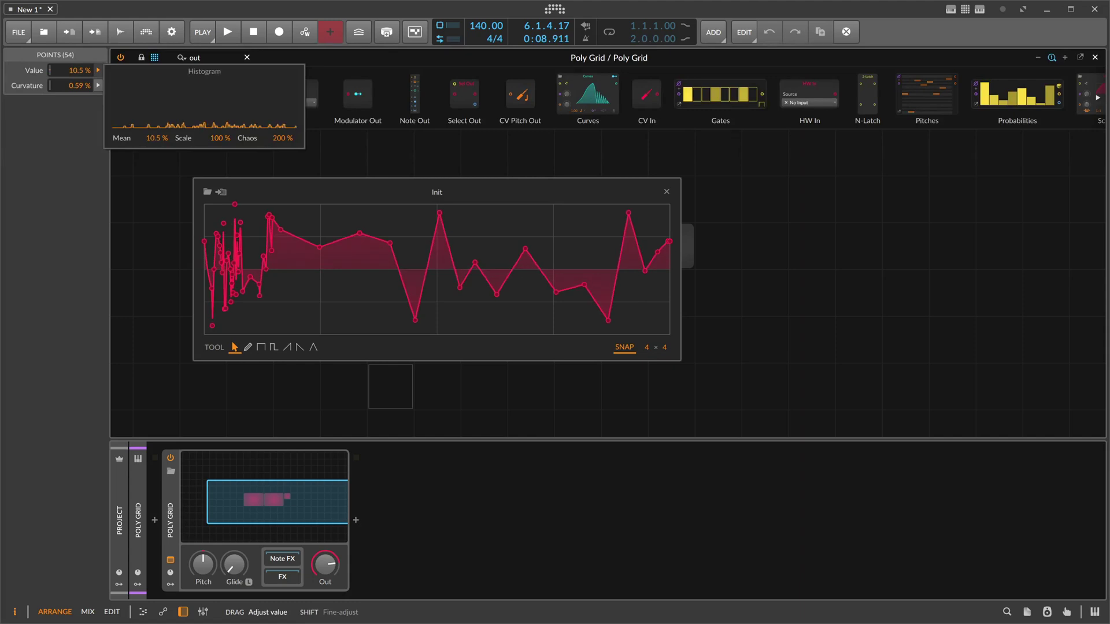
# Re-randomize the selected points' values with further Chaos adjustments, and close the waveform editor.
pyautogui.moveTo(279, 143); pyautogui.dragTo(279, 174)
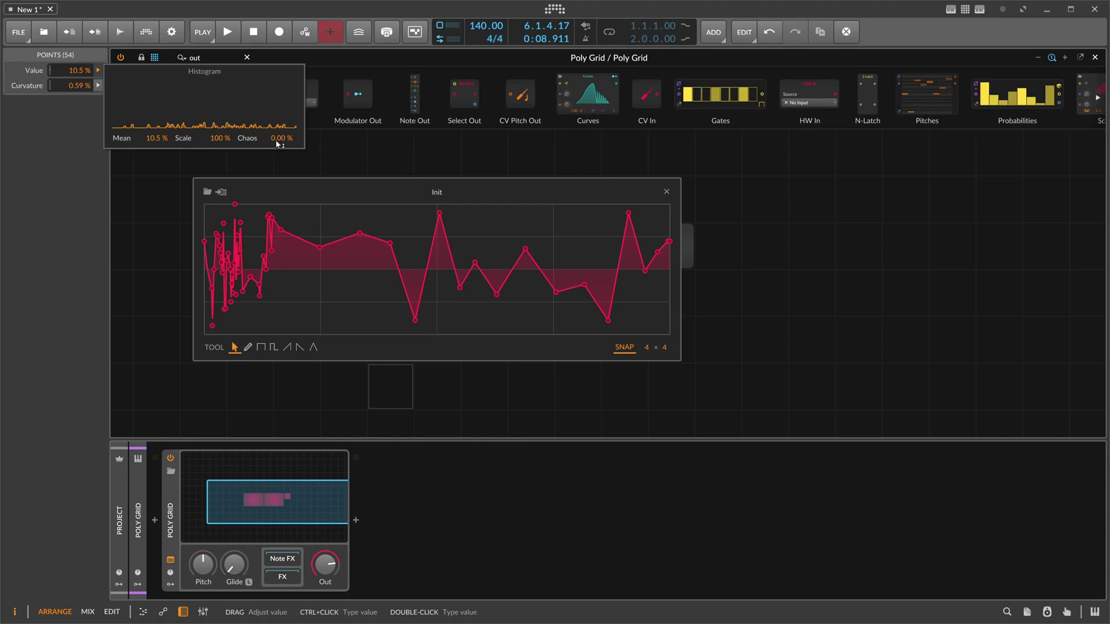
pyautogui.moveTo(276, 137); pyautogui.dragTo(219, 165)
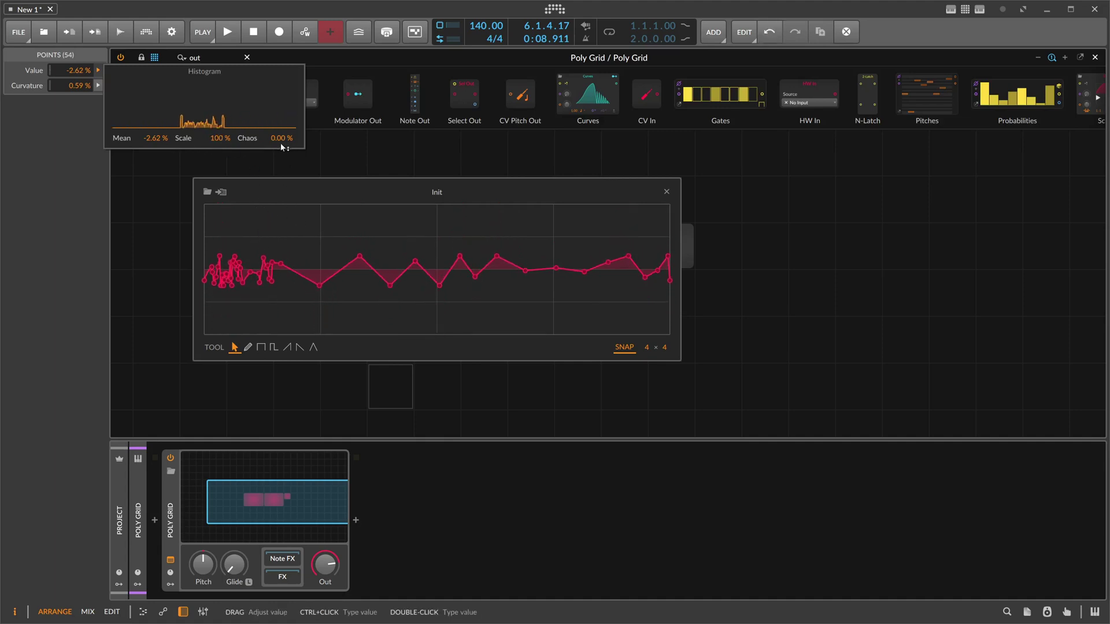
pyautogui.moveTo(280, 144); pyautogui.dragTo(285, 139)
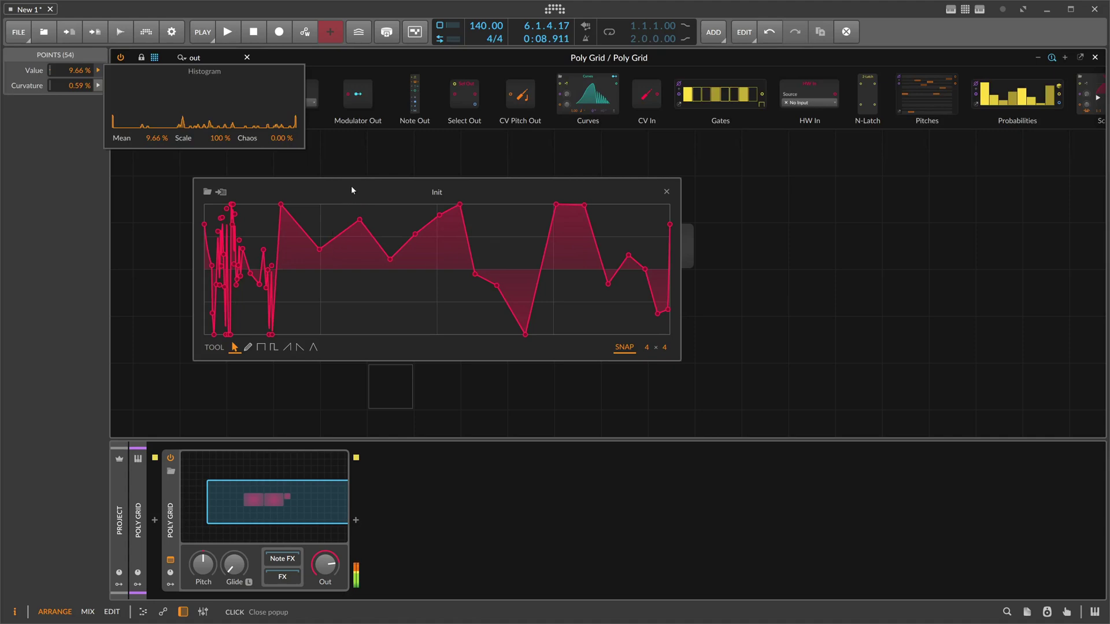
pyautogui.click(667, 192)
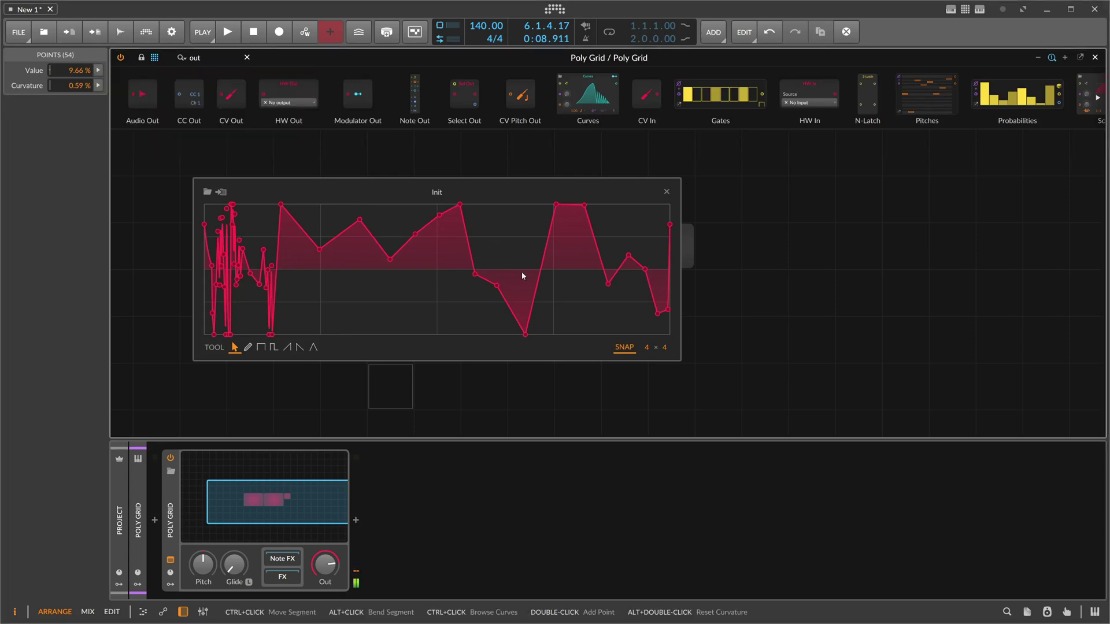
pyautogui.click(666, 192)
# Move the Scrawl module away from the ADSR to leave a gap, and duplicate it directly below.
pyautogui.moveTo(473, 232); pyautogui.dragTo(379, 232)
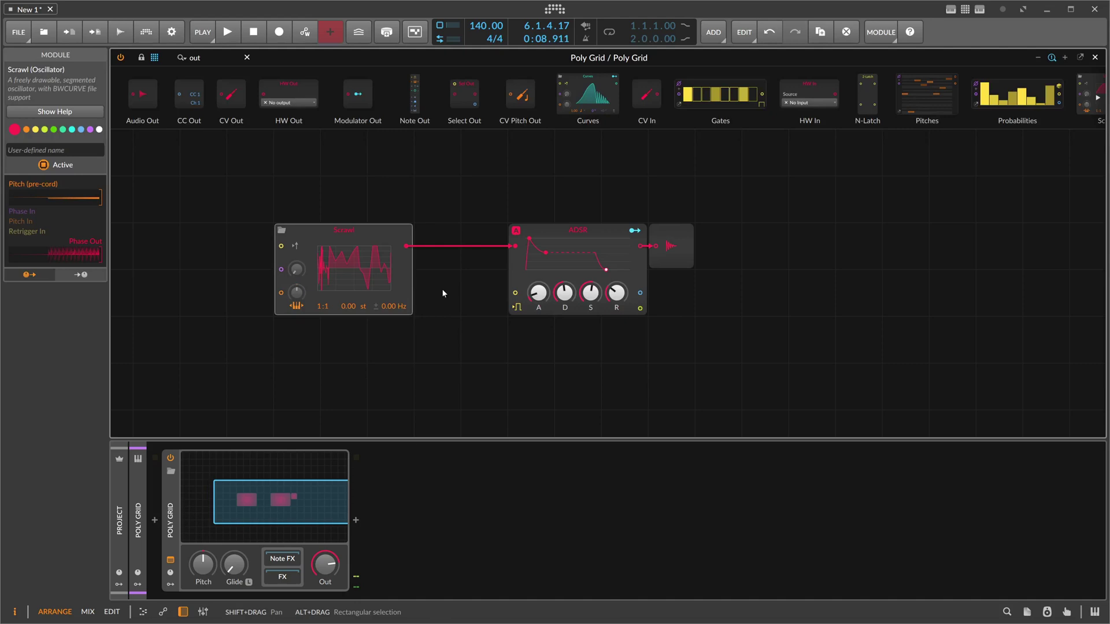
pyautogui.hotkey('ctrl', 'd')
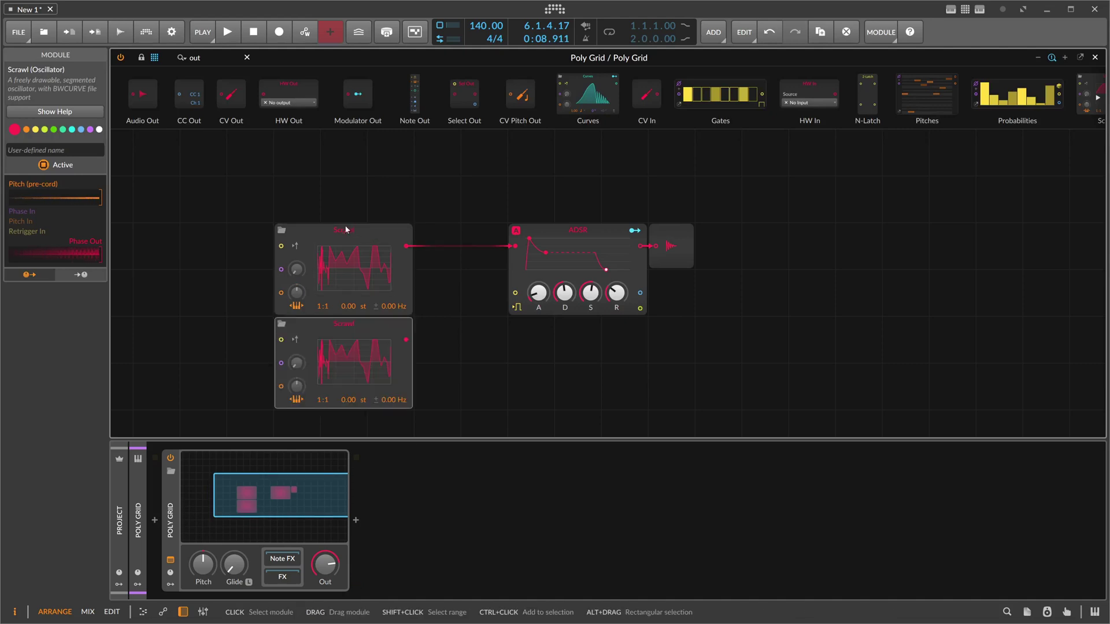
pyautogui.click(346, 227)
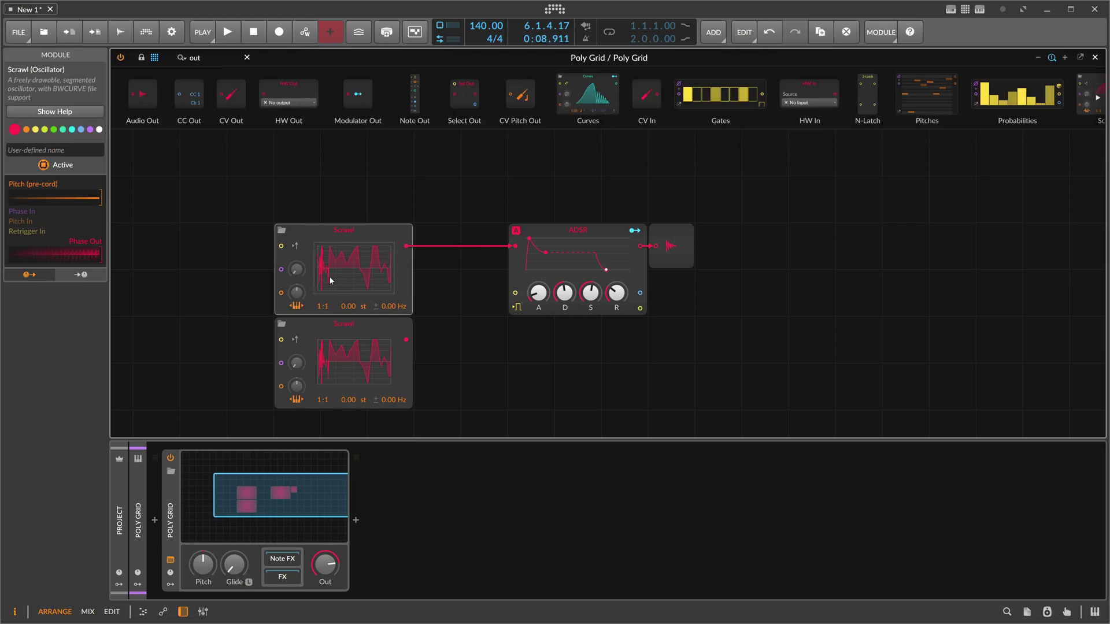
# Insert a Merge module between the upper Scrawl and the ADSR, and connect the lower Scrawl to its second input.
pyautogui.moveTo(206, 57); pyautogui.dragTo(424, 246)
pyautogui.write('merge')
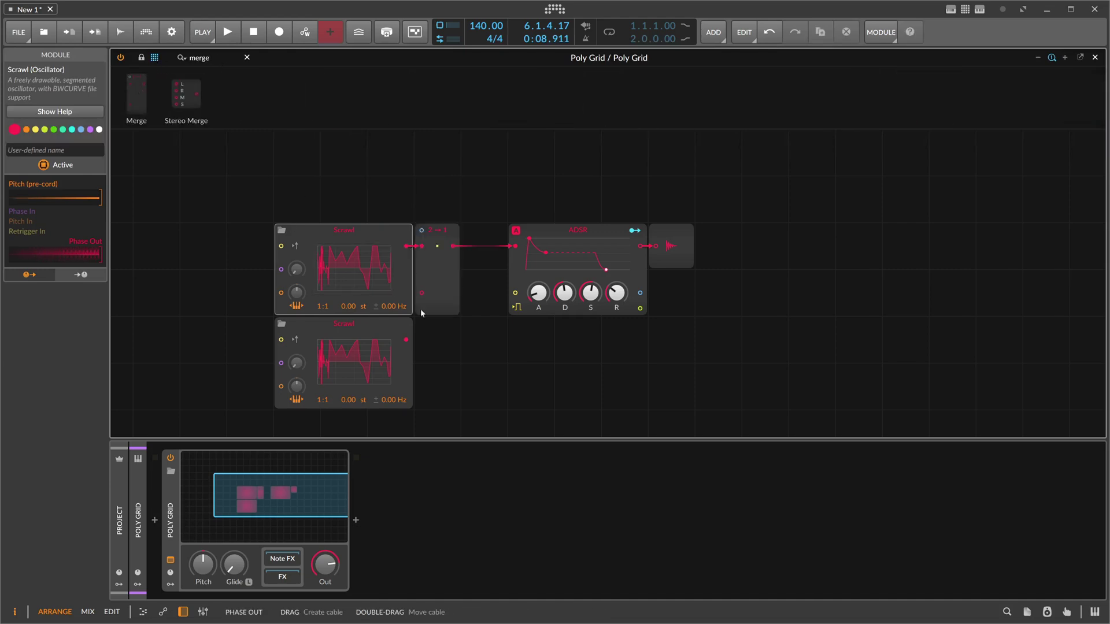
pyautogui.moveTo(405, 339); pyautogui.dragTo(421, 293)
# Connect a Value module to the Merge module's selector input and set it to 100 %.
pyautogui.click(197, 57)
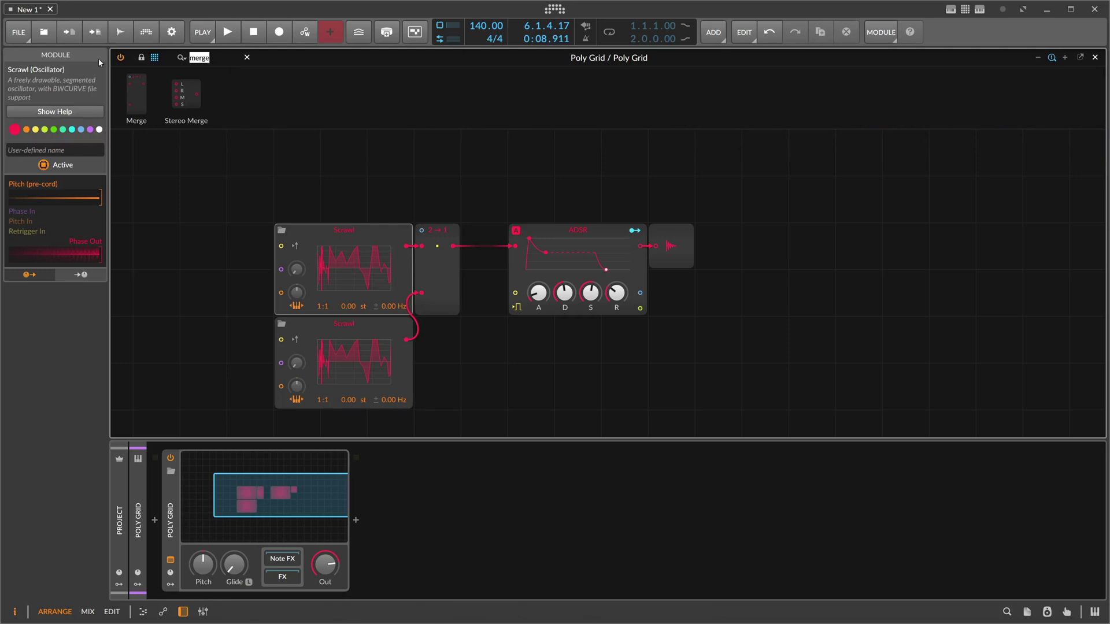
pyautogui.write('value')
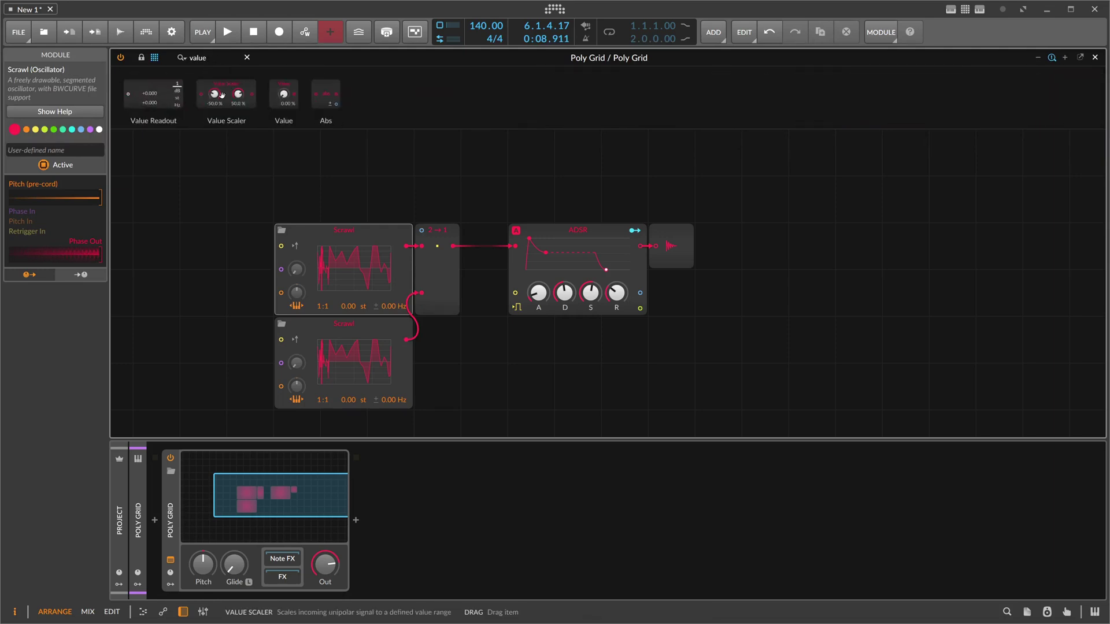
pyautogui.moveTo(283, 93); pyautogui.dragTo(432, 233)
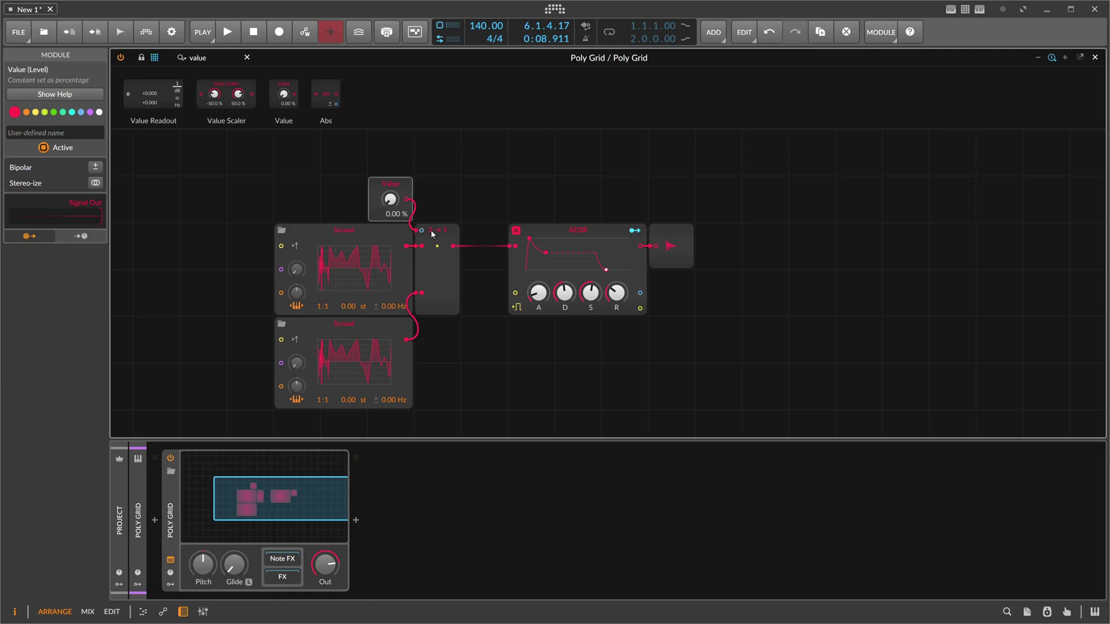
pyautogui.moveTo(393, 202); pyautogui.dragTo(393, 116)
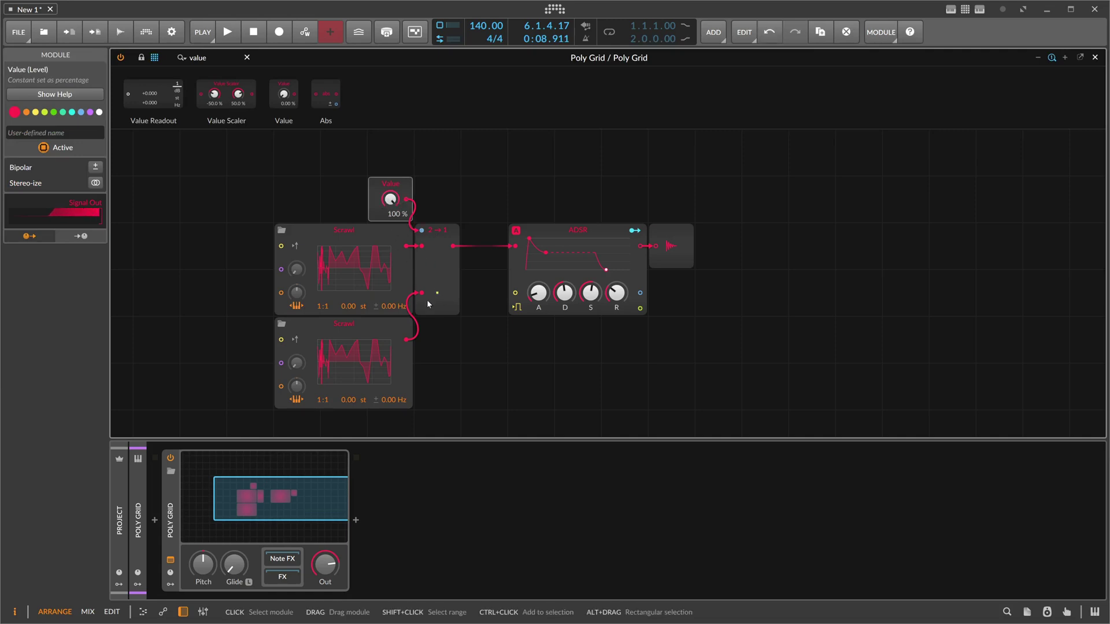
# Open the lower Scrawl's waveform in a widened editor and redraw the whole curve freehand as a nearly flat line around 0 %.
pyautogui.click(356, 362)
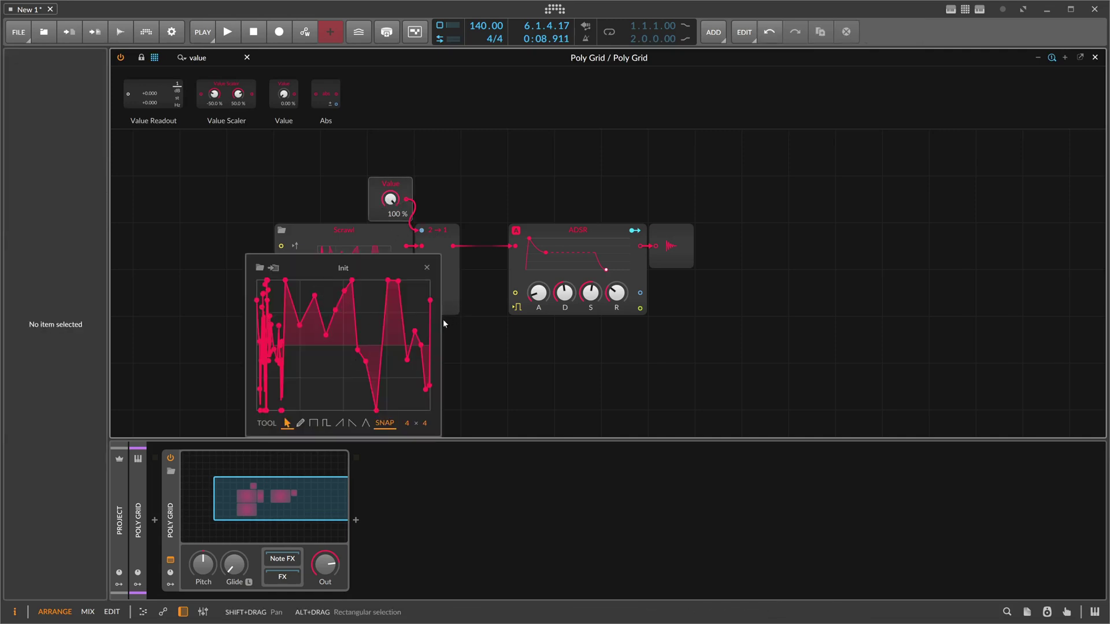
pyautogui.moveTo(442, 320); pyautogui.dragTo(671, 280)
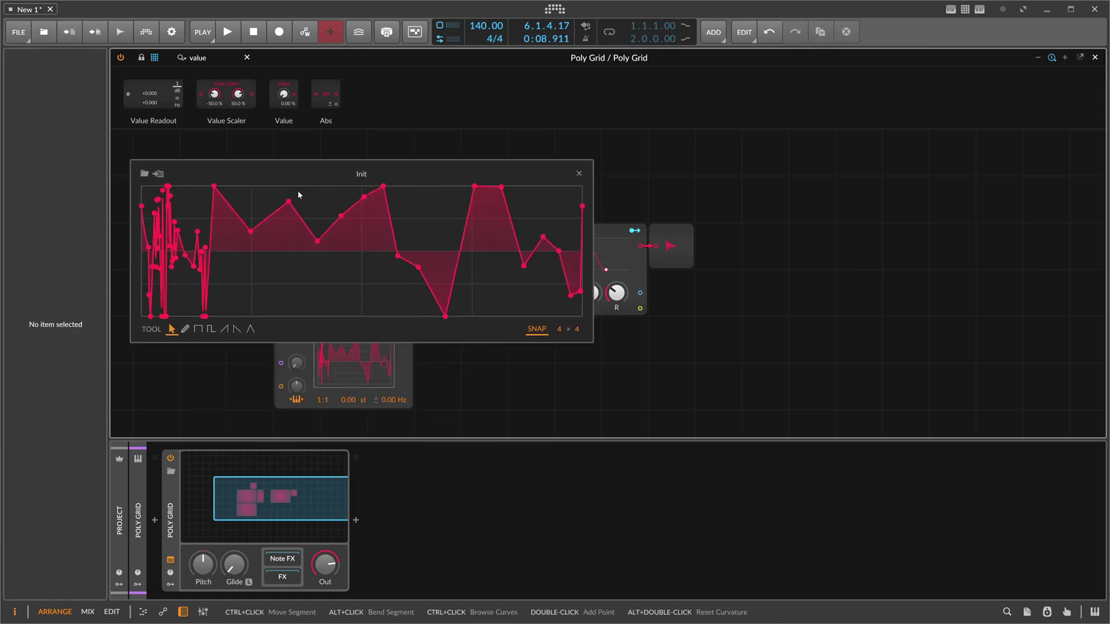
pyautogui.moveTo(285, 173); pyautogui.dragTo(334, 185)
pyautogui.click(232, 341)
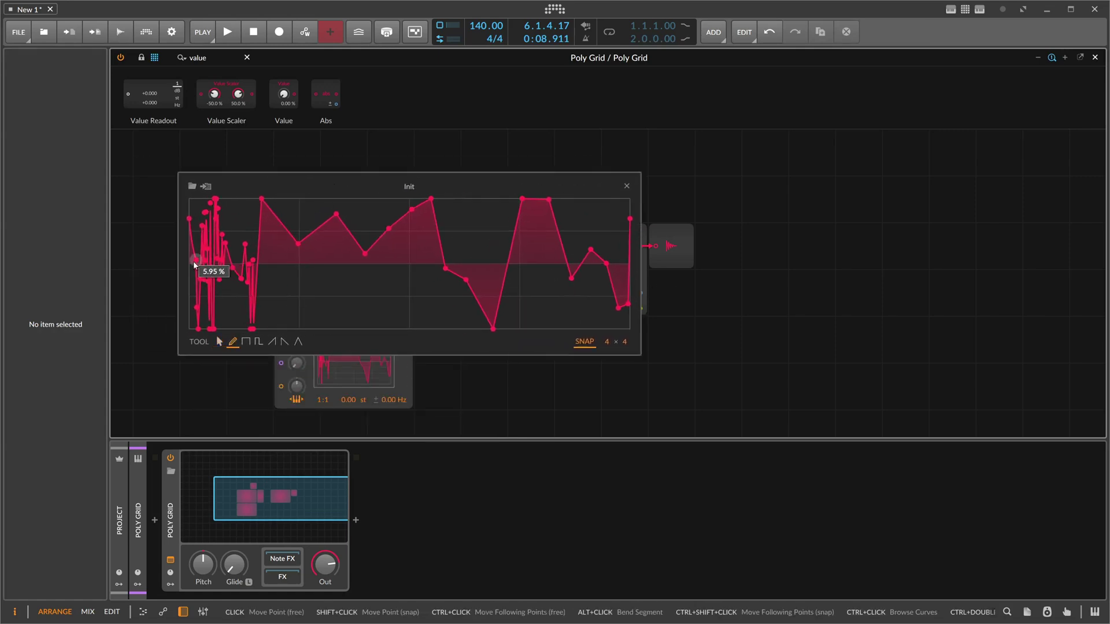
pyautogui.moveTo(199, 266); pyautogui.dragTo(629, 262)
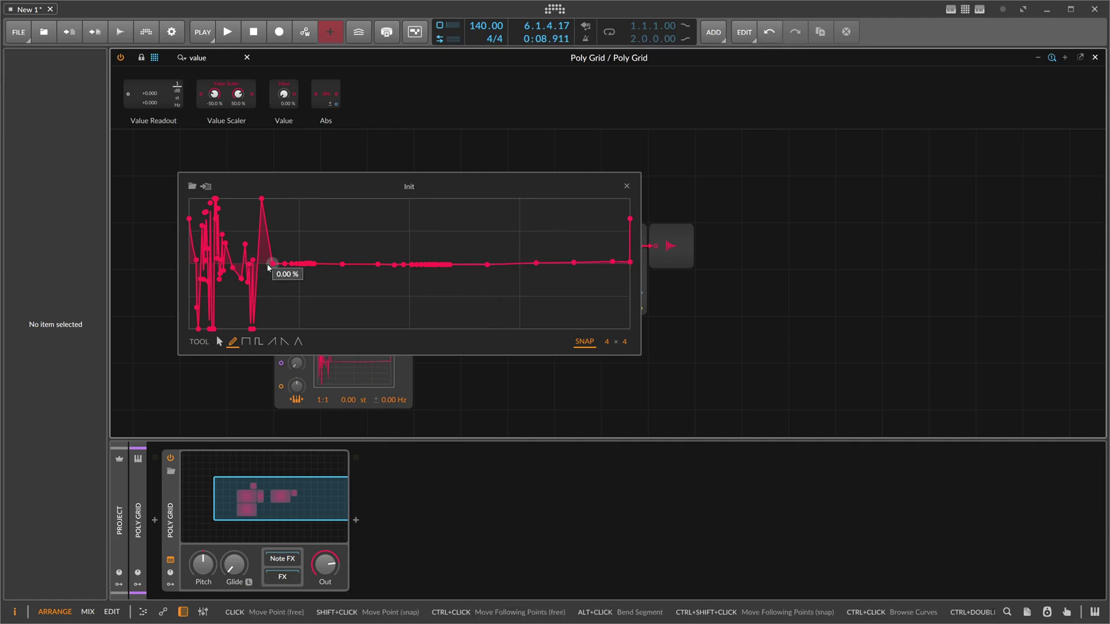
pyautogui.moveTo(267, 265); pyautogui.dragTo(153, 265)
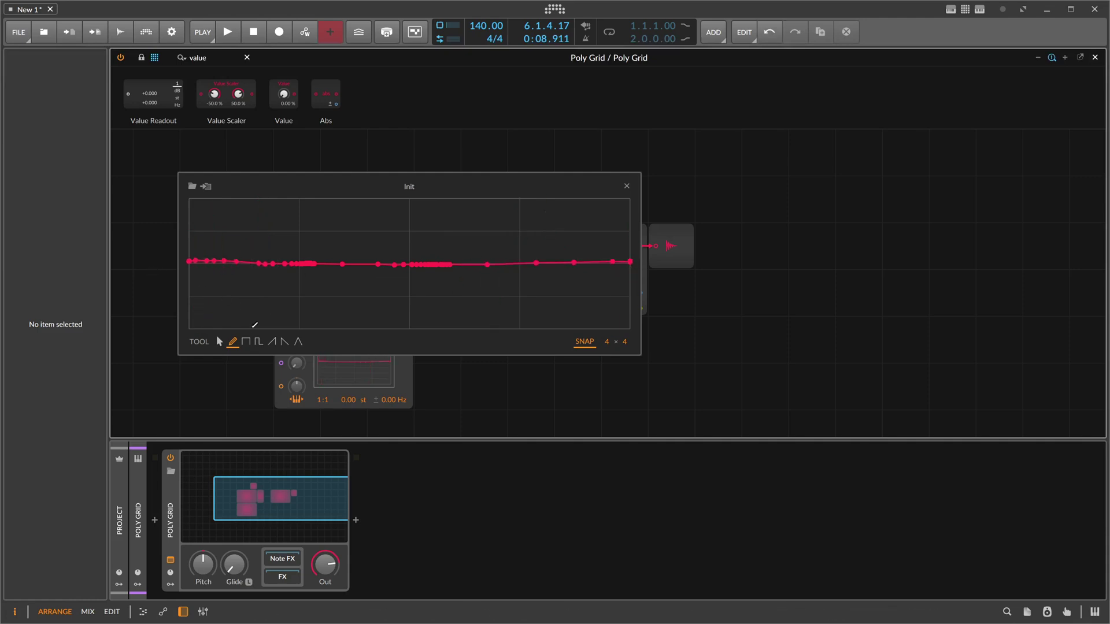
# Select all points of the flat curve and randomize their values with repeated Chaos adjustments.
pyautogui.click(219, 341)
pyautogui.moveTo(189, 198)
pyautogui.mouseDown()
pyautogui.moveTo(349, 309)
pyautogui.moveTo(635, 333)
pyautogui.mouseUp()
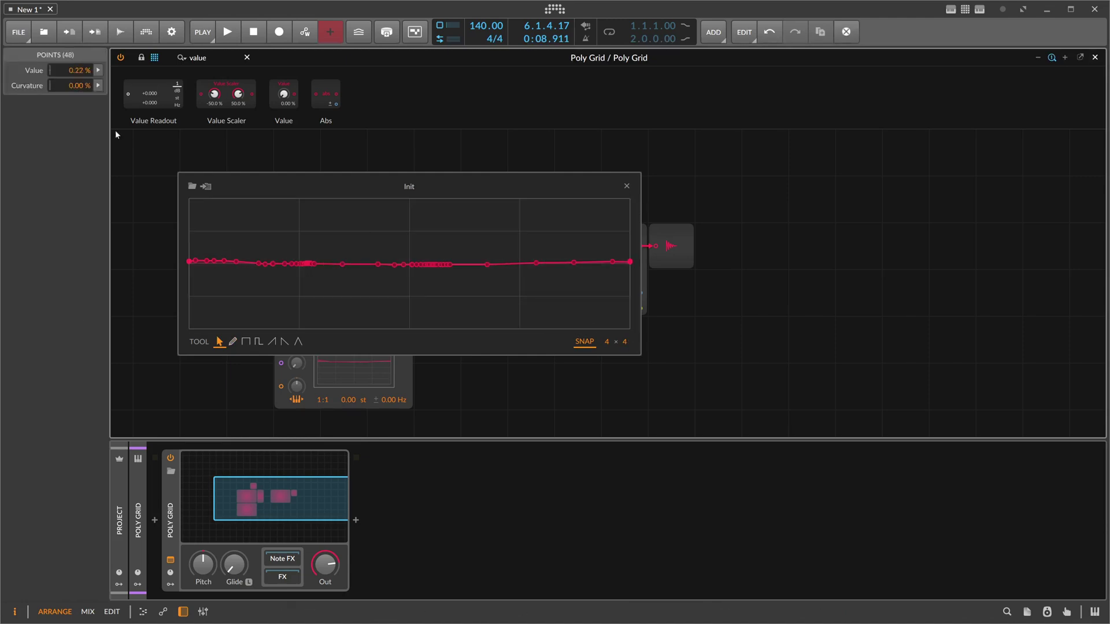
pyautogui.click(99, 70)
pyautogui.moveTo(279, 136); pyautogui.dragTo(280, 140)
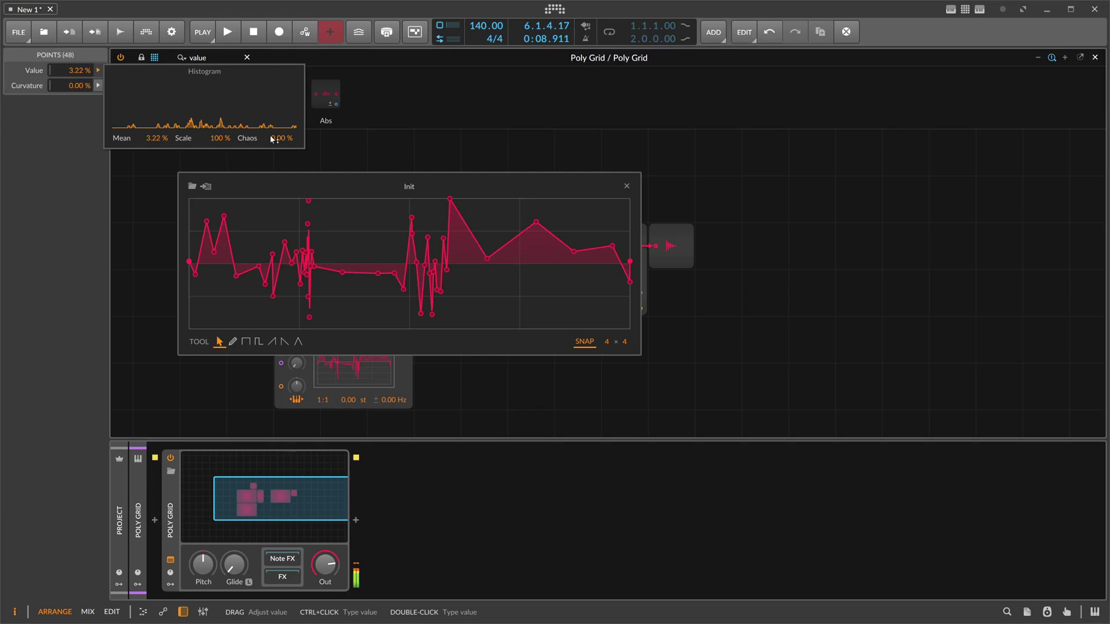
pyautogui.moveTo(272, 139); pyautogui.dragTo(280, 136)
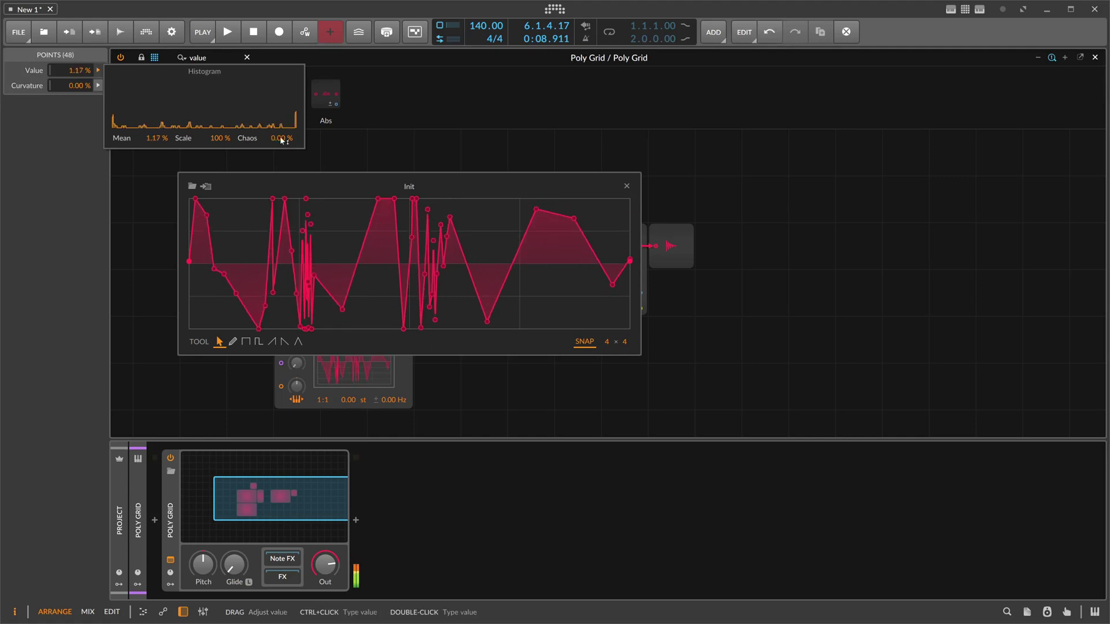
# Apply the Double Content transform to the lower Scrawl's randomized curve.
pyautogui.click(549, 265)
pyautogui.rightClick(551, 269)
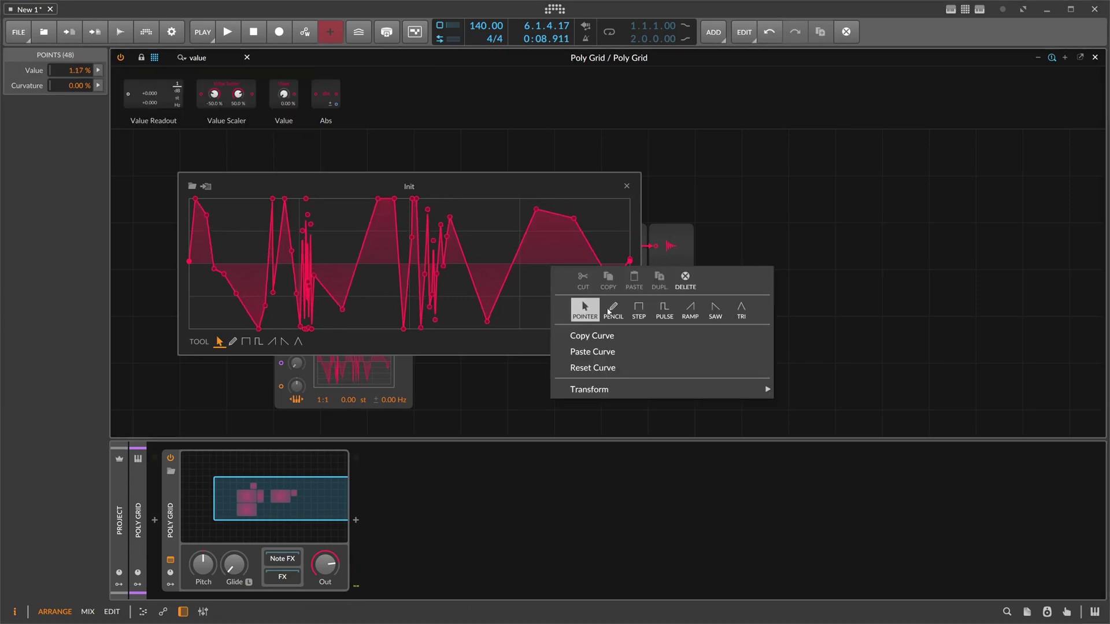
pyautogui.moveTo(624, 389)
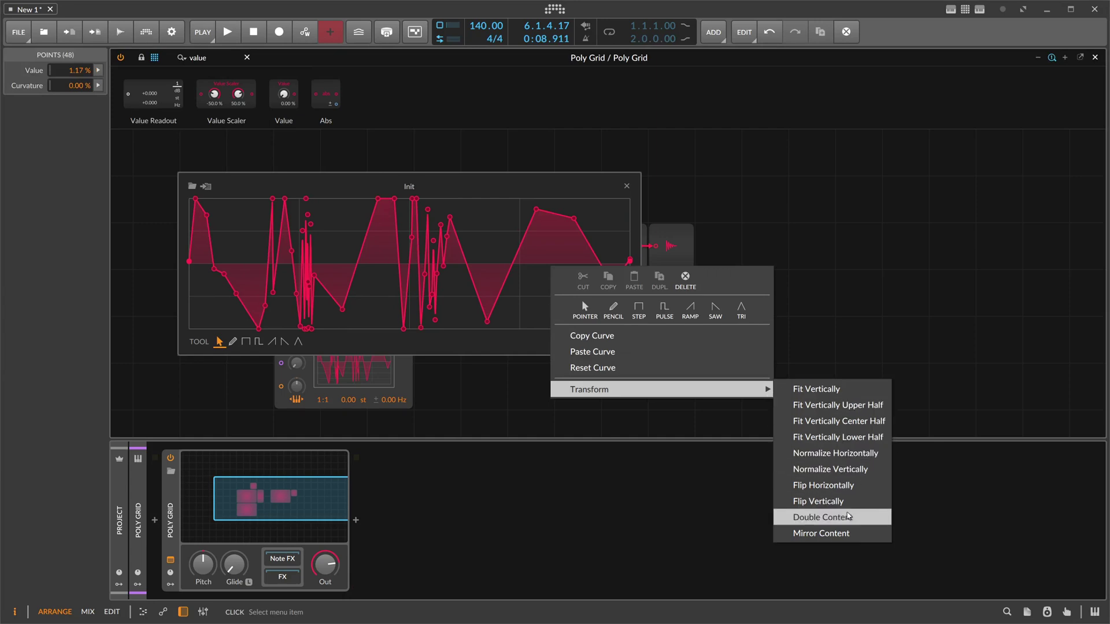
pyautogui.click(825, 519)
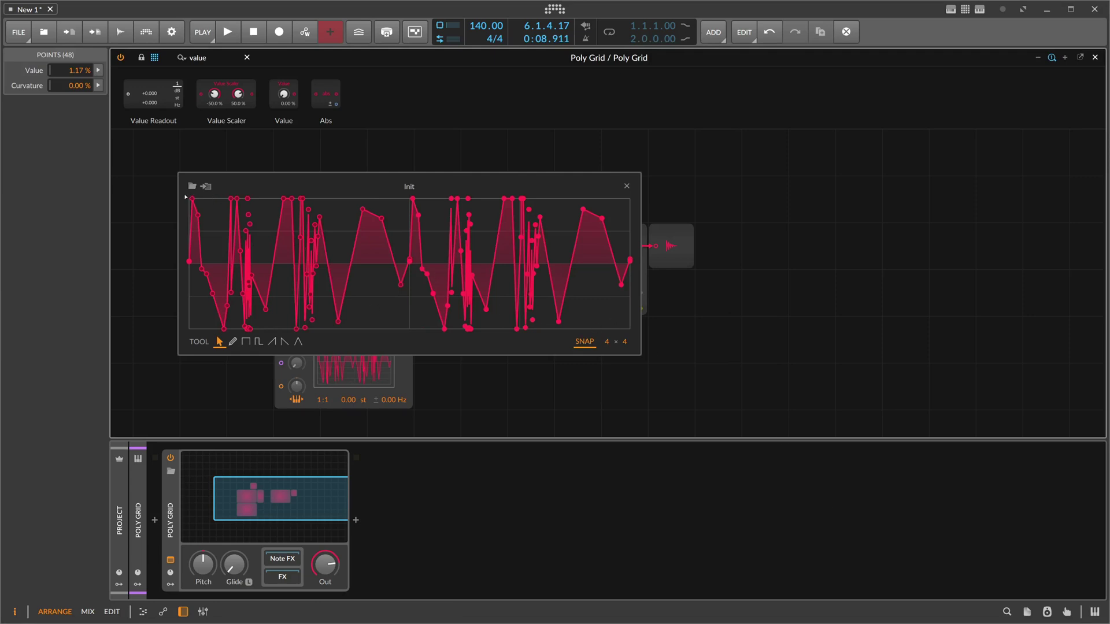
# Select all points of the doubled curve, randomize their values with Chaos, and close the waveform editor.
pyautogui.moveTo(186, 197); pyautogui.dragTo(188, 200)
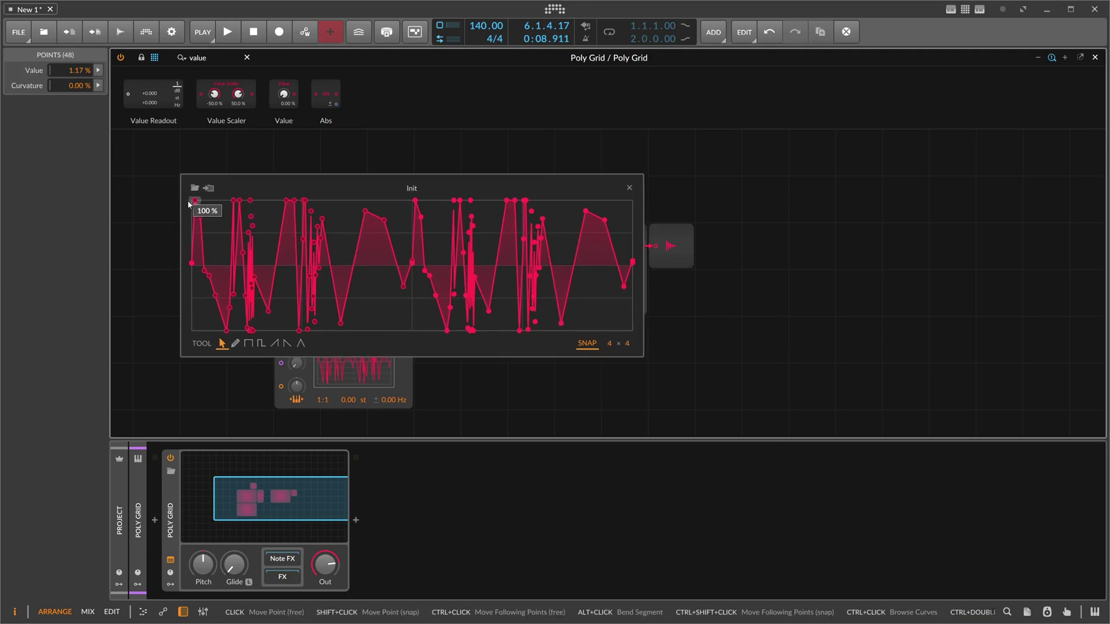
pyautogui.moveTo(191, 329); pyautogui.dragTo(635, 199)
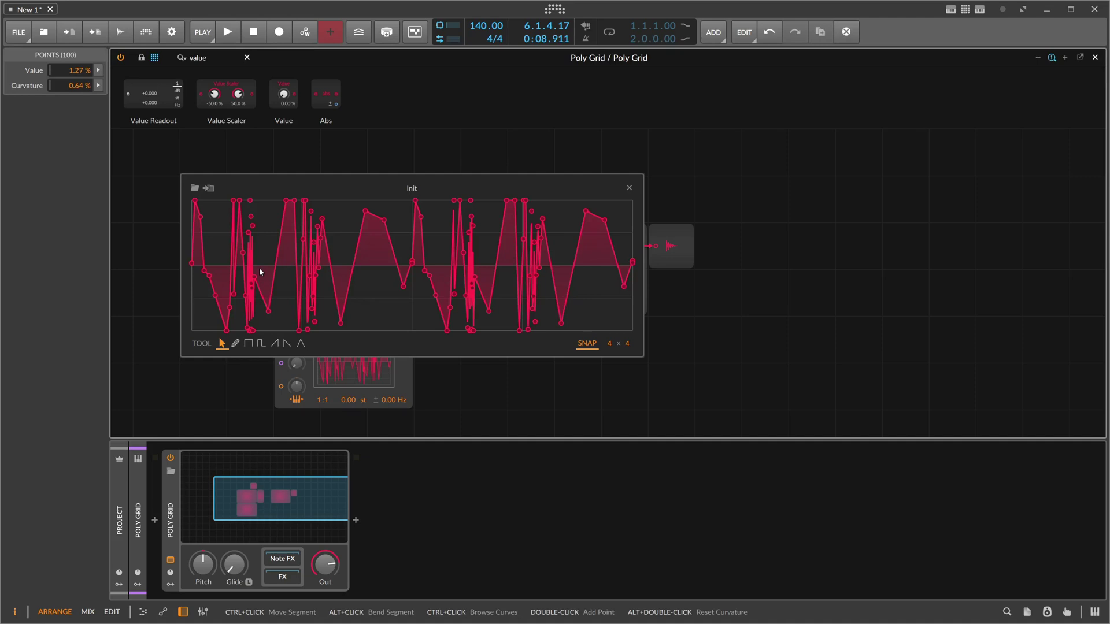
pyautogui.click(99, 70)
pyautogui.moveTo(283, 141)
pyautogui.mouseDown()
pyautogui.moveTo(280, 115)
pyautogui.moveTo(282, 150)
pyautogui.mouseUp()
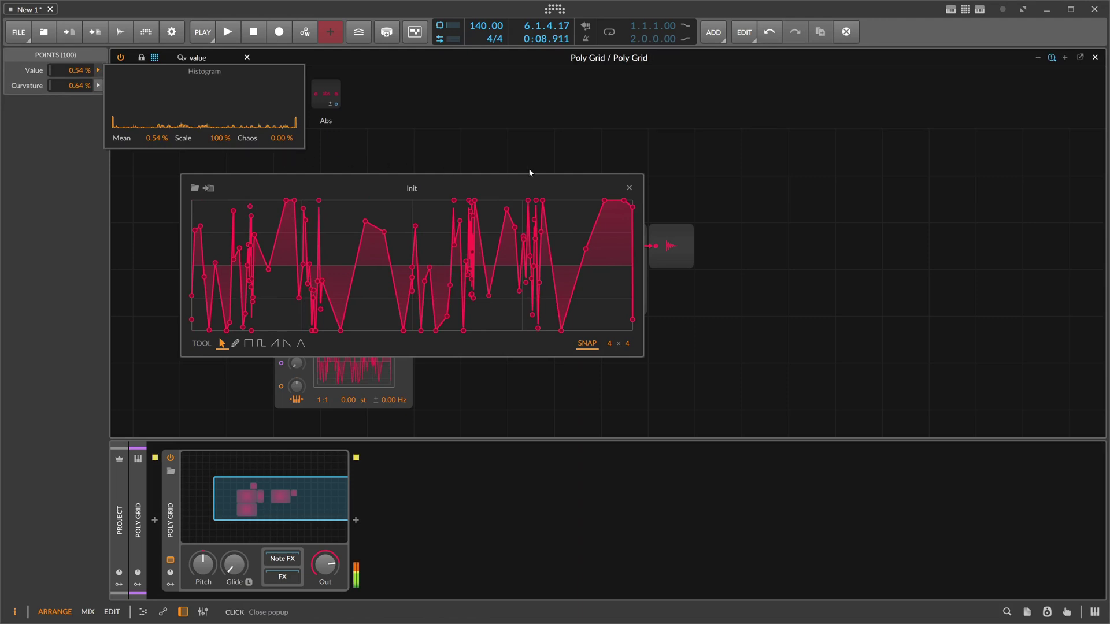
pyautogui.click(629, 190)
pyautogui.click(629, 188)
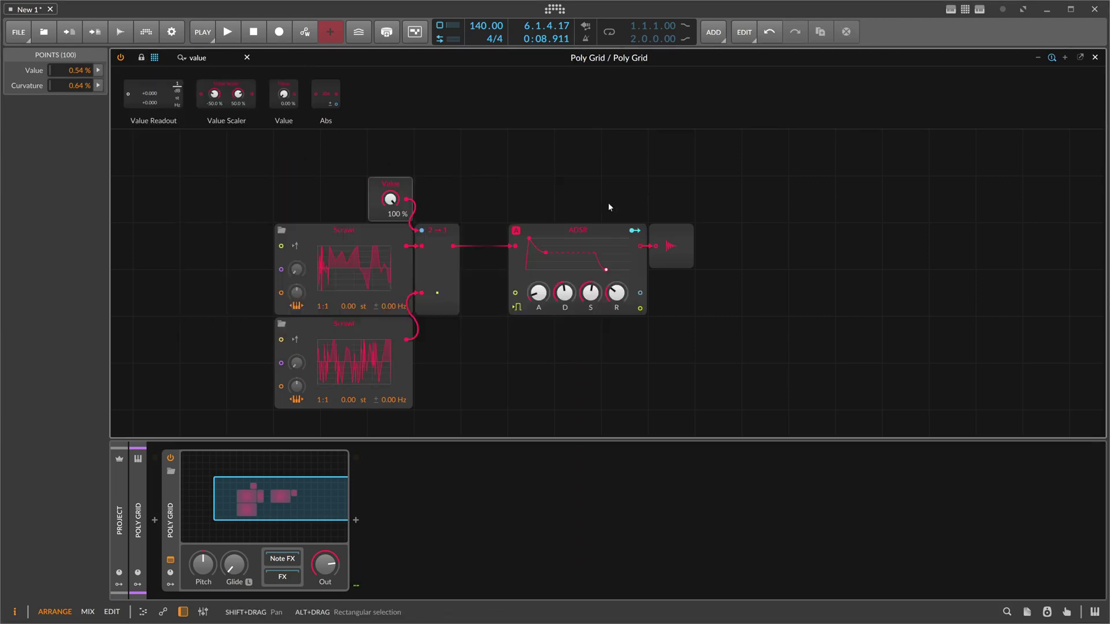
# Expand the Merge module to three inputs and connect a duplicate of the lower Scrawl to the third input.
pyautogui.moveTo(390, 199)
pyautogui.mouseDown()
pyautogui.moveTo(390, 231)
pyautogui.moveTo(391, 199)
pyautogui.mouseUp()
pyautogui.click(446, 288)
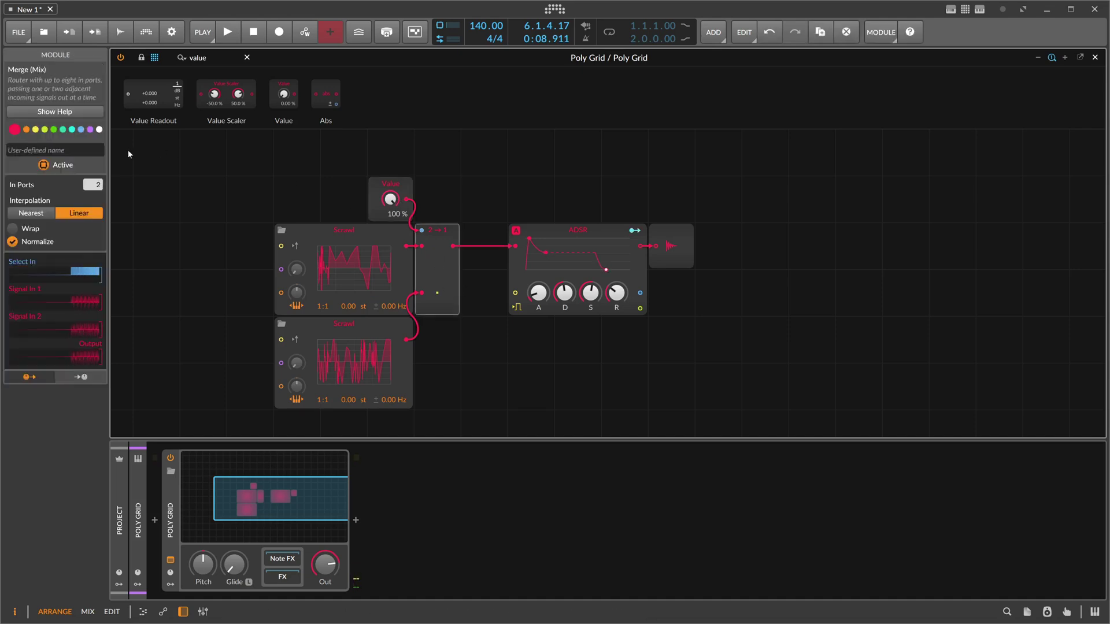
pyautogui.moveTo(349, 324); pyautogui.dragTo(349, 278)
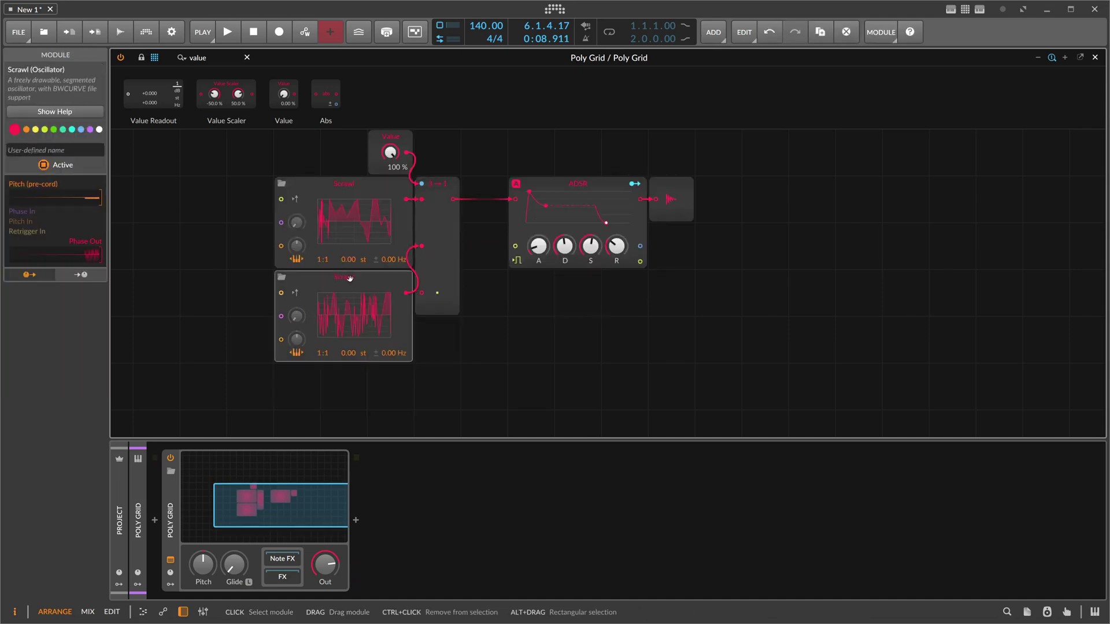
pyautogui.hotkey('ctrl', 'd')
pyautogui.moveTo(407, 386); pyautogui.dragTo(422, 292)
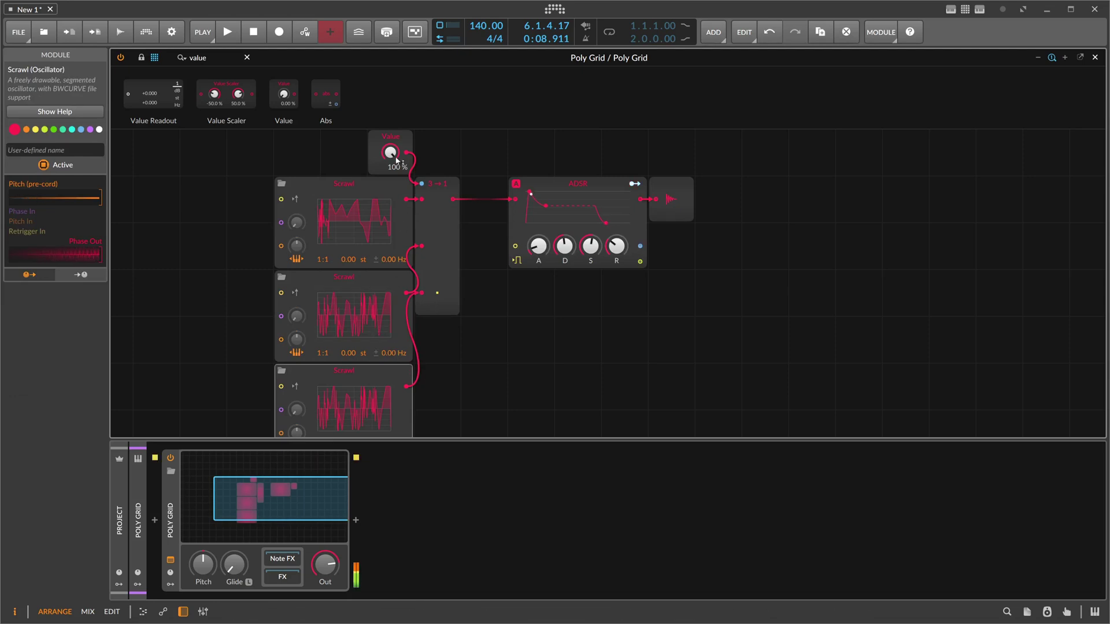
# Open the bottom Scrawl's waveform in an enlarged editor and apply the Mirror Content transform to its curve.
pyautogui.click(366, 396)
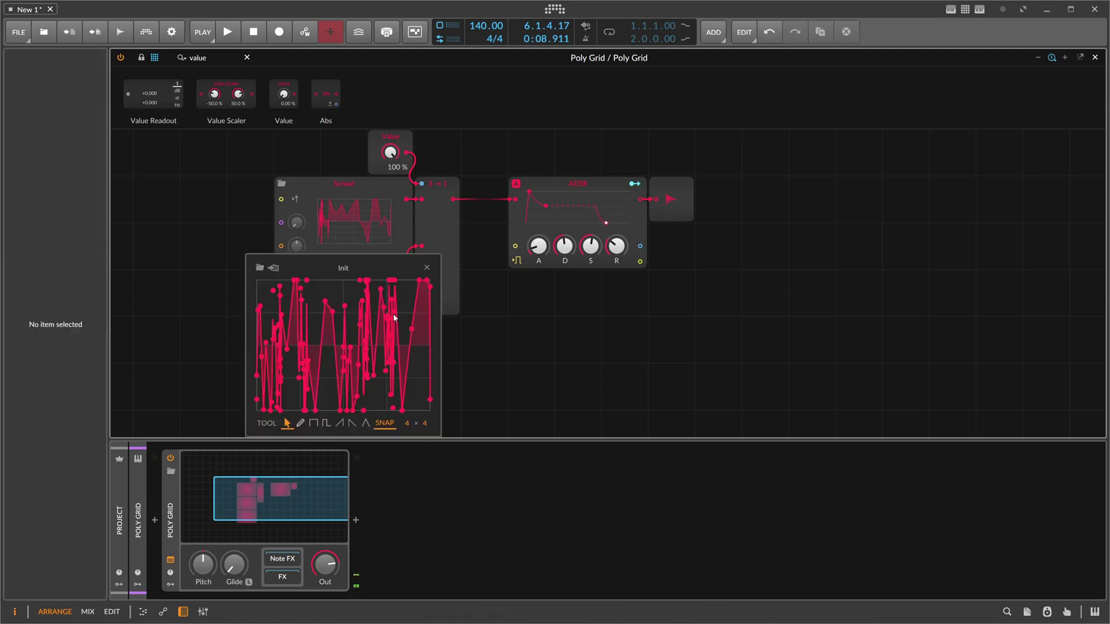
pyautogui.moveTo(399, 270); pyautogui.dragTo(389, 153)
pyautogui.moveTo(432, 320); pyautogui.dragTo(700, 376)
pyautogui.rightClick(532, 273)
pyautogui.moveTo(597, 396)
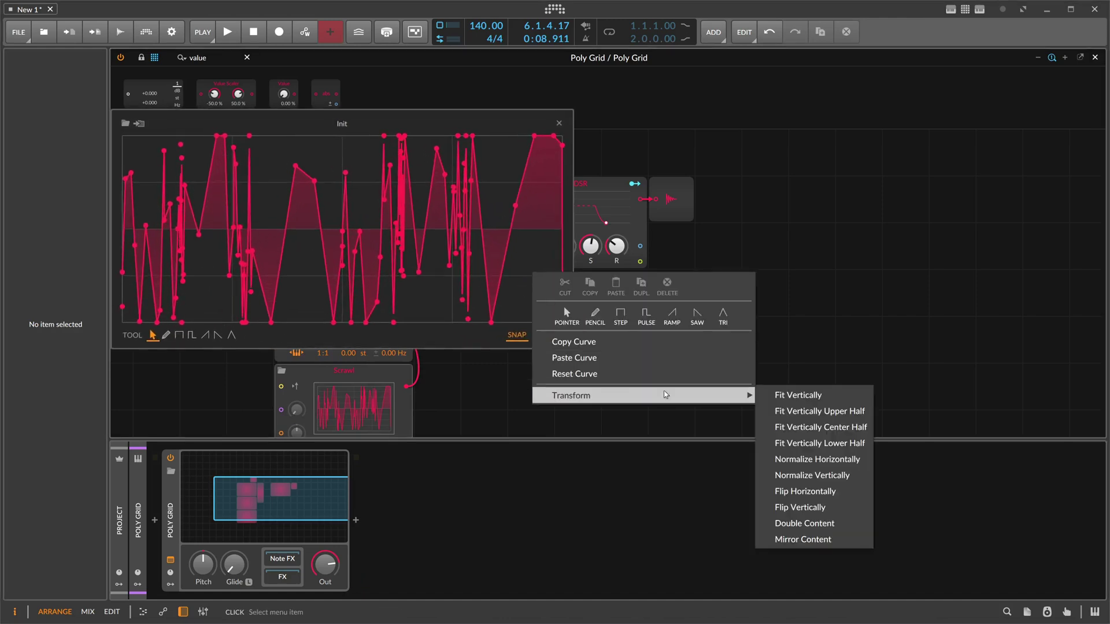
pyautogui.click(811, 538)
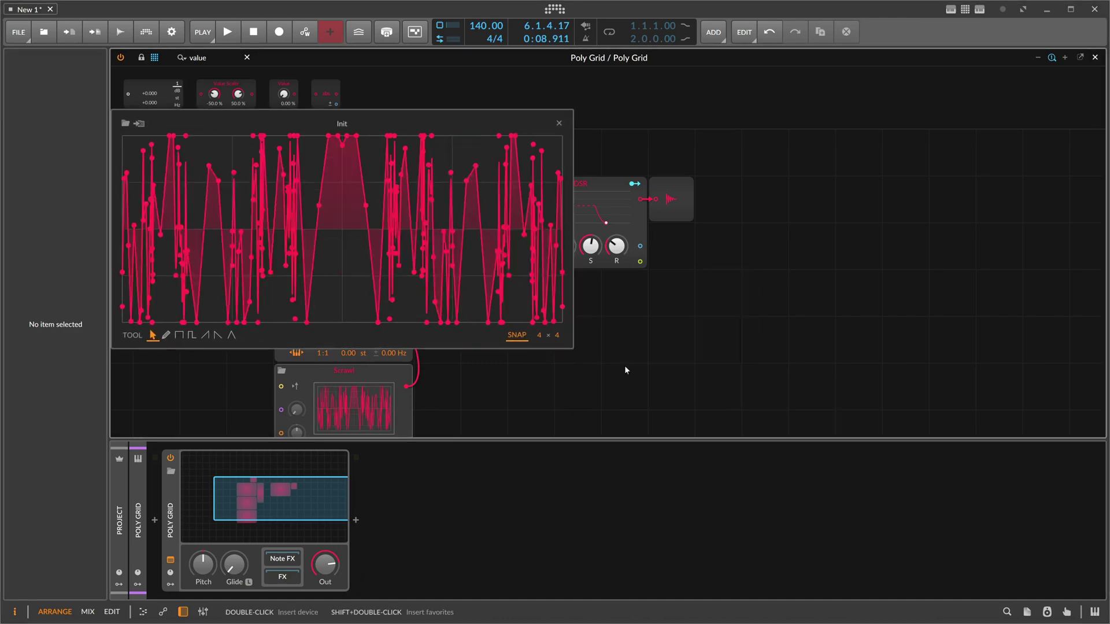
# Apply the Double Content transform to the bottom Scrawl's mirrored curve.
pyautogui.rightClick(333, 247)
pyautogui.moveTo(536, 370)
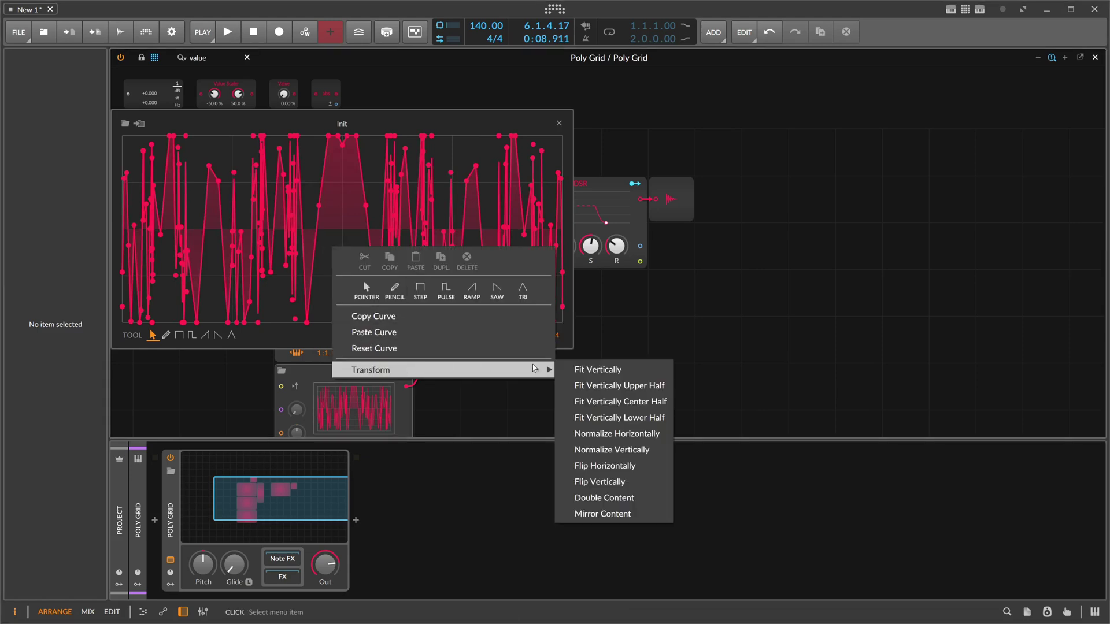
pyautogui.click(636, 498)
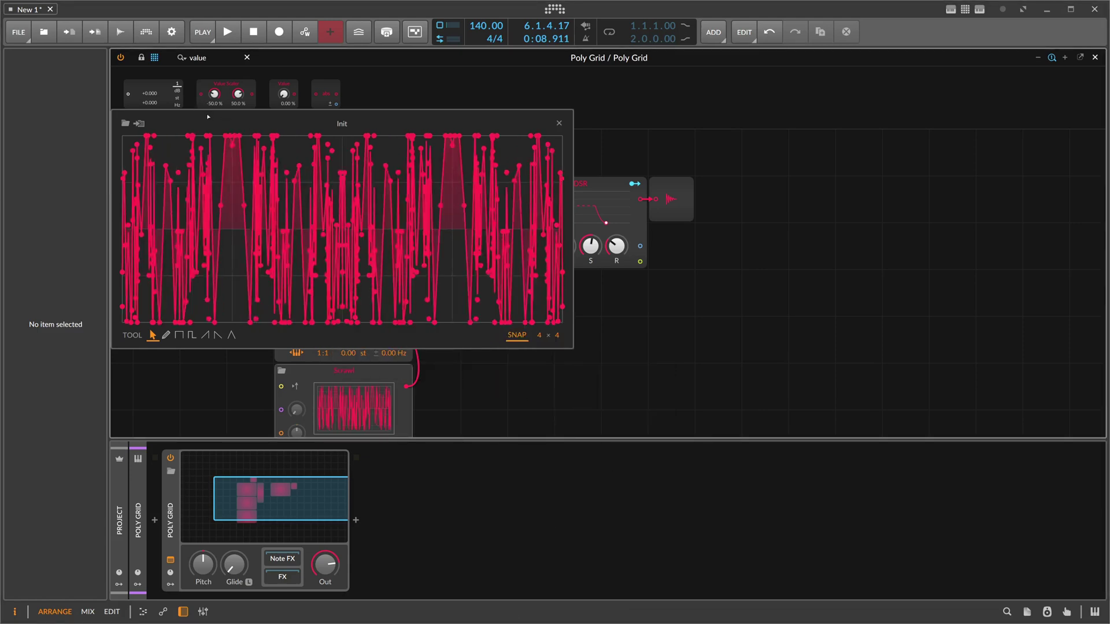
# Select all points of the bottom Scrawl's curve and randomize their values with several Chaos adjustments.
pyautogui.moveTo(208, 117); pyautogui.dragTo(289, 138)
pyautogui.moveTo(202, 155); pyautogui.dragTo(676, 356)
pyautogui.click(97, 70)
pyautogui.moveTo(281, 138); pyautogui.dragTo(281, 81)
pyautogui.moveTo(286, 138); pyautogui.dragTo(287, 35)
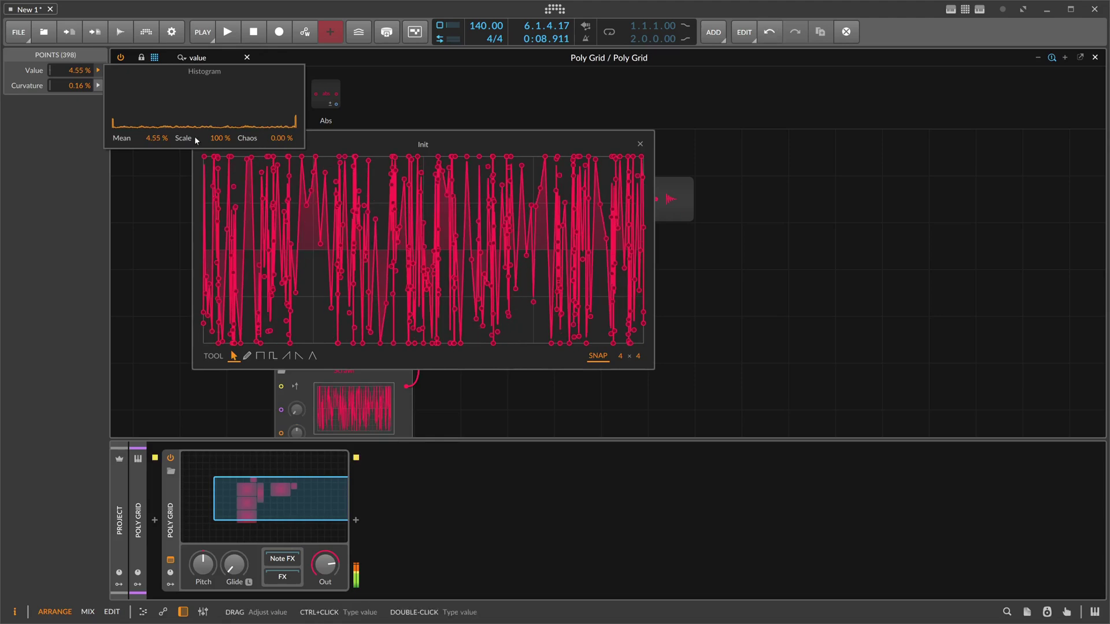
pyautogui.moveTo(282, 138); pyautogui.dragTo(279, 83)
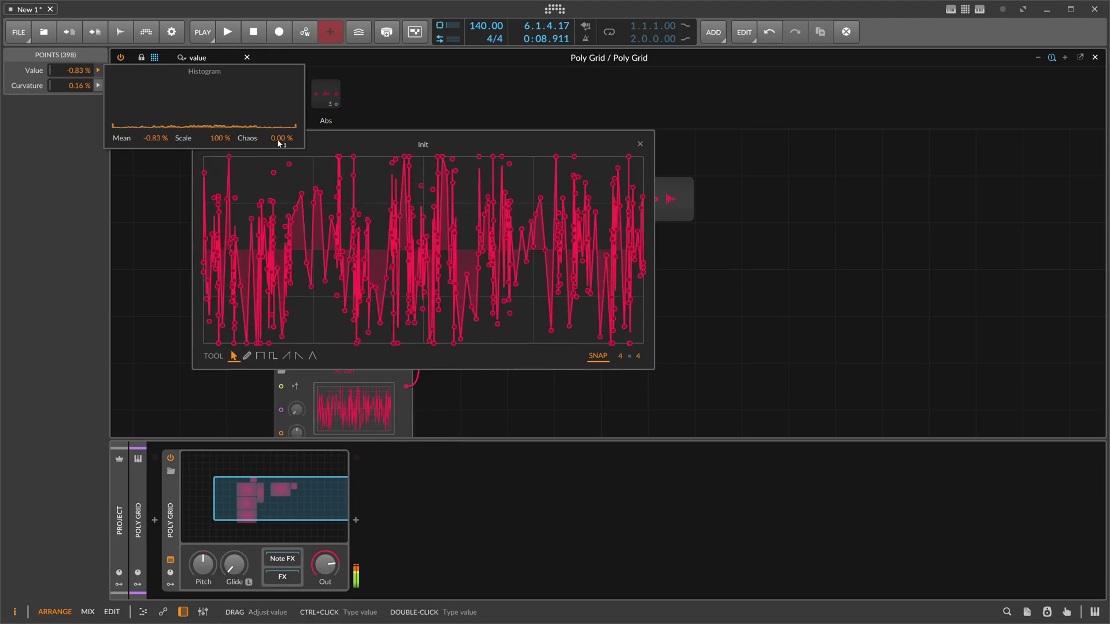
# Randomize the curvature of the selected points with Chaos.
pyautogui.click(97, 87)
pyautogui.click(97, 86)
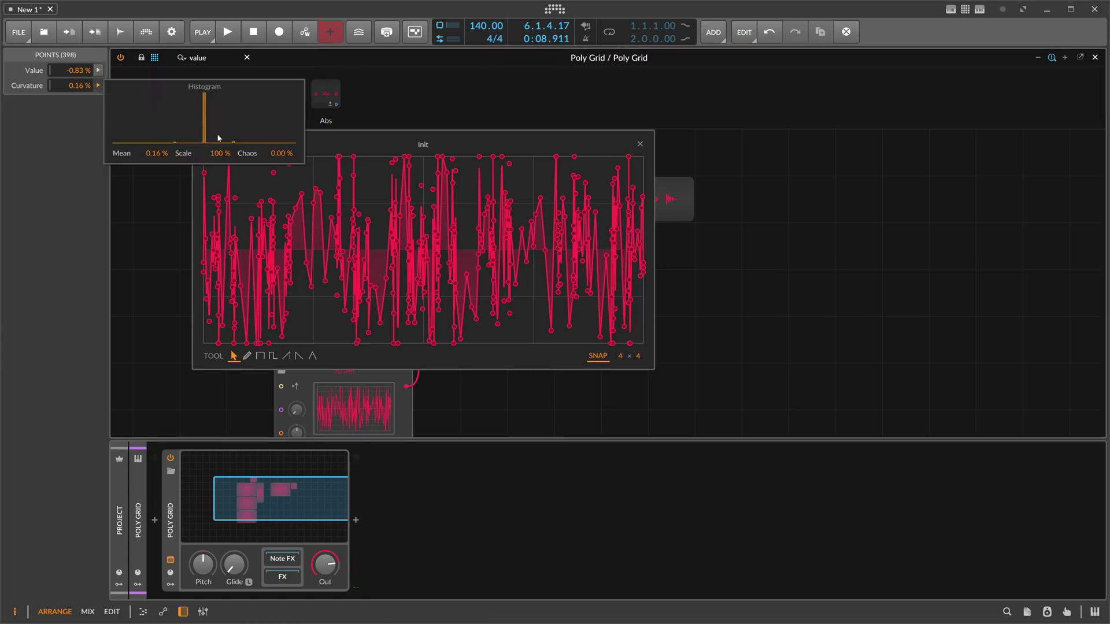
pyautogui.moveTo(282, 153)
pyautogui.mouseDown()
pyautogui.moveTo(281, 89)
pyautogui.moveTo(293, 158)
pyautogui.moveTo(274, 152)
pyautogui.moveTo(277, 139)
pyautogui.moveTo(219, 145)
pyautogui.moveTo(219, 171)
pyautogui.moveTo(274, 121)
pyautogui.moveTo(275, 143)
pyautogui.mouseUp()
# Re-randomize the values of the curved waveform's selected points with further Chaos adjustments, and close the waveform editor.
pyautogui.click(101, 72)
pyautogui.click(100, 71)
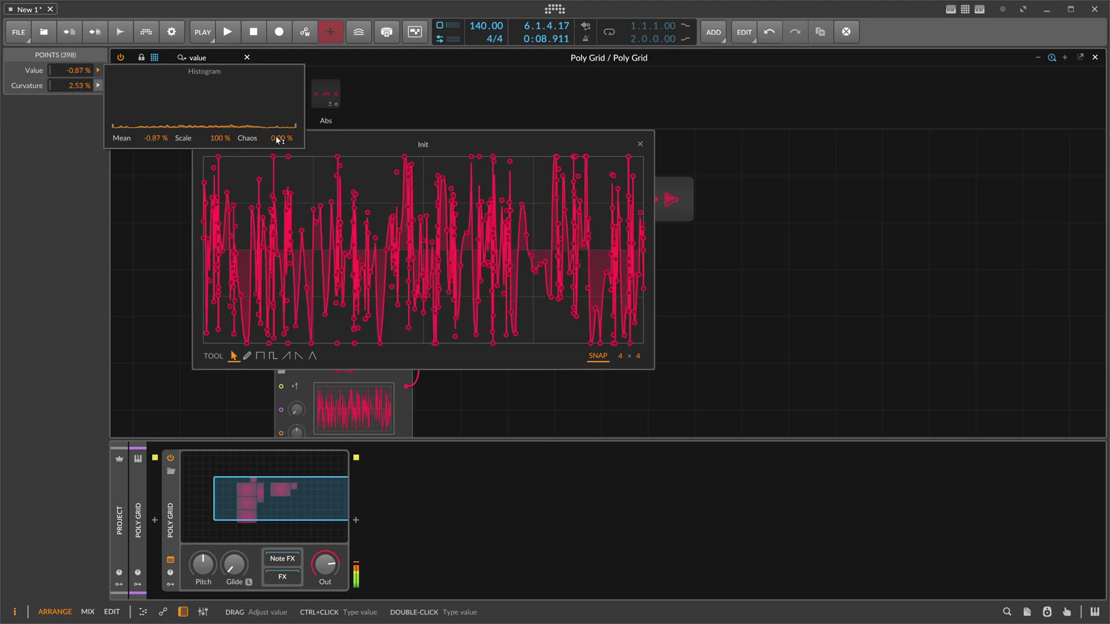
pyautogui.moveTo(220, 137); pyautogui.dragTo(218, 96)
pyautogui.moveTo(285, 139); pyautogui.dragTo(285, 104)
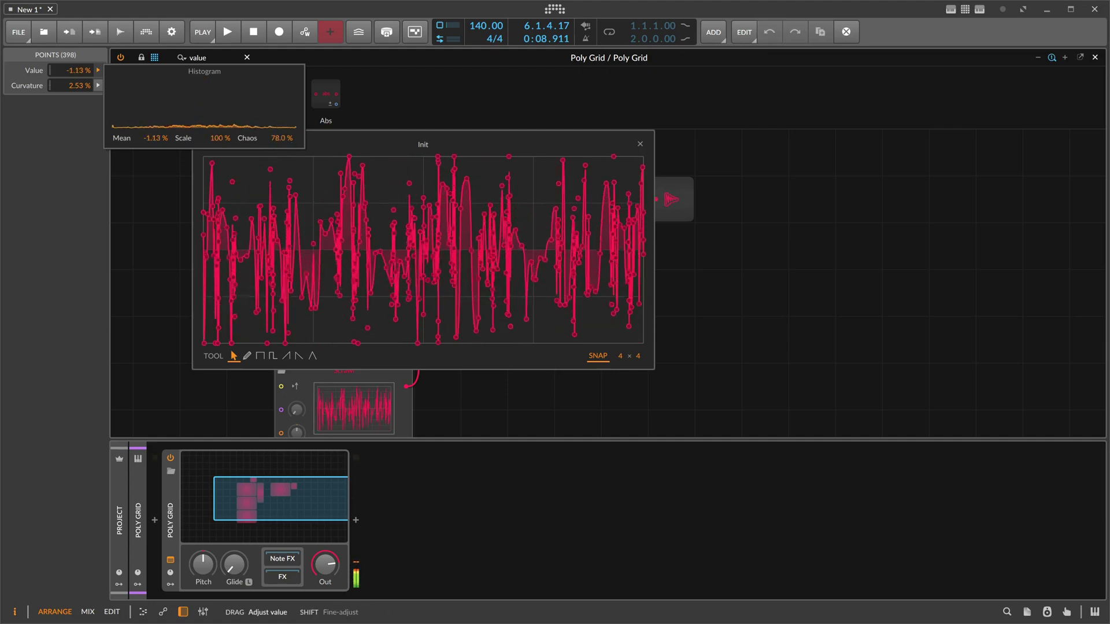
pyautogui.doubleClick(286, 139)
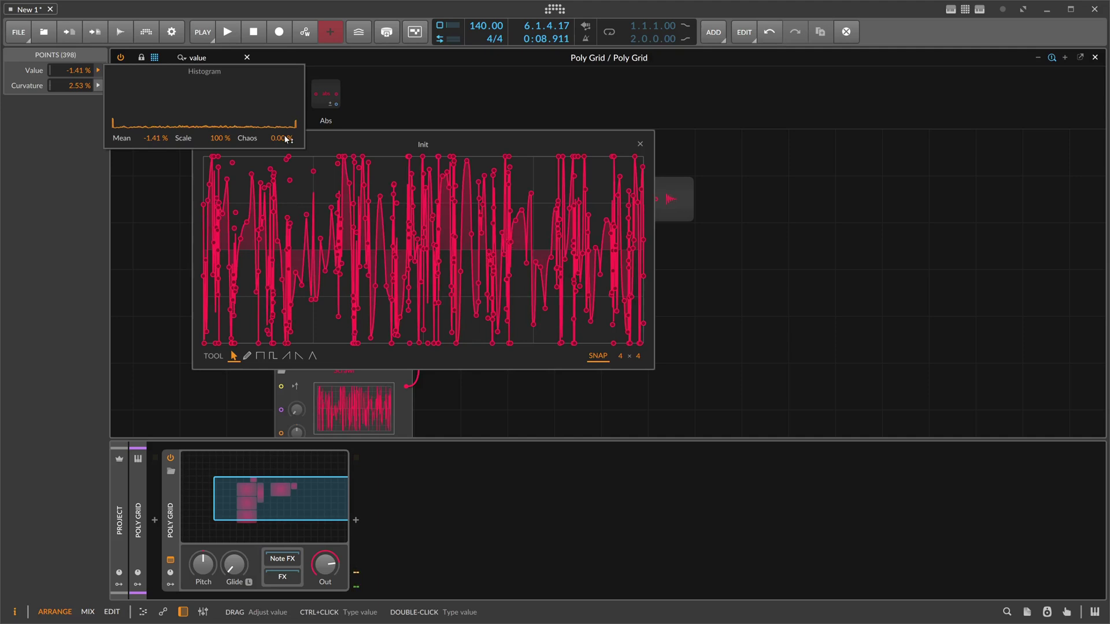
pyautogui.click(206, 192)
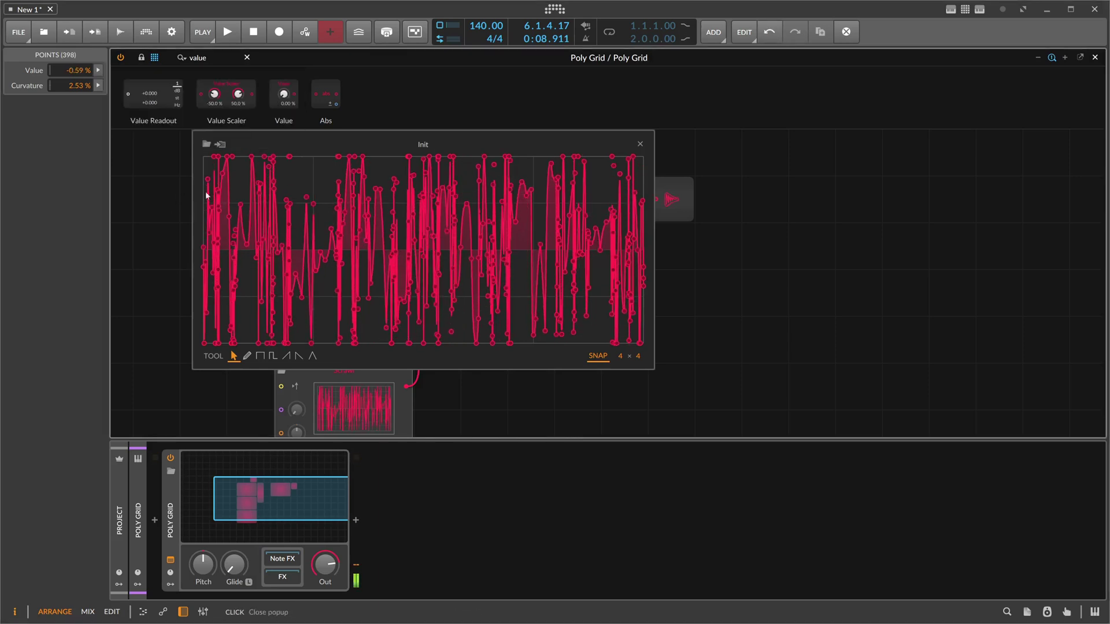
pyautogui.click(639, 144)
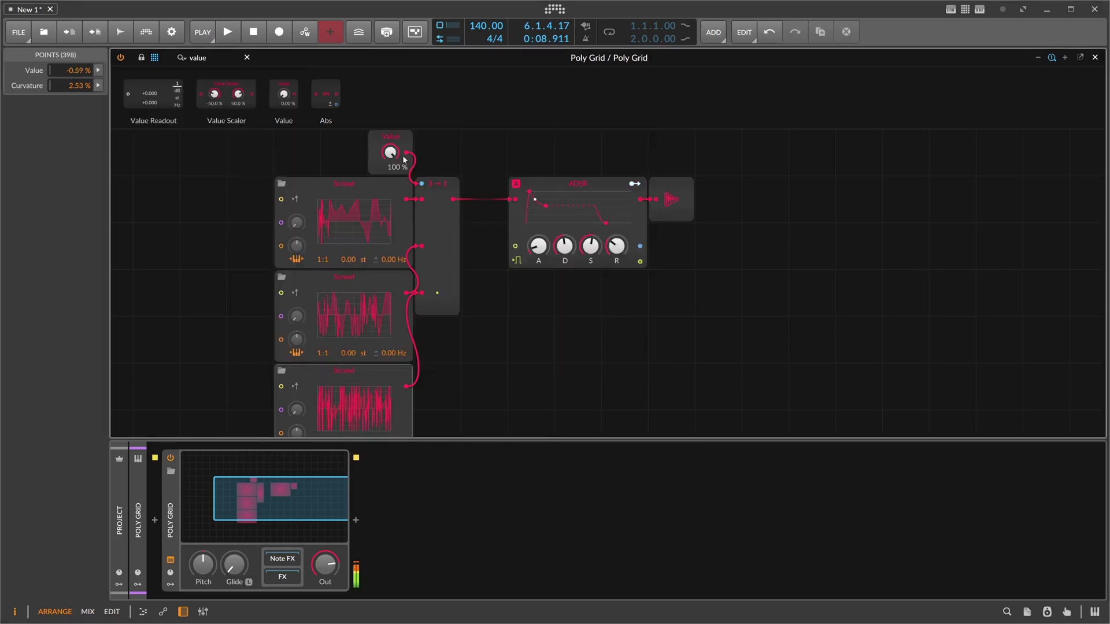
# Sweep the Value module feeding the Merge selector down through 49 % to 0 %.
pyautogui.moveTo(390, 152); pyautogui.dragTo(390, 191)
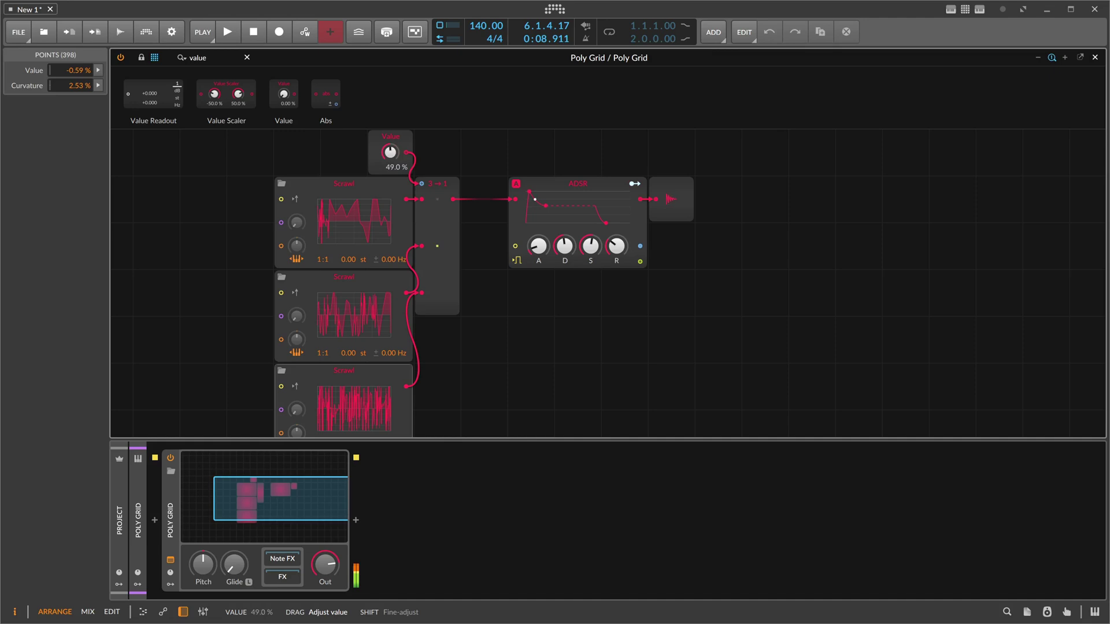
pyautogui.moveTo(390, 152); pyautogui.dragTo(390, 165)
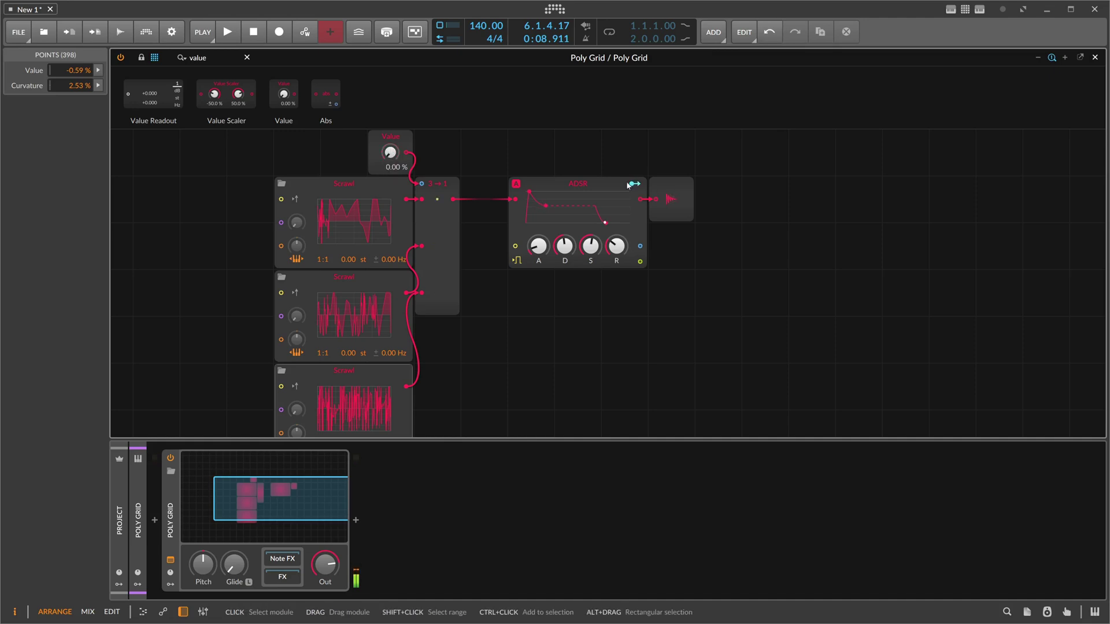
# Shift the ADSR and output modules away from the Merge and insert a Pulse oscillator below, wired into the ADSR's input.
pyautogui.moveTo(716, 265); pyautogui.dragTo(695, 211)
pyautogui.click(531, 284)
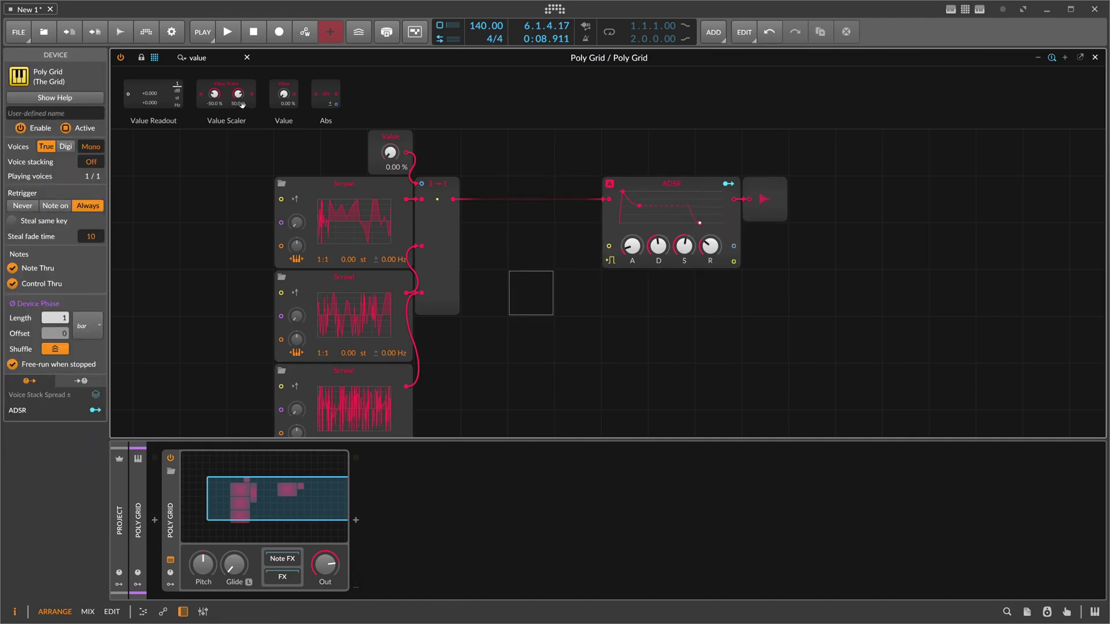
pyautogui.click(211, 61)
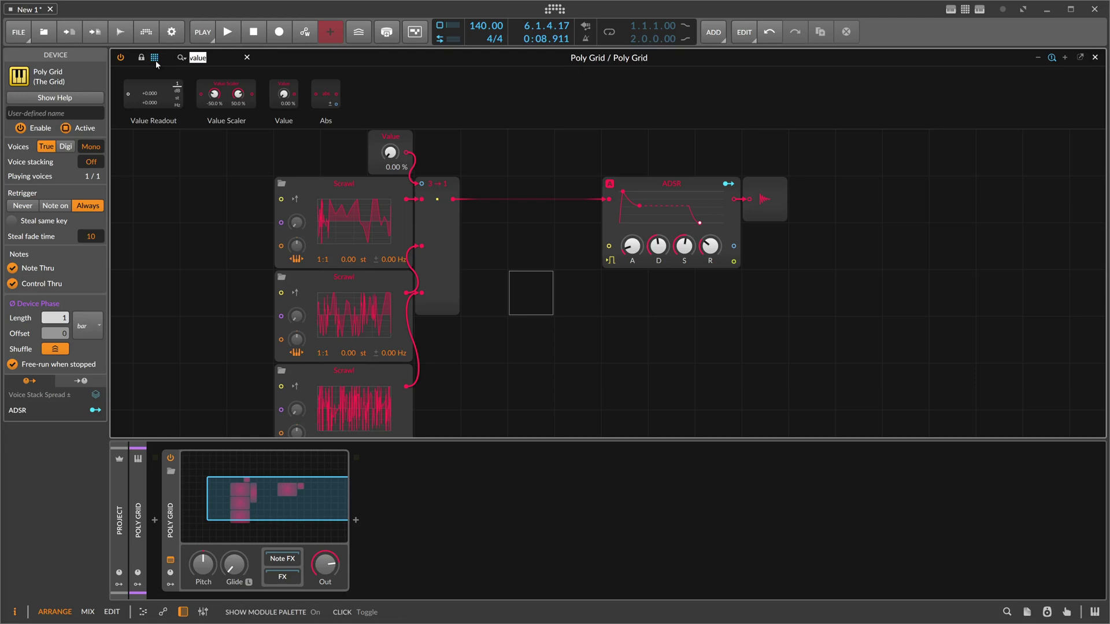
pyautogui.press('BackSpace')
pyautogui.write('pu')
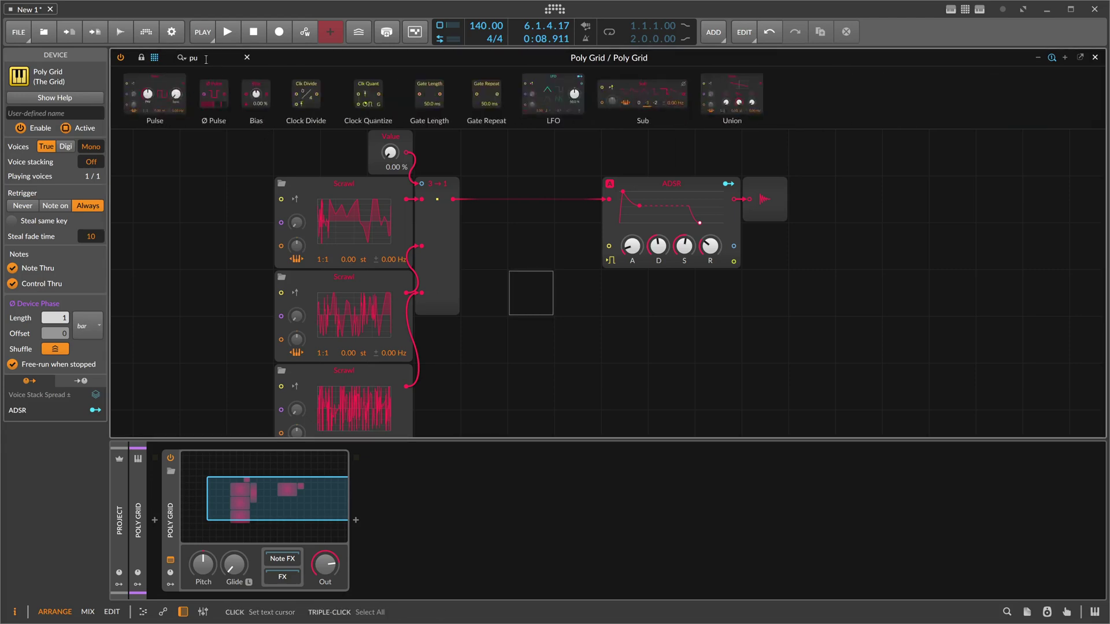
pyautogui.write('lse')
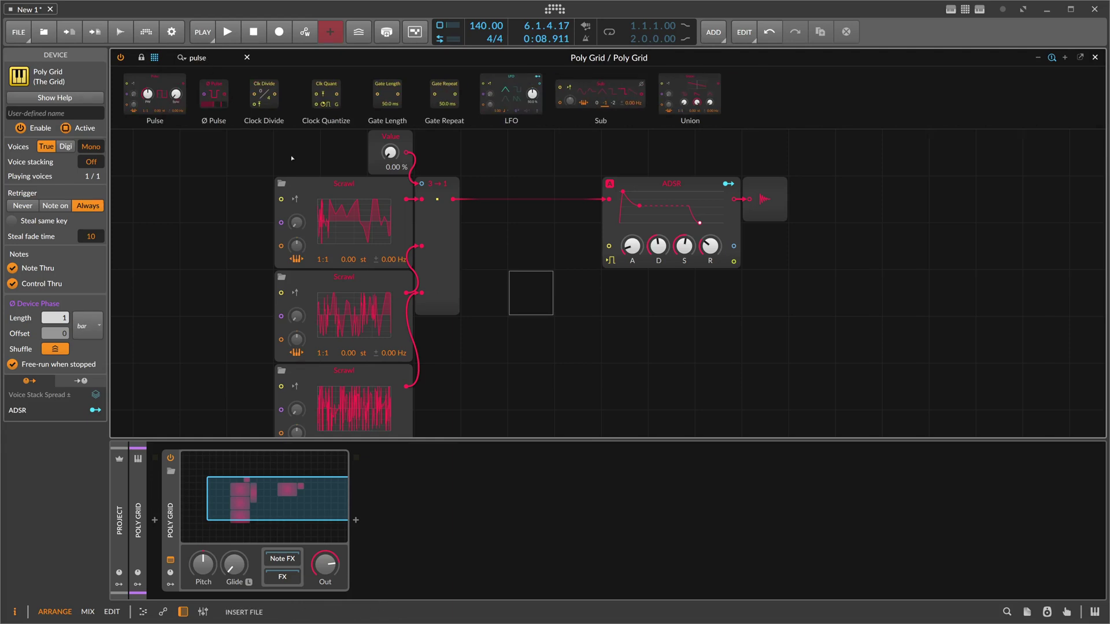
pyautogui.press('Return')
pyautogui.moveTo(602, 275); pyautogui.dragTo(608, 198)
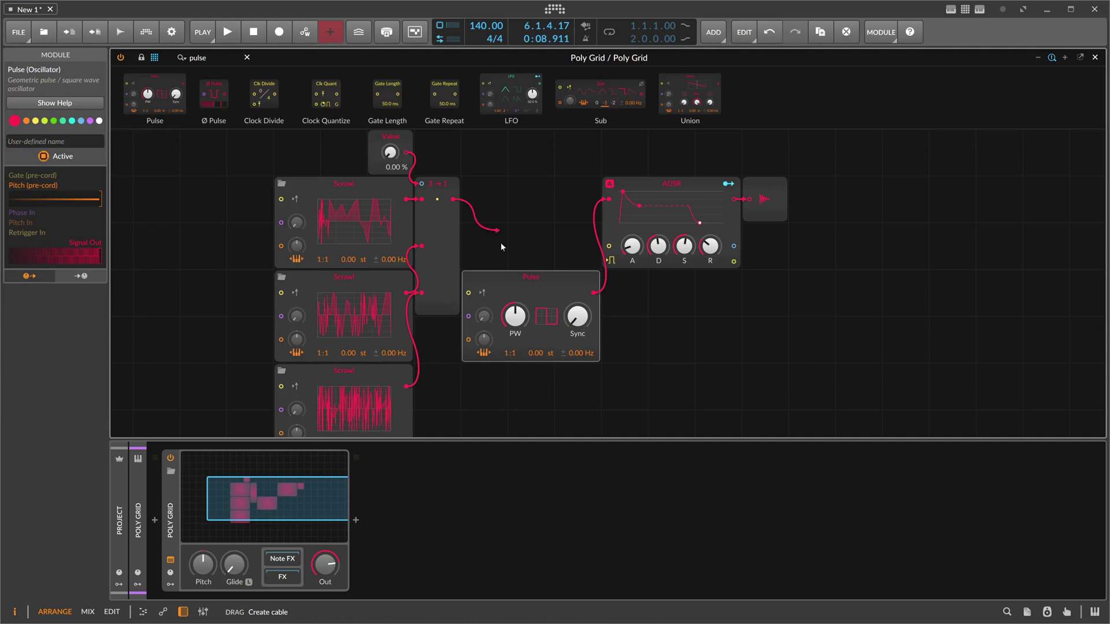
# Patch the Merge output into the Pulse's phase input and enable note retriggering on the Scrawls and the Pulse.
pyautogui.moveTo(501, 246); pyautogui.dragTo(468, 316)
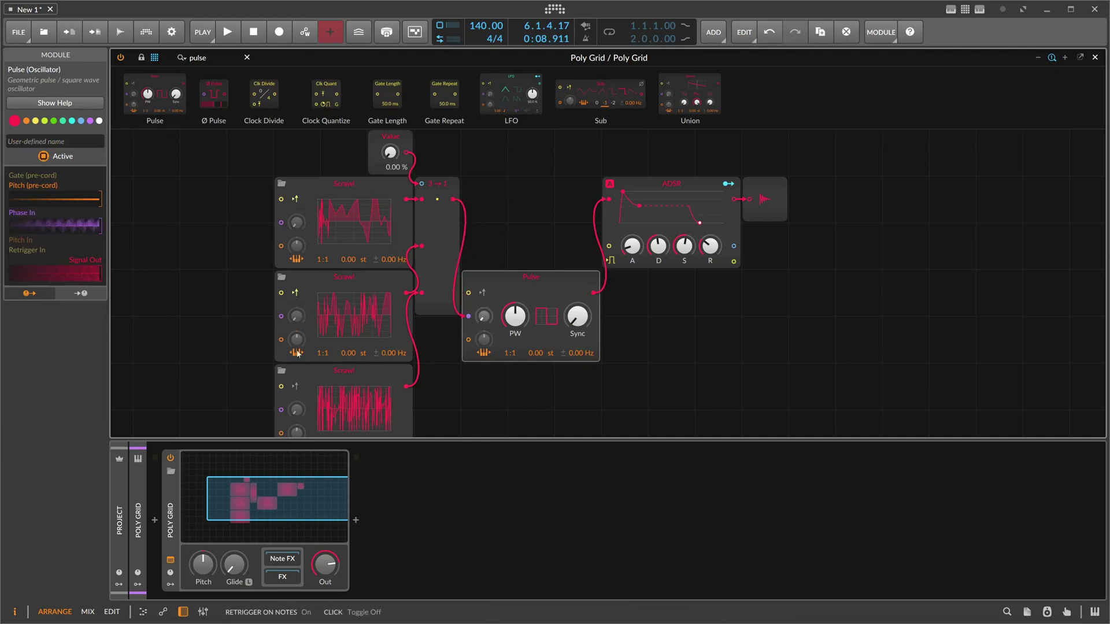
pyautogui.click(294, 386)
pyautogui.click(482, 292)
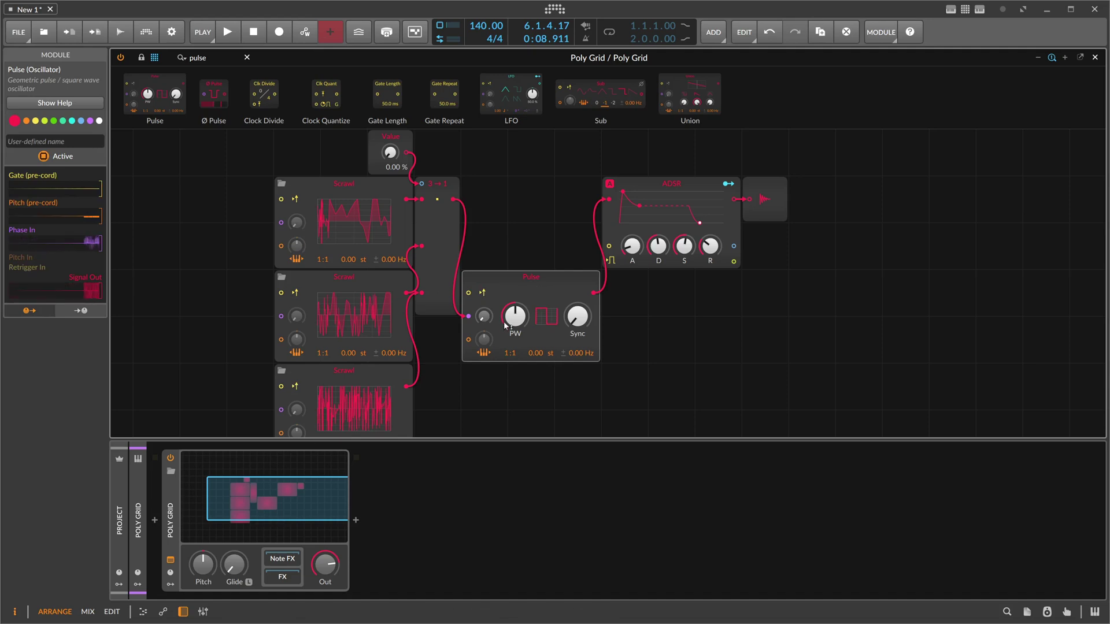
# Set the Pulse's ratio to 1:2 and raise its phase modulation amount, with the Value module turned up to 17.3 %.
pyautogui.moveTo(483, 316); pyautogui.dragTo(483, 311)
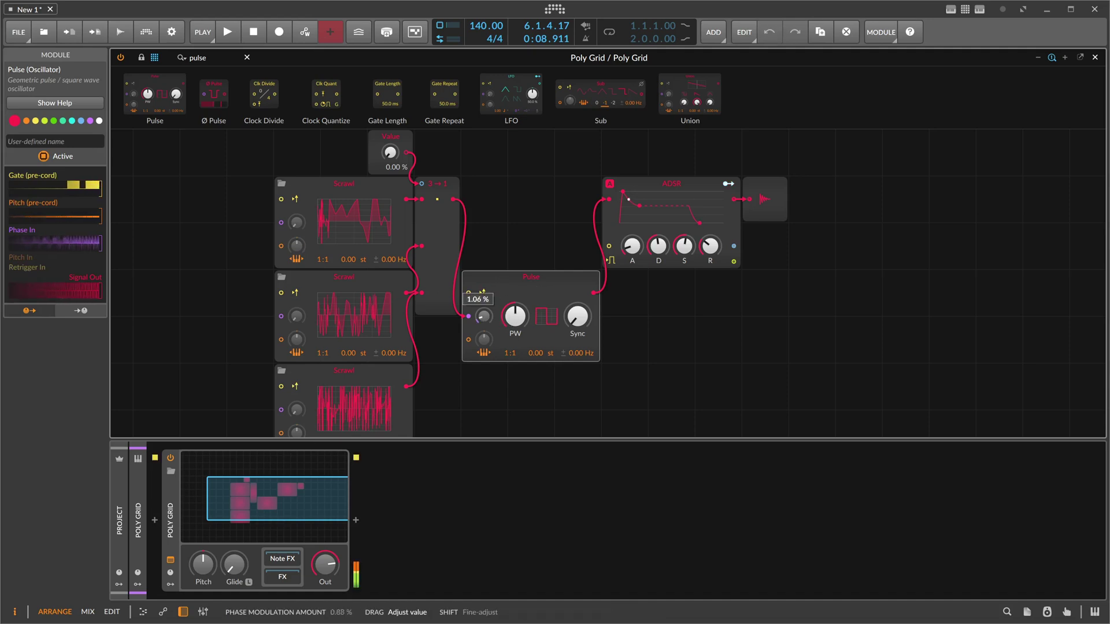
pyautogui.moveTo(390, 152); pyautogui.dragTo(390, 141)
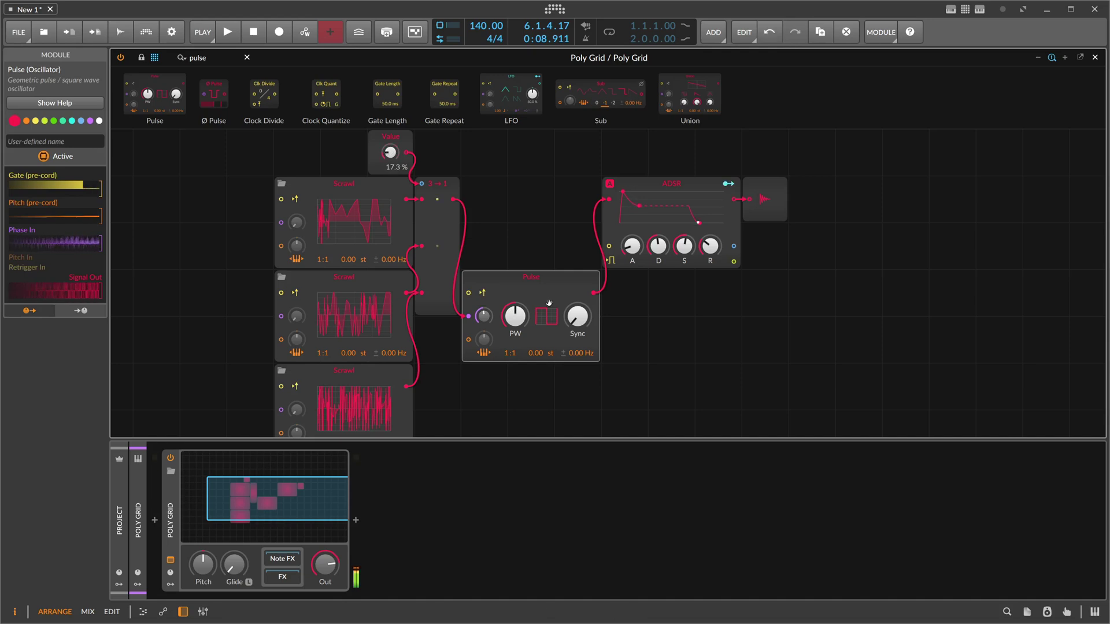
pyautogui.moveTo(516, 357); pyautogui.dragTo(516, 349)
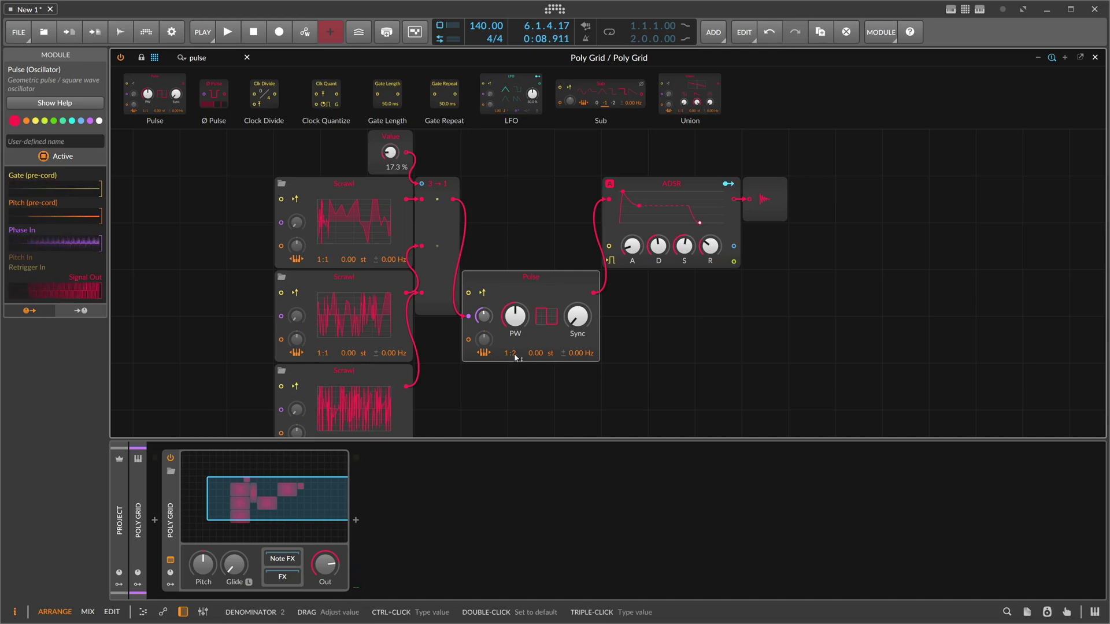
pyautogui.moveTo(484, 316)
pyautogui.mouseDown()
pyautogui.moveTo(483, 335)
pyautogui.moveTo(484, 307)
pyautogui.mouseUp()
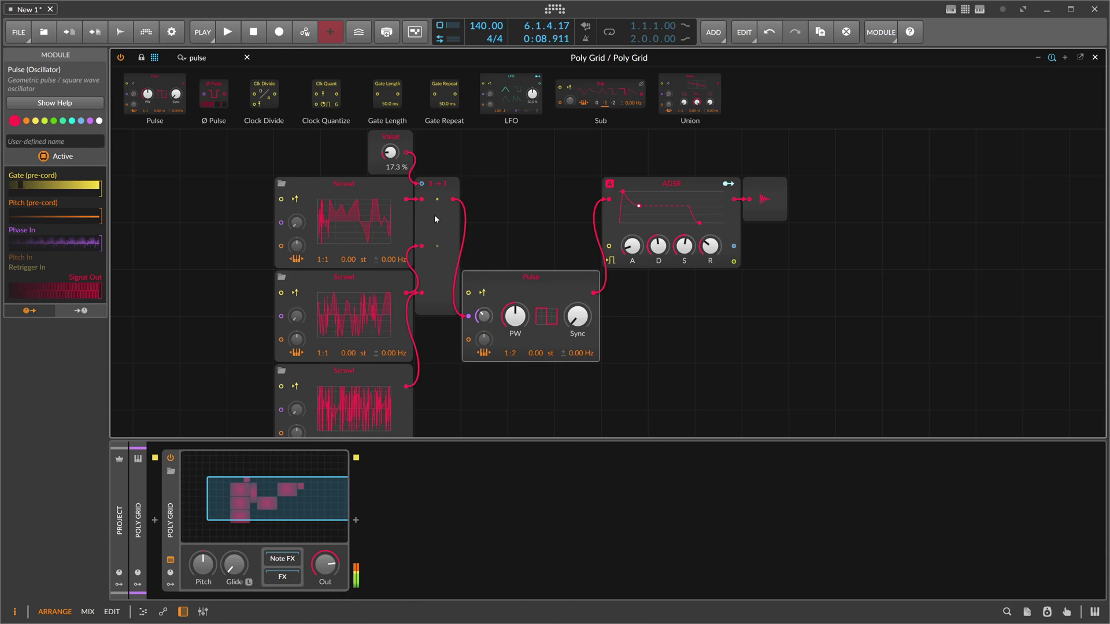
# Sweep the Value module feeding the Merge selector up through 60.3 % to 100 %.
pyautogui.moveTo(390, 152); pyautogui.dragTo(390, 158)
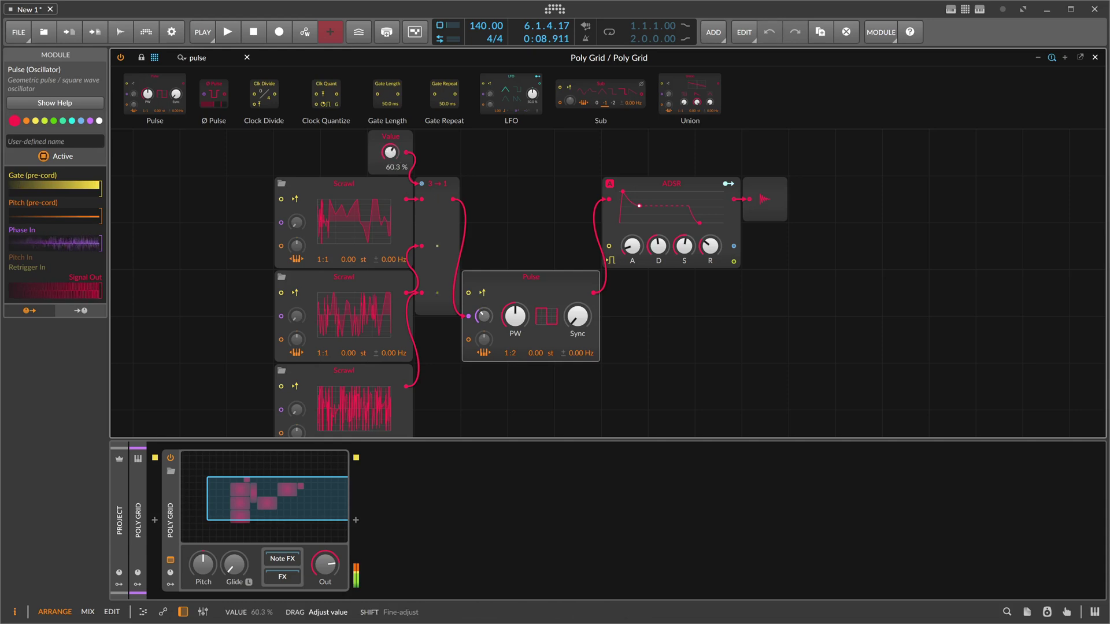
pyautogui.moveTo(390, 152); pyautogui.dragTo(390, 149)
pyautogui.moveTo(390, 152); pyautogui.dragTo(390, 149)
pyautogui.scroll(2, 390, 152)
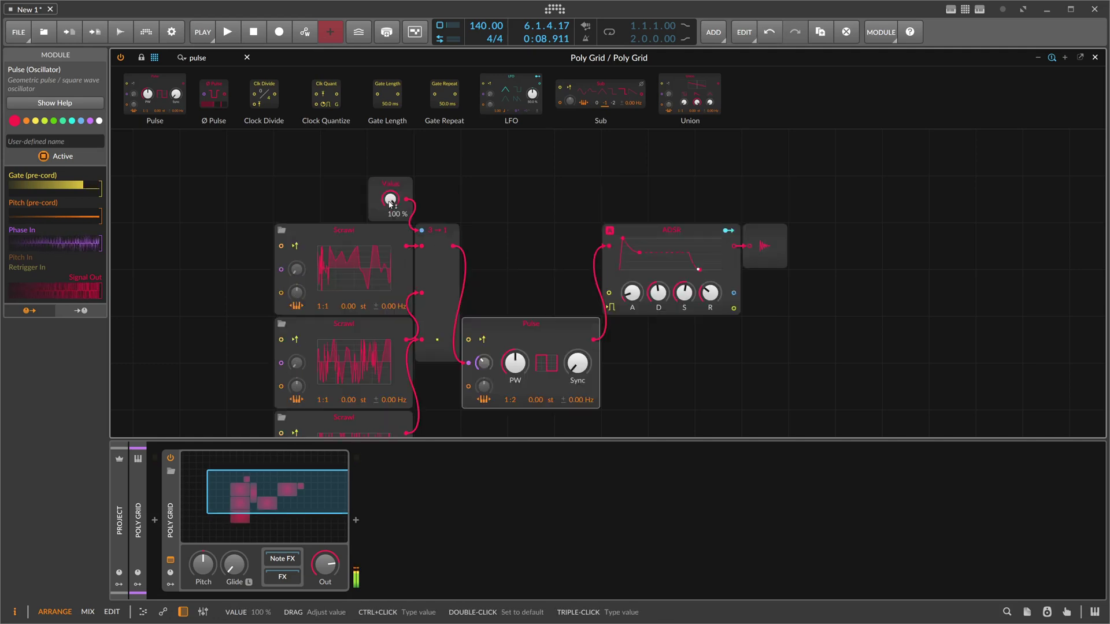
# Insert a Curves module above the Scrawls and connect its output to the Merge's select input in place of the Value module.
pyautogui.moveTo(215, 58); pyautogui.dragTo(159, 60)
pyautogui.press('BackSpace')
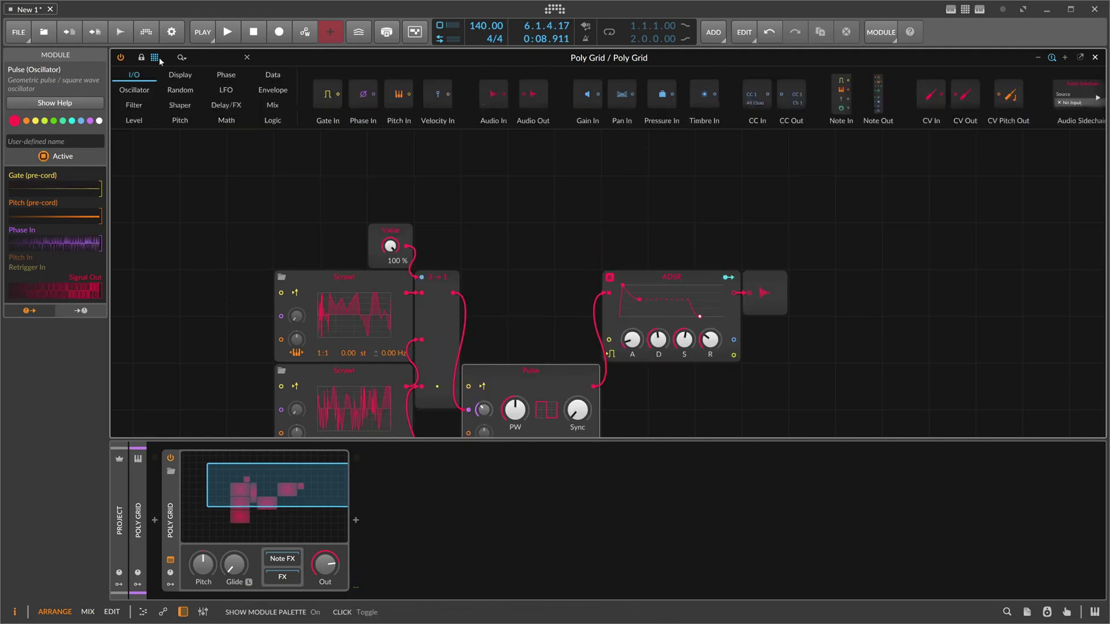
pyautogui.write('curve')
pyautogui.moveTo(218, 104); pyautogui.dragTo(318, 237)
pyautogui.moveTo(360, 199); pyautogui.dragTo(423, 283)
pyautogui.click(423, 283)
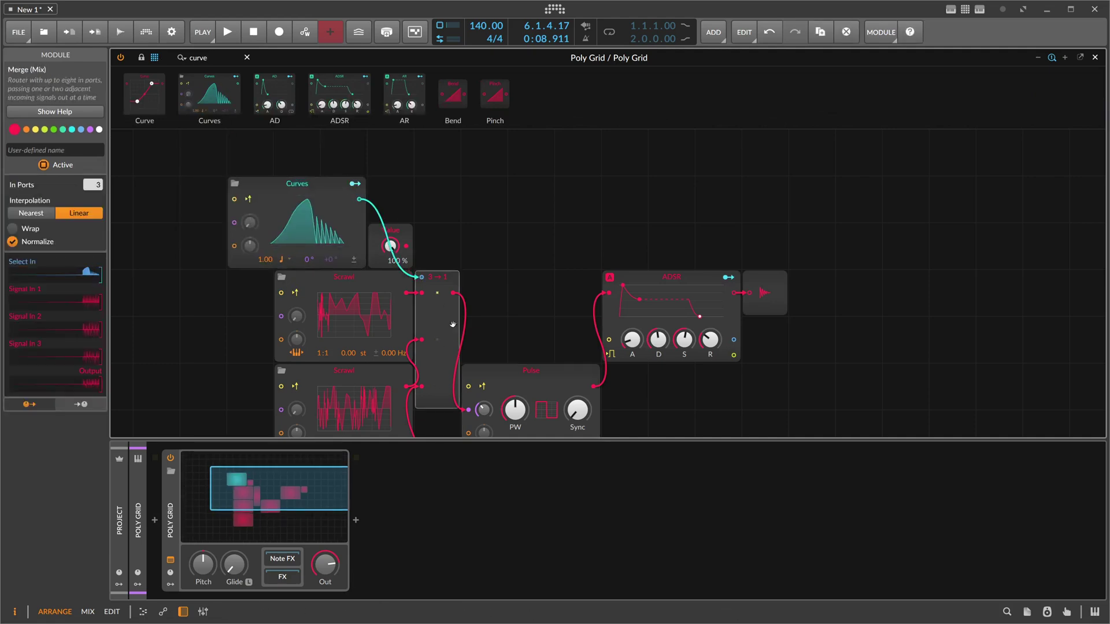
# Set the Curves module's rate unit to bar and reset its curve in the curve editor.
pyautogui.click(281, 260)
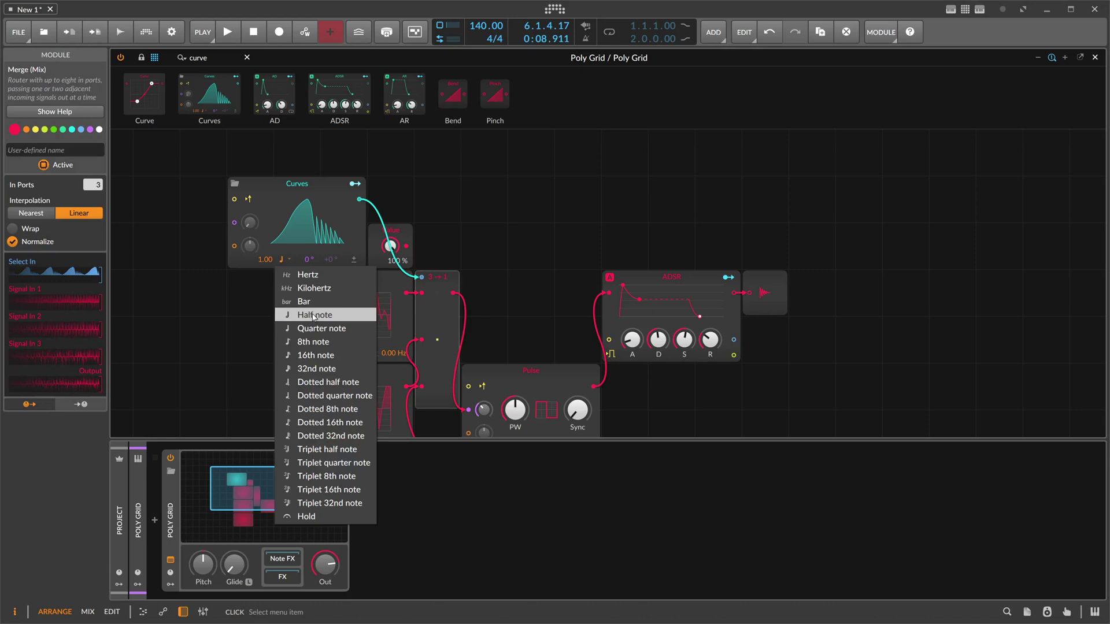
pyautogui.click(311, 302)
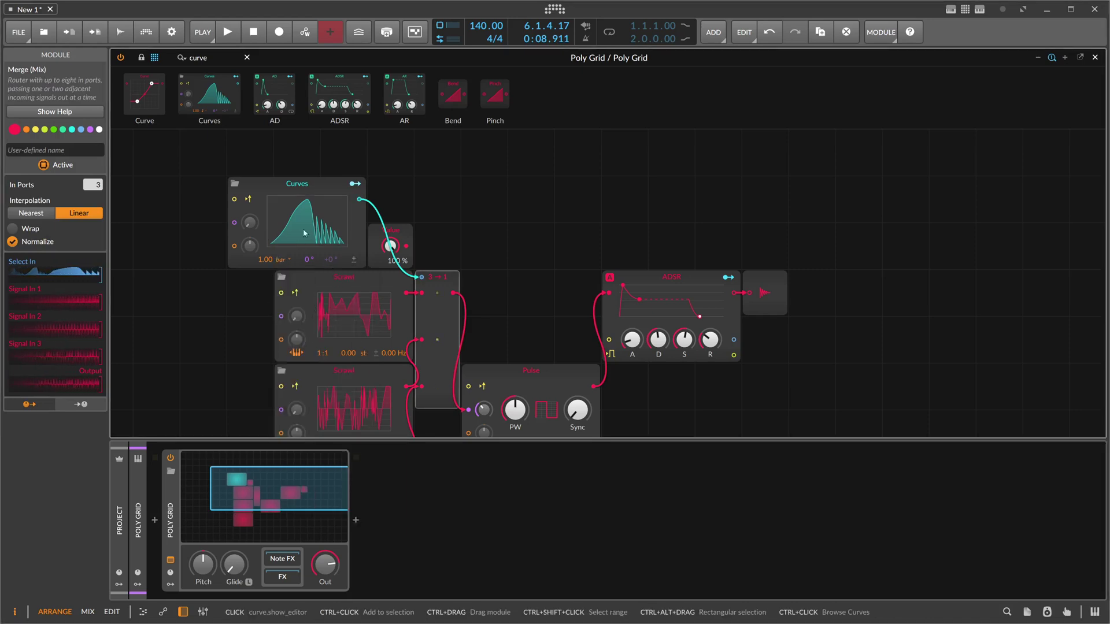
pyautogui.click(360, 238)
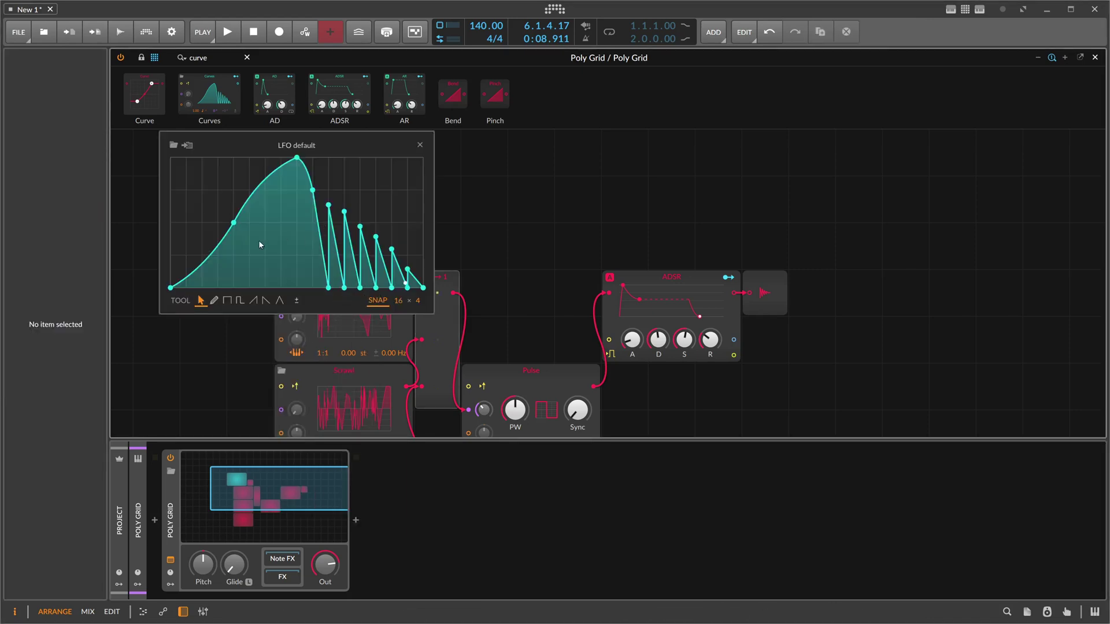
pyautogui.rightClick(233, 176)
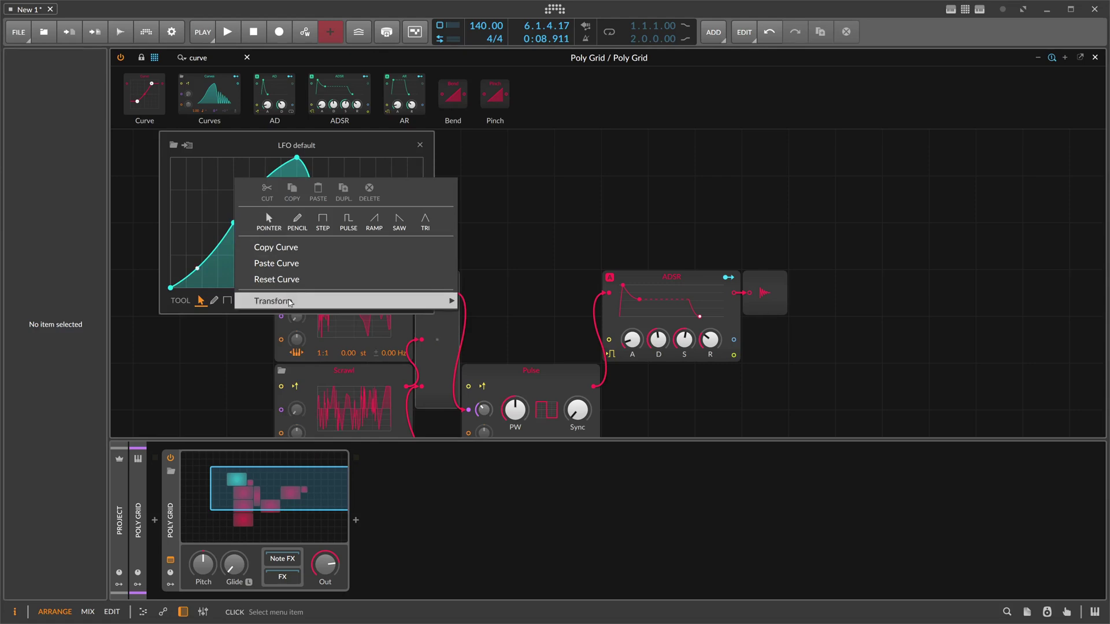
pyautogui.moveTo(289, 303)
pyautogui.click(346, 279)
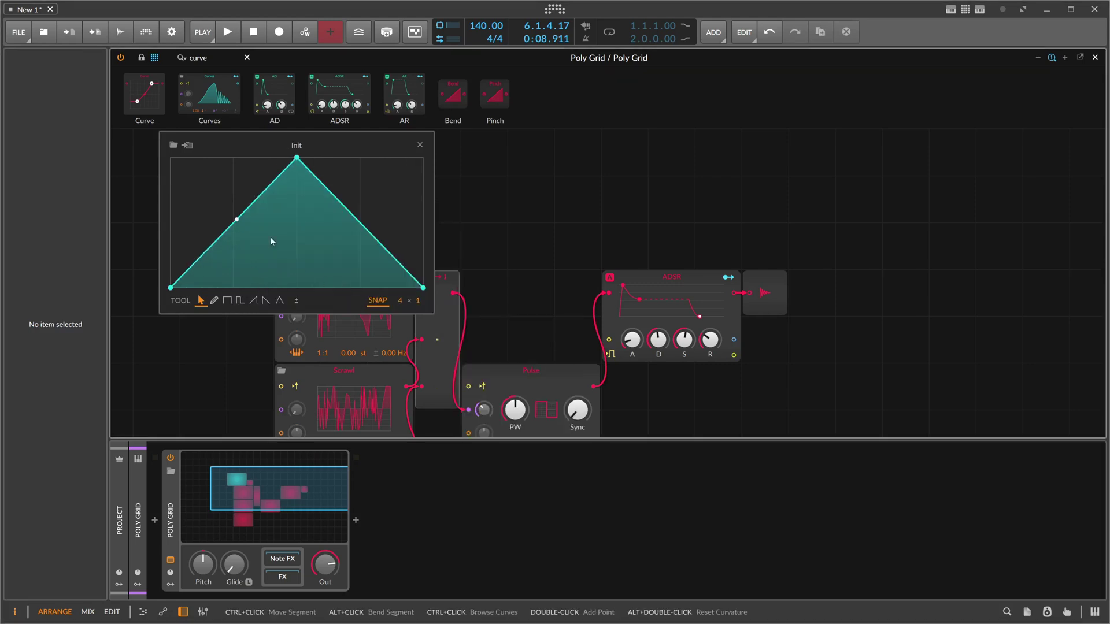
# Set the curve grid to 4 × 2 and draw a nearly flat line at mid-height across it with the pencil.
pyautogui.moveTo(414, 301); pyautogui.dragTo(414, 287)
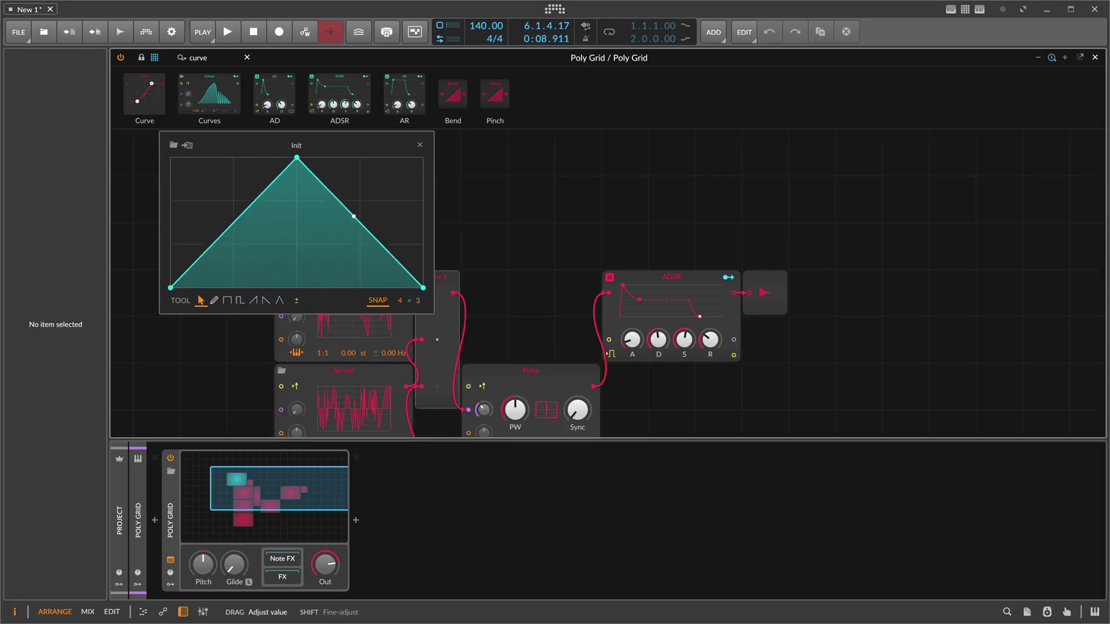
pyautogui.click(214, 300)
pyautogui.moveTo(179, 221); pyautogui.dragTo(420, 224)
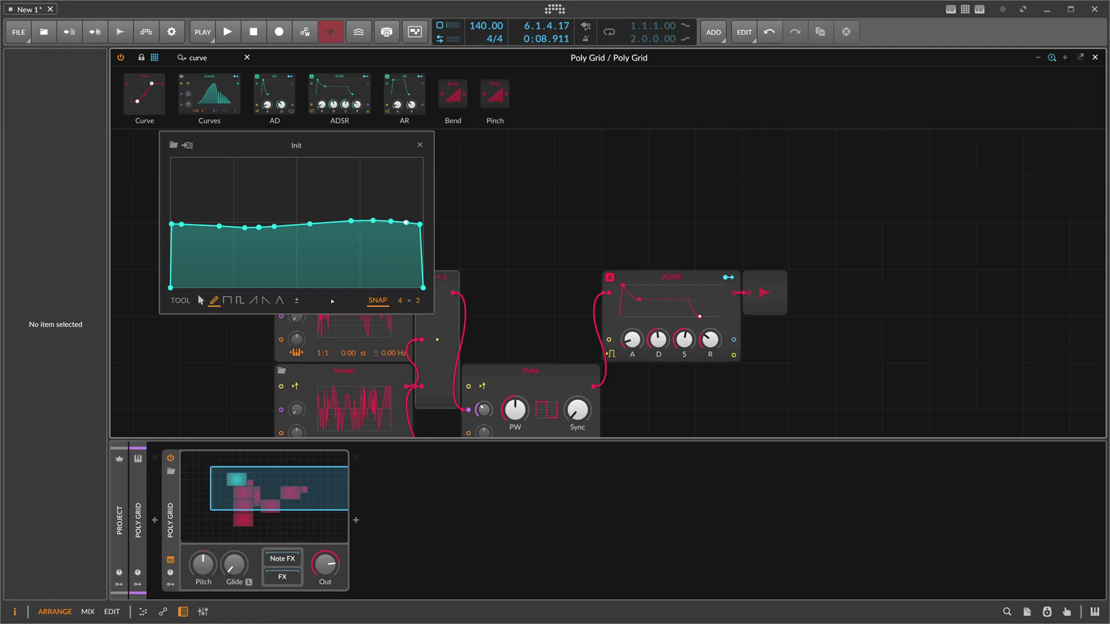
# Select all points of the drawn curve and randomize their values with Chaos.
pyautogui.click(200, 300)
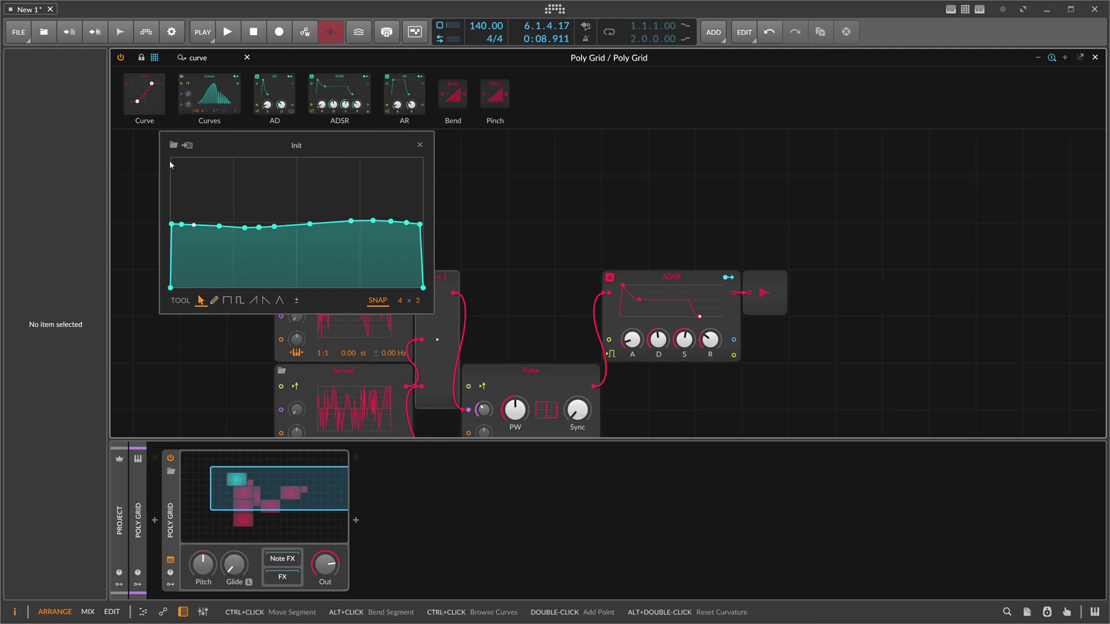
pyautogui.moveTo(168, 158)
pyautogui.mouseDown()
pyautogui.moveTo(324, 253)
pyautogui.moveTo(428, 255)
pyautogui.mouseUp()
pyautogui.click(99, 71)
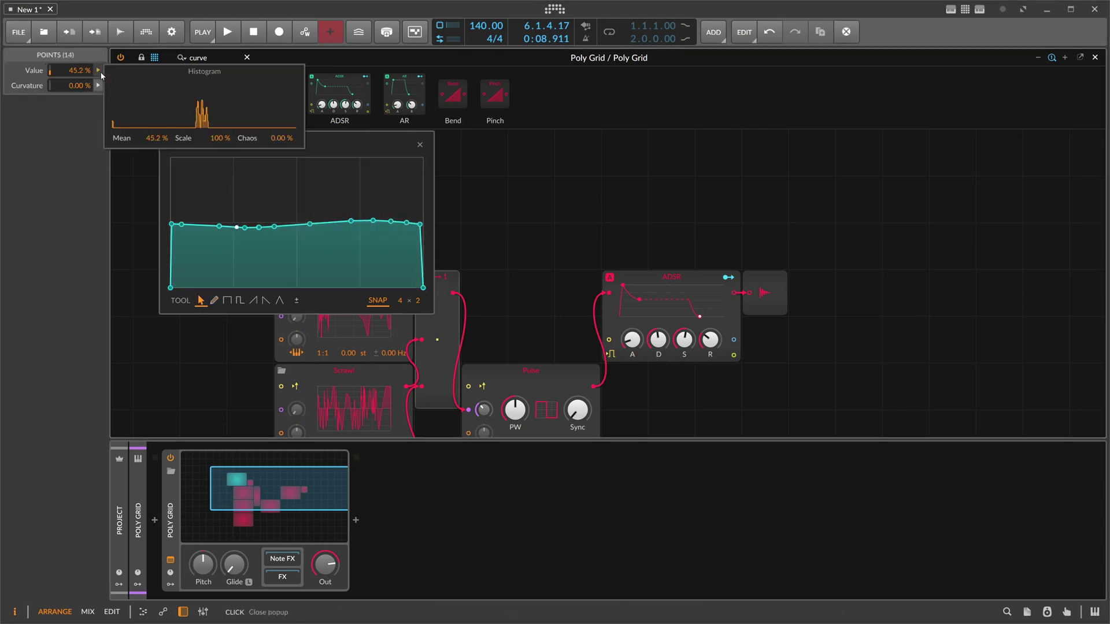
pyautogui.moveTo(283, 139)
pyautogui.mouseDown()
pyautogui.moveTo(283, 81)
pyautogui.moveTo(288, 127)
pyautogui.mouseUp()
pyautogui.click(78, 137)
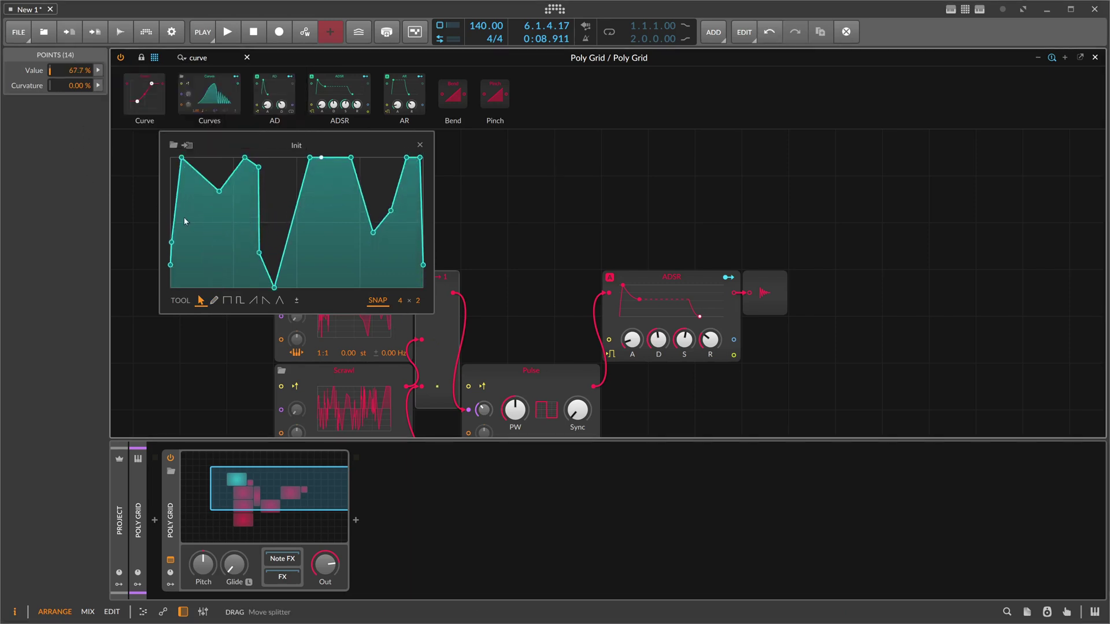
# Set the snap grid to 16 × 2 and shape the first peak at 100 % falling to 0 %, removing the extra point near the start.
pyautogui.moveTo(399, 300); pyautogui.dragTo(400, 272)
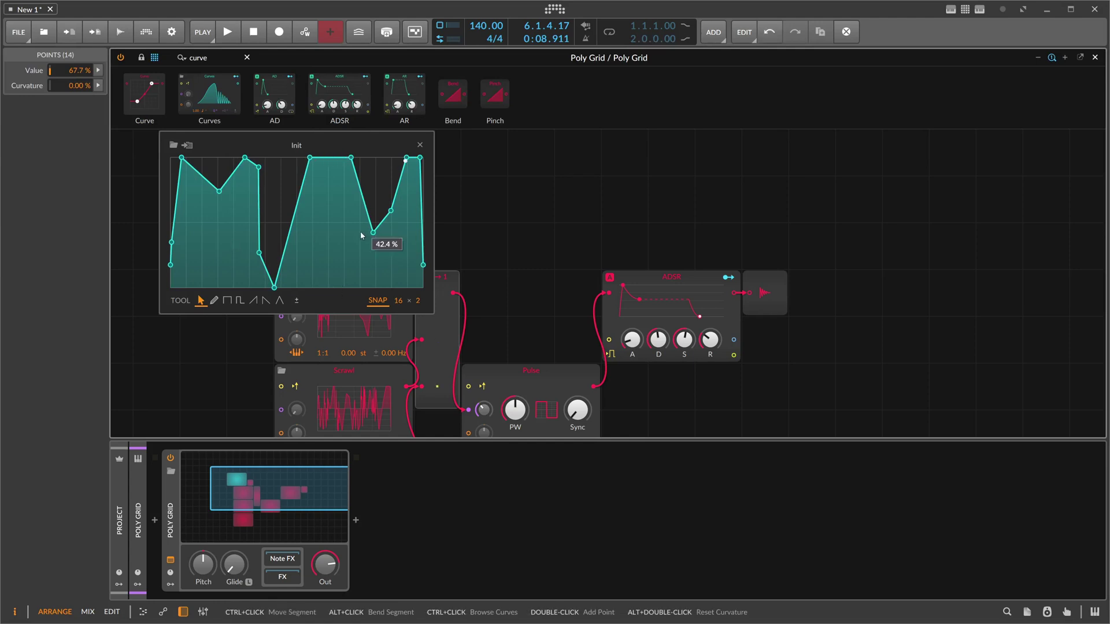
pyautogui.click(185, 158)
pyautogui.doubleClick(184, 158)
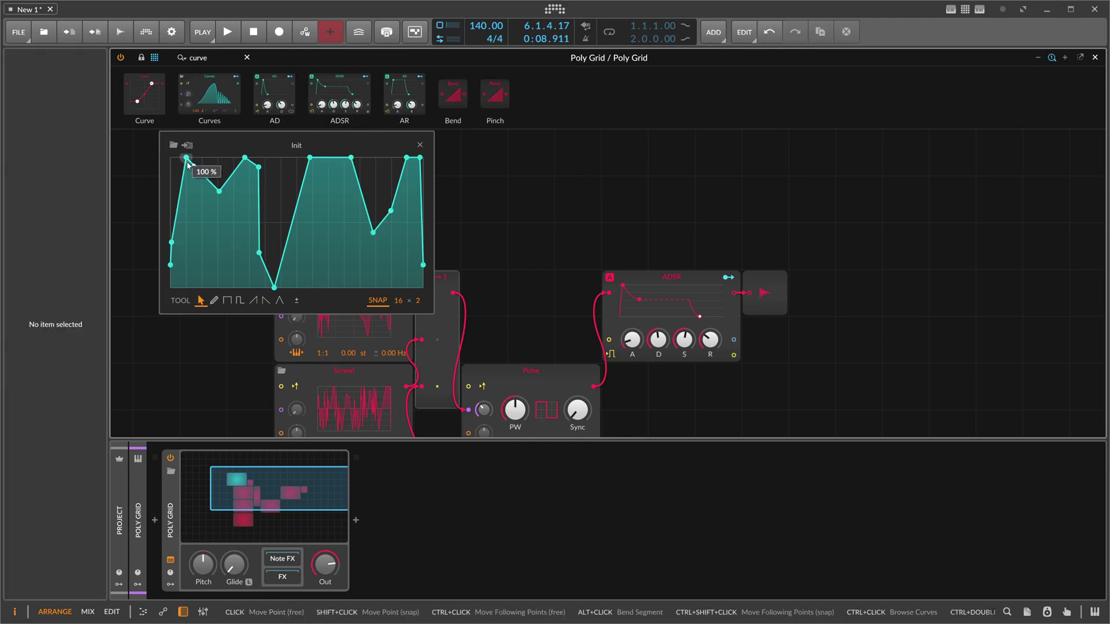
pyautogui.click(184, 158)
pyautogui.moveTo(219, 190); pyautogui.dragTo(218, 287)
pyautogui.click(170, 241)
pyautogui.doubleClick(171, 241)
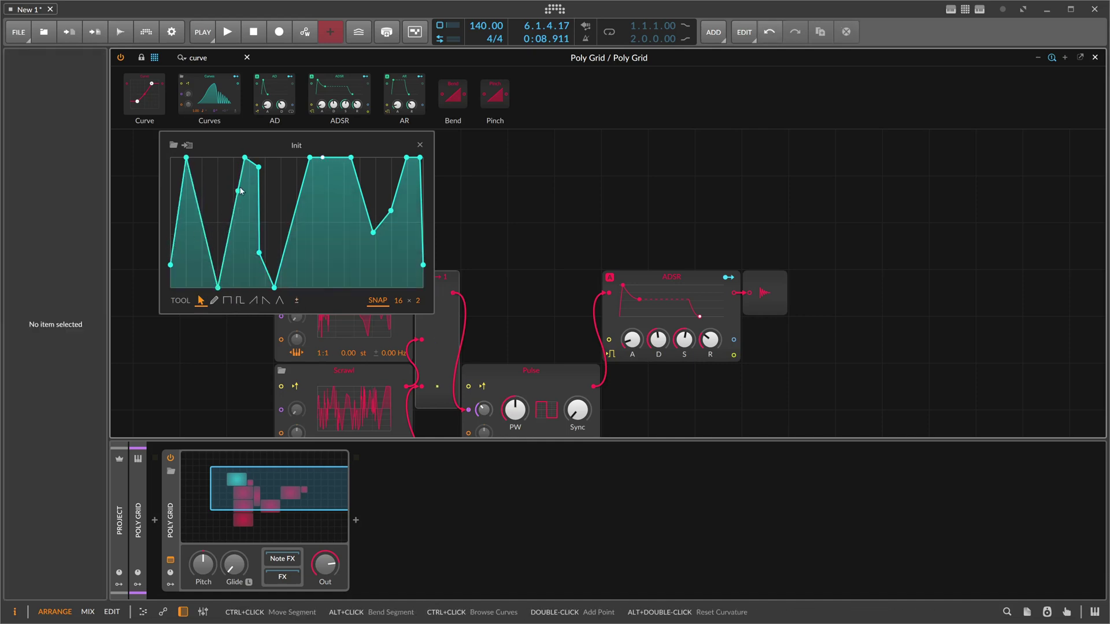
# Snap the second peak to the grid at 100 %, falling through 50 % to 0 %, and delete the extra point on its slope.
pyautogui.moveTo(244, 159); pyautogui.dragTo(272, 222)
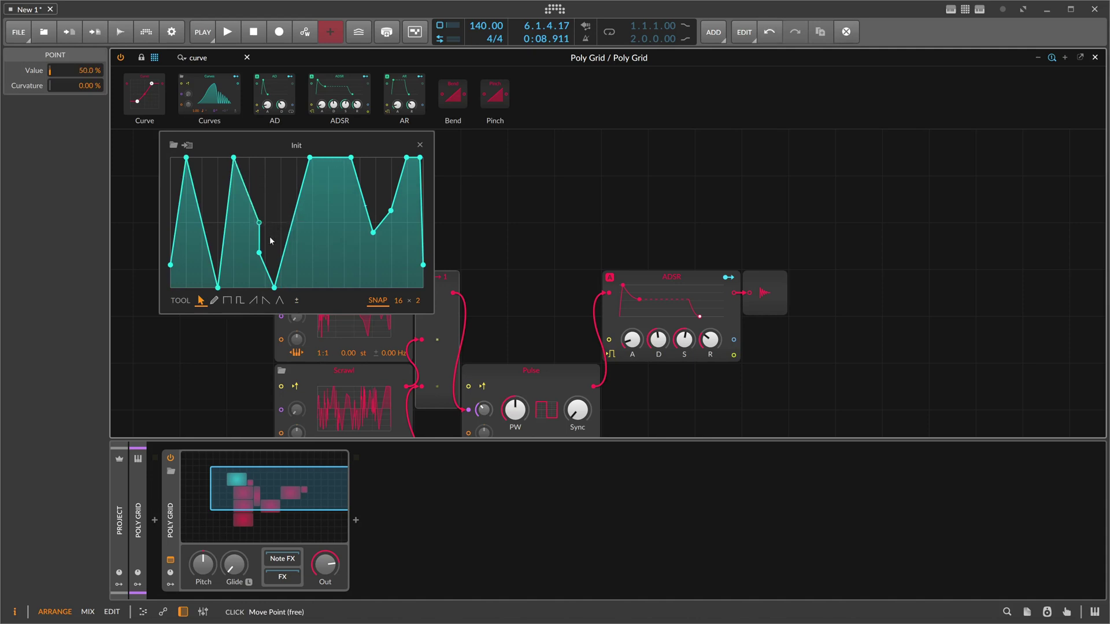
pyautogui.doubleClick(259, 253)
pyautogui.moveTo(276, 285)
pyautogui.mouseDown()
pyautogui.moveTo(286, 285)
pyautogui.moveTo(265, 287)
pyautogui.mouseUp()
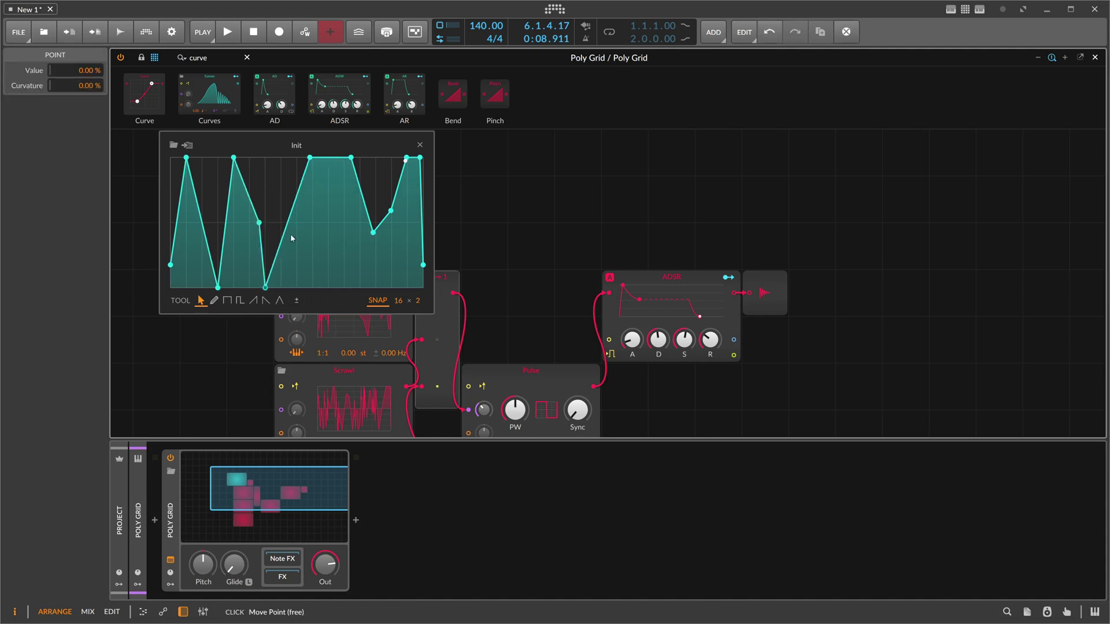
# Shape the rest of the curve as a third peak falling to 0 %, a 50 % plateau and a 100 % plateau, and close the editor.
pyautogui.moveTo(310, 158); pyautogui.dragTo(344, 287)
pyautogui.moveTo(372, 232)
pyautogui.mouseDown()
pyautogui.moveTo(360, 223)
pyautogui.moveTo(391, 210)
pyautogui.moveTo(391, 222)
pyautogui.mouseUp()
pyautogui.moveTo(407, 157)
pyautogui.mouseDown()
pyautogui.moveTo(391, 158)
pyautogui.moveTo(407, 158)
pyautogui.mouseUp()
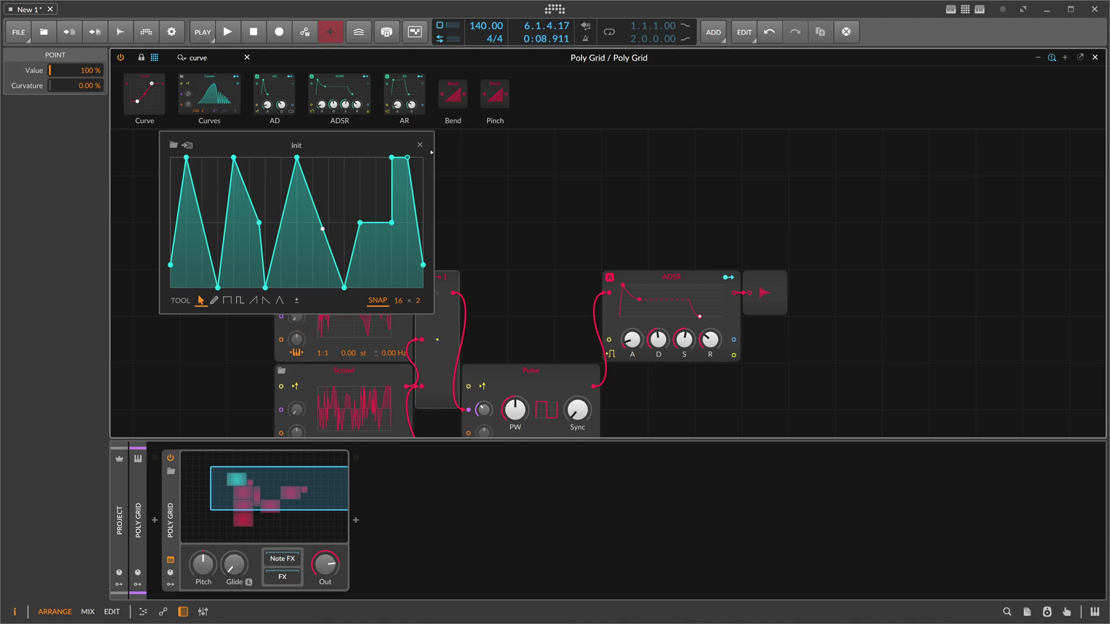
pyautogui.click(421, 145)
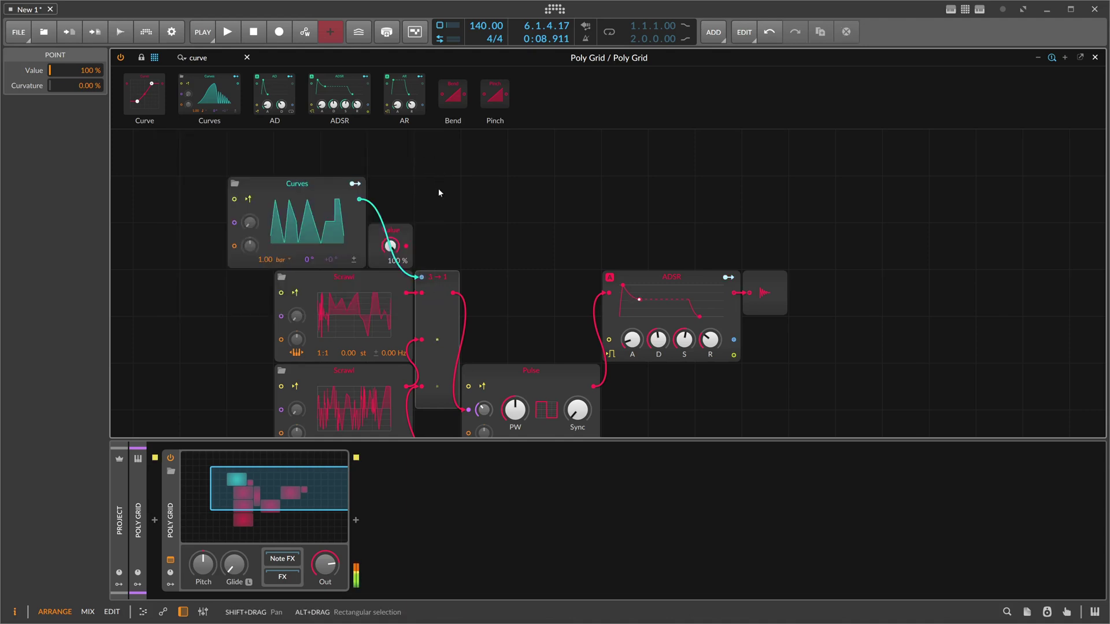
# Delete the disconnected Value module and set the Curves rate to 2.00 bar.
pyautogui.moveTo(390, 246); pyautogui.dragTo(391, 295)
pyautogui.click(400, 232)
pyautogui.press('Delete')
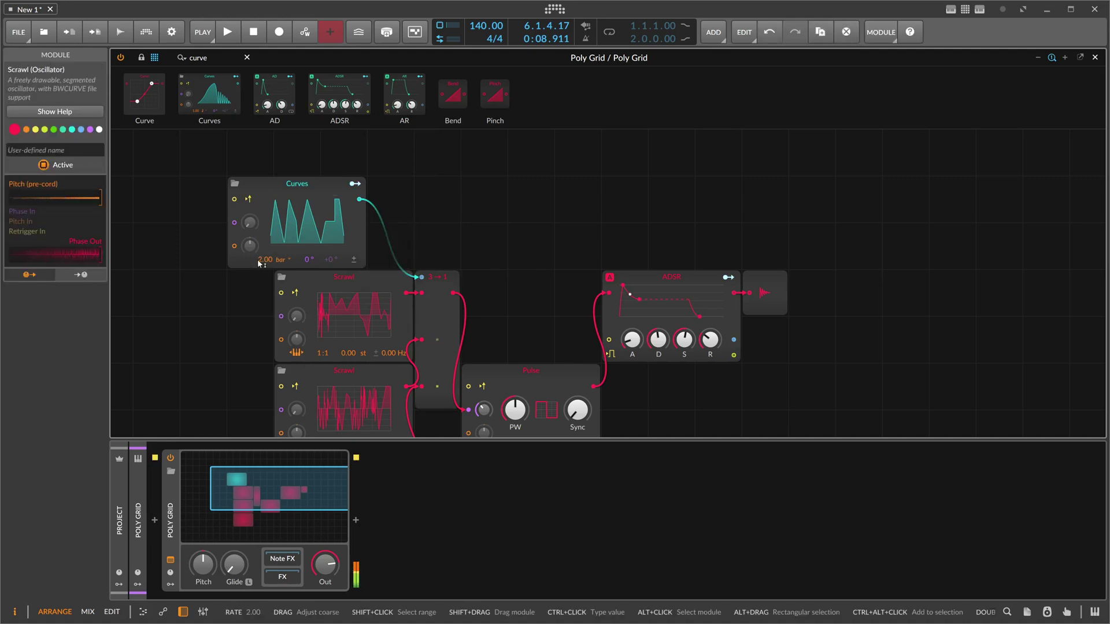
# Adjust the Pulse oscillator's phase modulation amount and paste a copy of the Curves module directly below it.
pyautogui.scroll(-1, 370, 312)
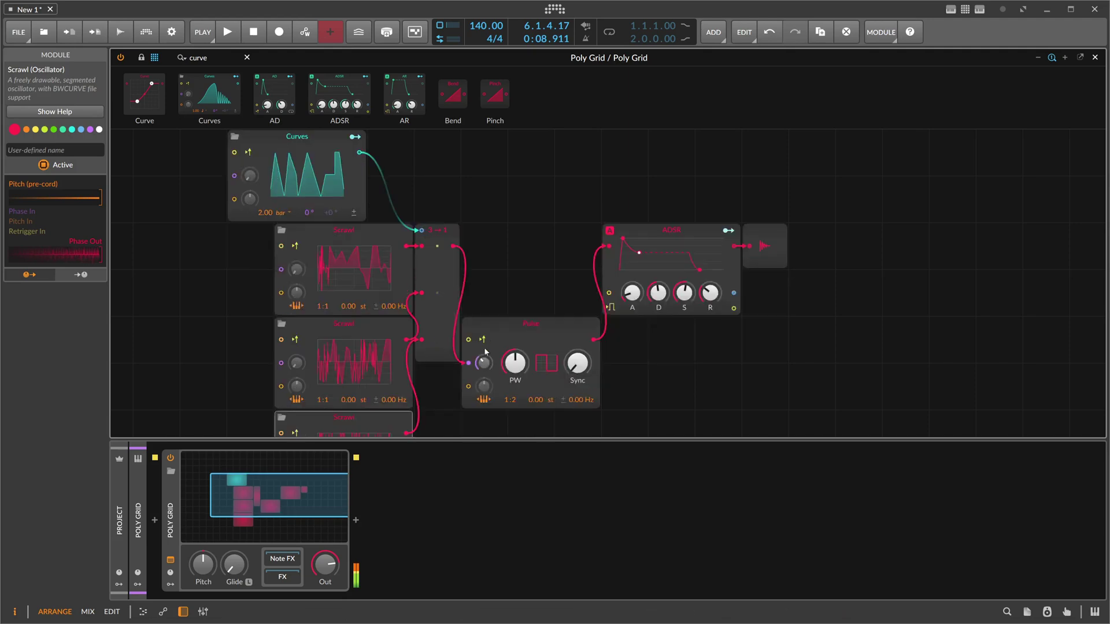
pyautogui.moveTo(483, 363)
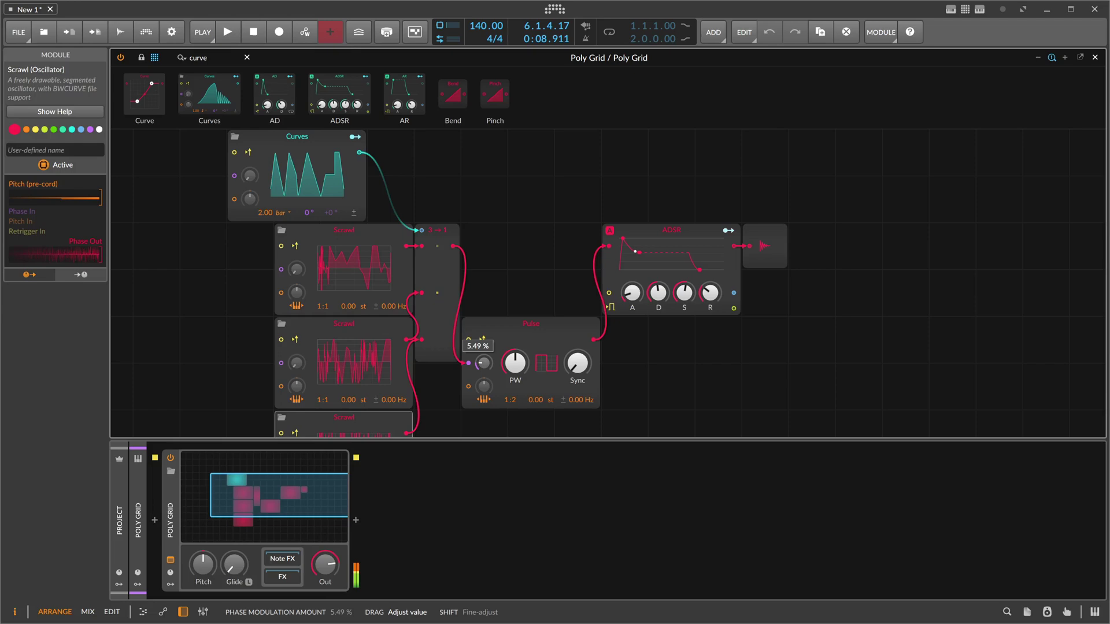
pyautogui.moveTo(289, 141); pyautogui.dragTo(339, 187)
pyautogui.scroll(-4, 572, 279)
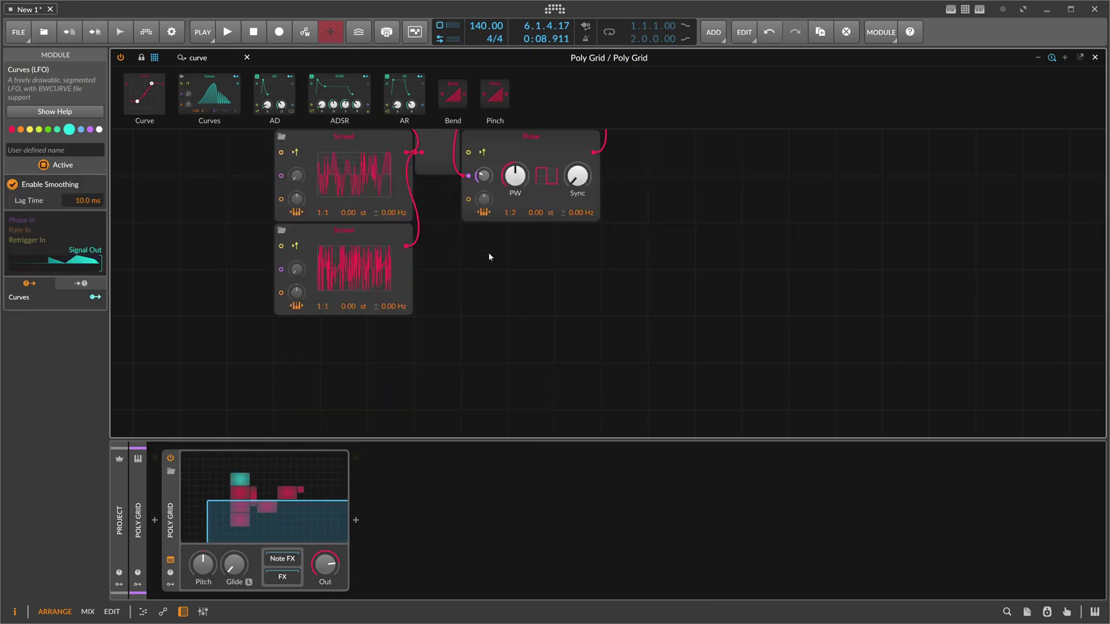
pyautogui.hotkey('ctrl', 'v')
pyautogui.scroll(2, 488, 259)
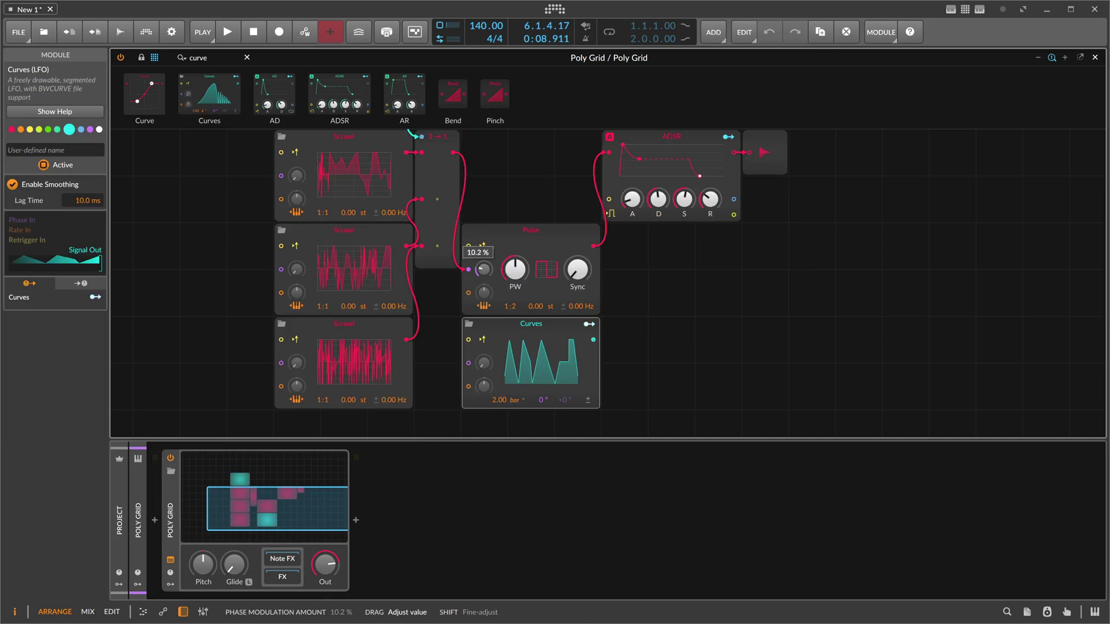
# Load the Kaiserkamm curve into the copied Curves module and modulate Pulse's phase modulation amount with it at a depth of 1.047.
pyautogui.click(469, 324)
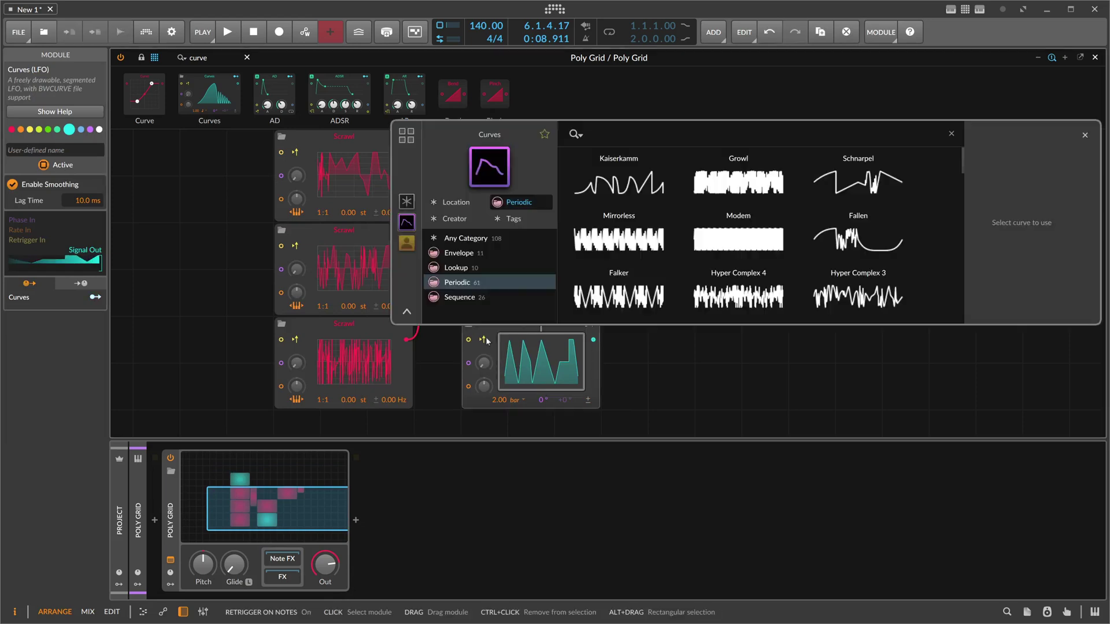
pyautogui.doubleClick(612, 188)
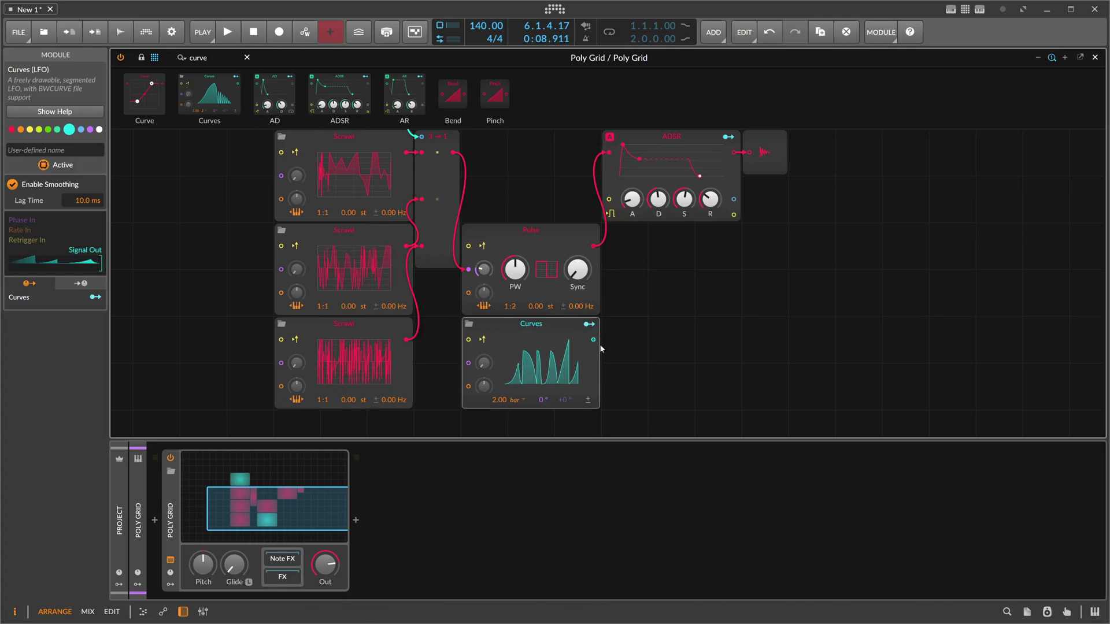
pyautogui.moveTo(601, 348); pyautogui.dragTo(480, 261)
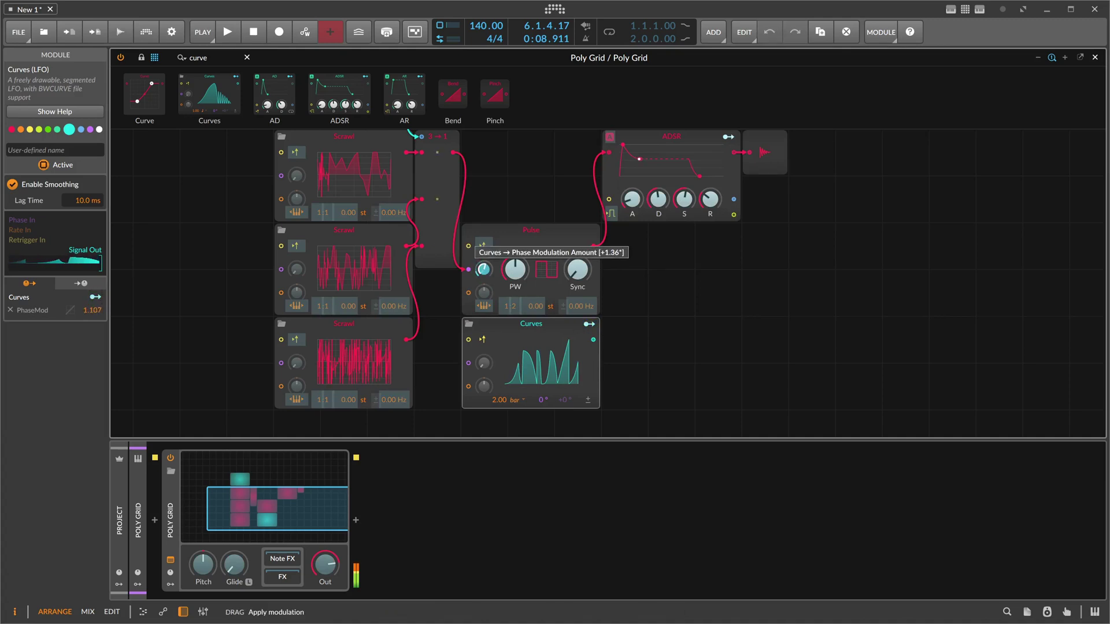
pyautogui.moveTo(480, 261); pyautogui.dragTo(480, 263)
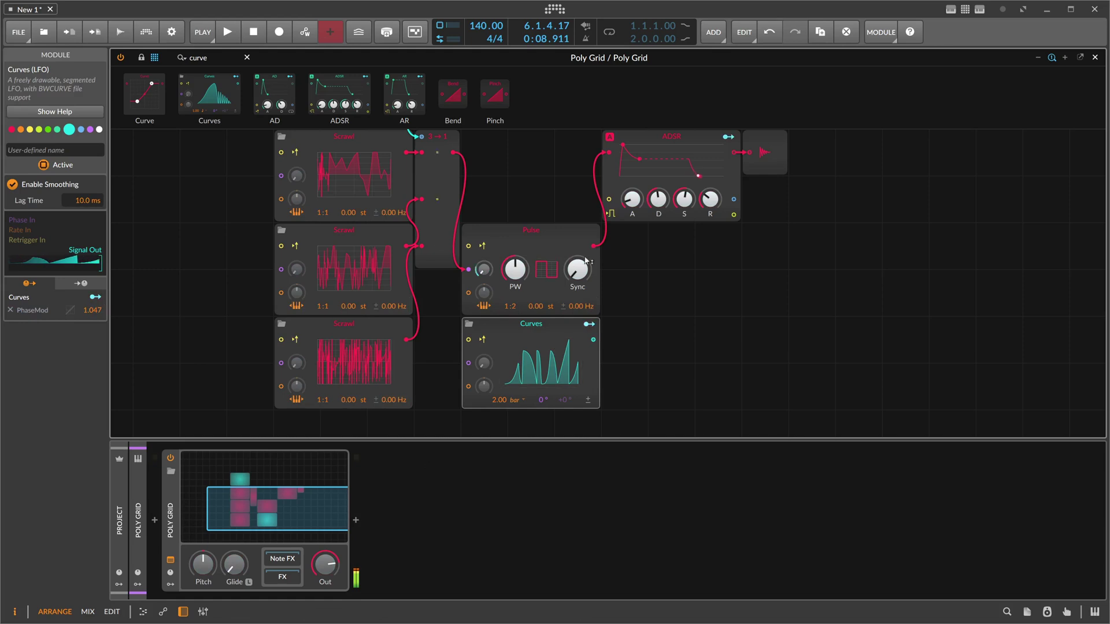
# Move the ADSR and output modules away from Pulse and insert a Low-pass LD filter between Pulse and the ADSR.
pyautogui.moveTo(586, 241); pyautogui.dragTo(526, 249)
pyautogui.moveTo(822, 324); pyautogui.dragTo(749, 199)
pyautogui.moveTo(215, 57); pyautogui.dragTo(116, 59)
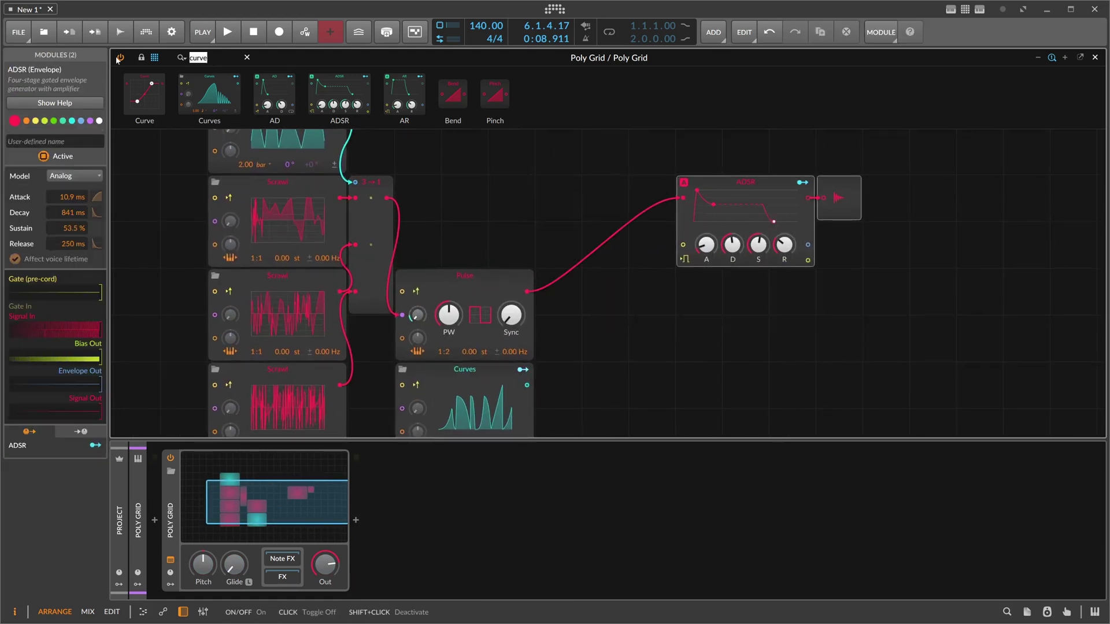
pyautogui.write('filter')
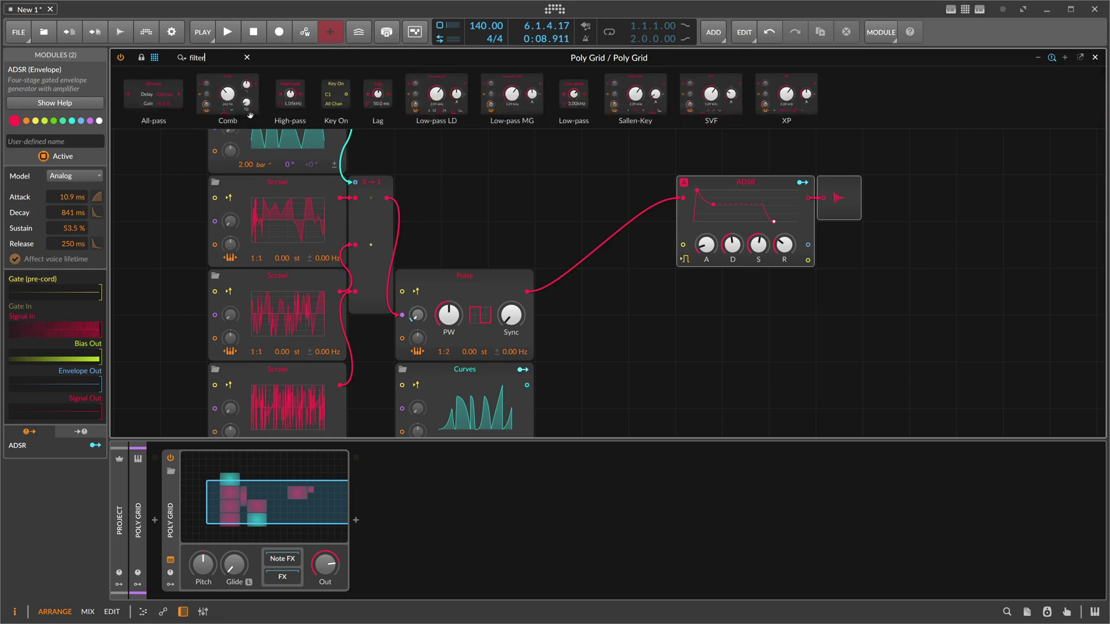
pyautogui.moveTo(428, 94); pyautogui.dragTo(540, 292)
# Turn down the Low-pass LD's keytracking and resonance and set its cutoff frequency to 587 Hz.
pyautogui.moveTo(558, 338); pyautogui.dragTo(557, 376)
pyautogui.moveTo(608, 324); pyautogui.dragTo(608, 361)
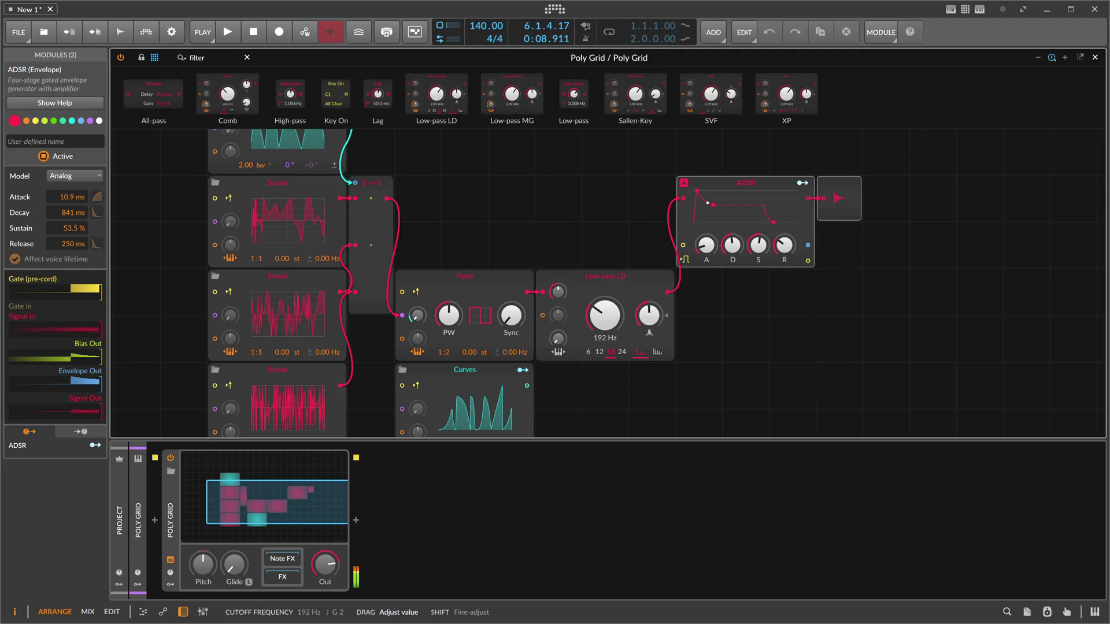
pyautogui.moveTo(649, 315); pyautogui.dragTo(649, 361)
pyautogui.moveTo(604, 318); pyautogui.dragTo(605, 298)
pyautogui.moveTo(604, 347); pyautogui.dragTo(604, 370)
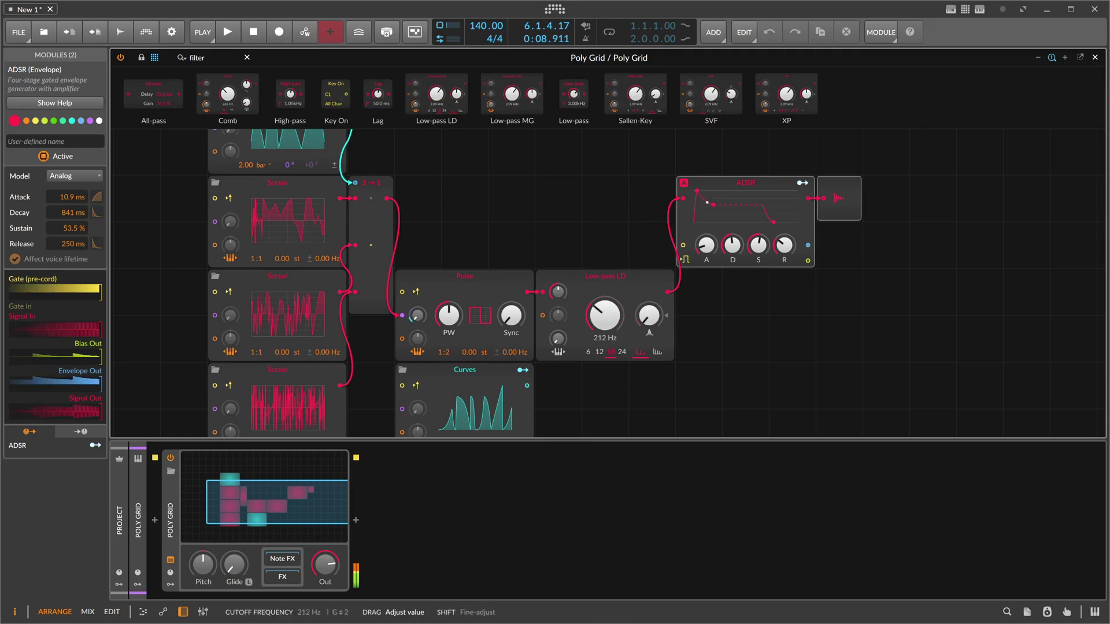
pyautogui.moveTo(604, 315)
pyautogui.mouseDown()
pyautogui.moveTo(605, 272)
pyautogui.moveTo(604, 307)
pyautogui.mouseUp()
# Connect the lower Curves output to the Low-pass LD's cutoff modulation input and set the modulation amount to 81.60 st.
pyautogui.scroll(-1, 545, 324)
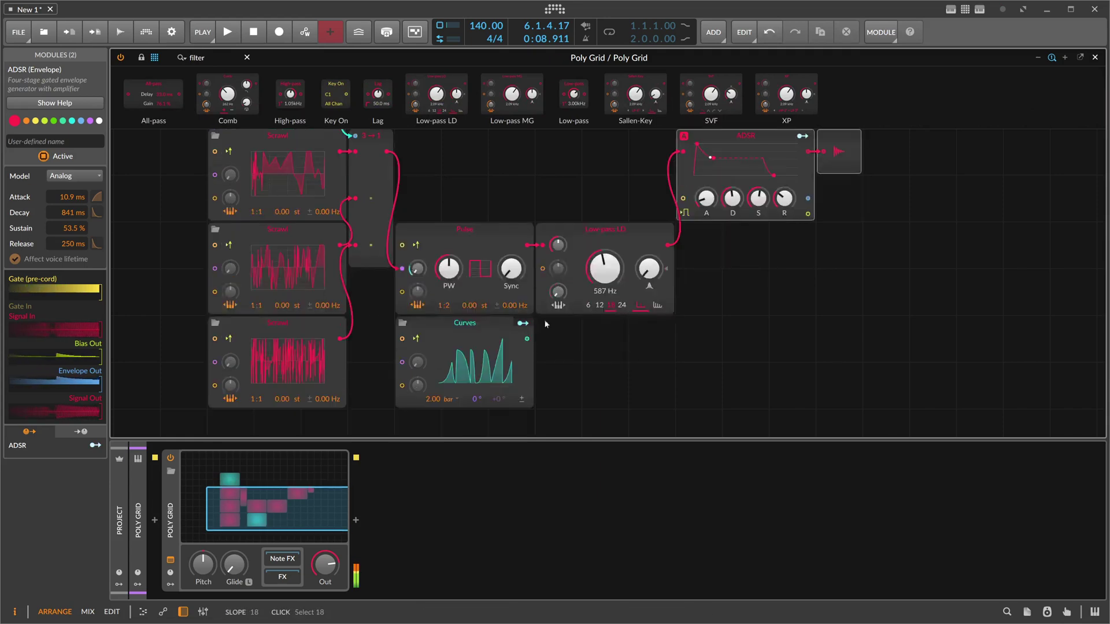
pyautogui.moveTo(526, 339); pyautogui.dragTo(560, 247)
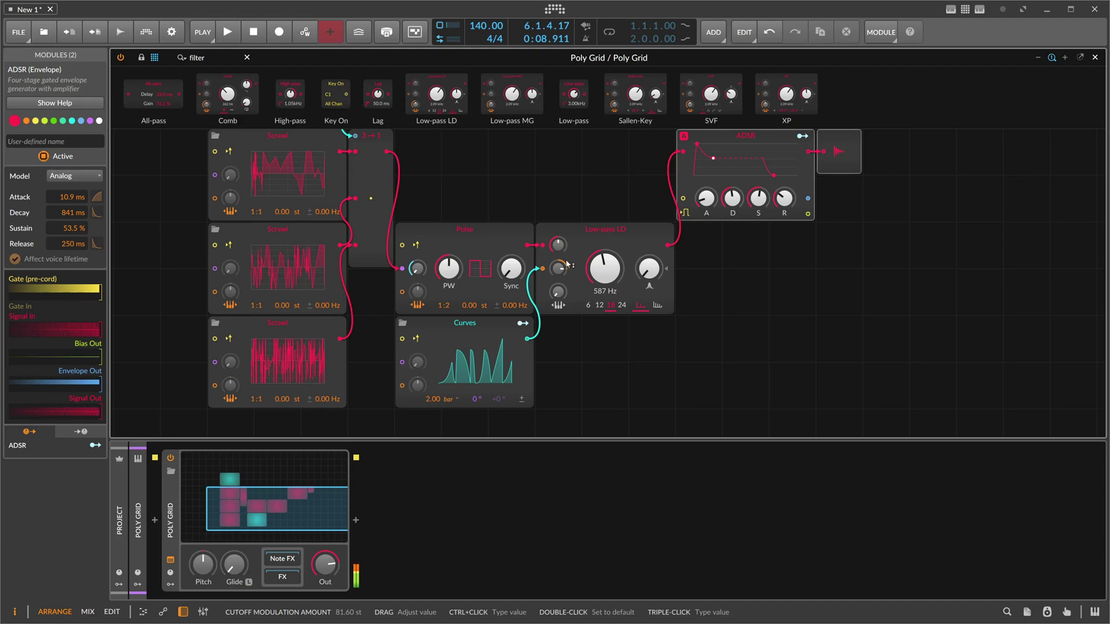
pyautogui.scroll(2, 741, 225)
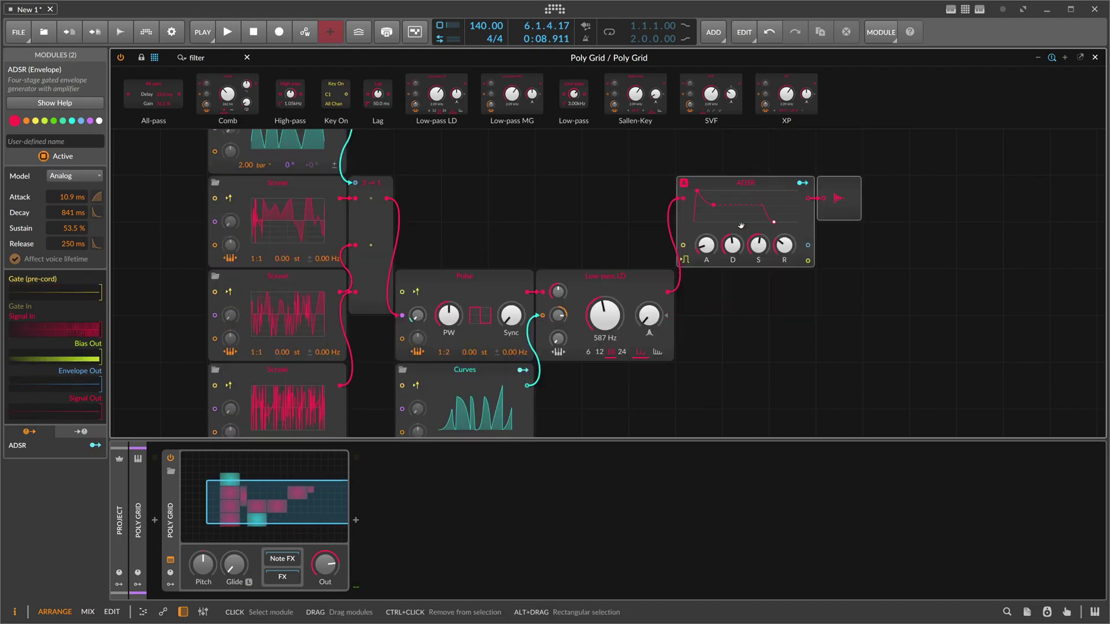
pyautogui.scroll(-2, 477, 270)
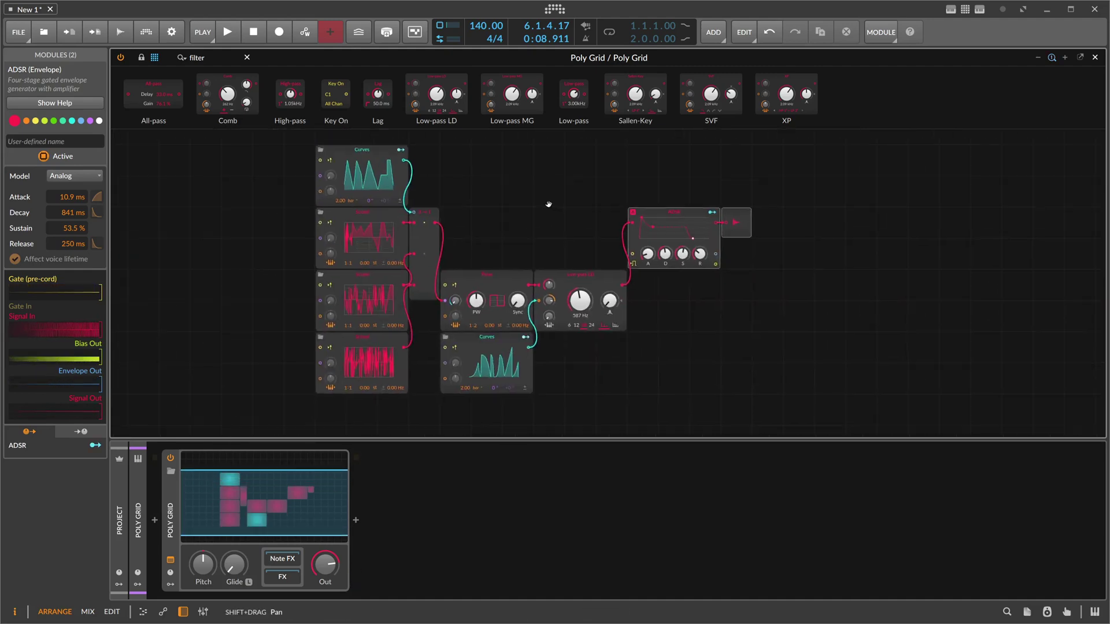
# Close the Poly Grid editor and launch Sononym.
pyautogui.click(1095, 57)
pyautogui.click(376, 173)
pyautogui.press('super')
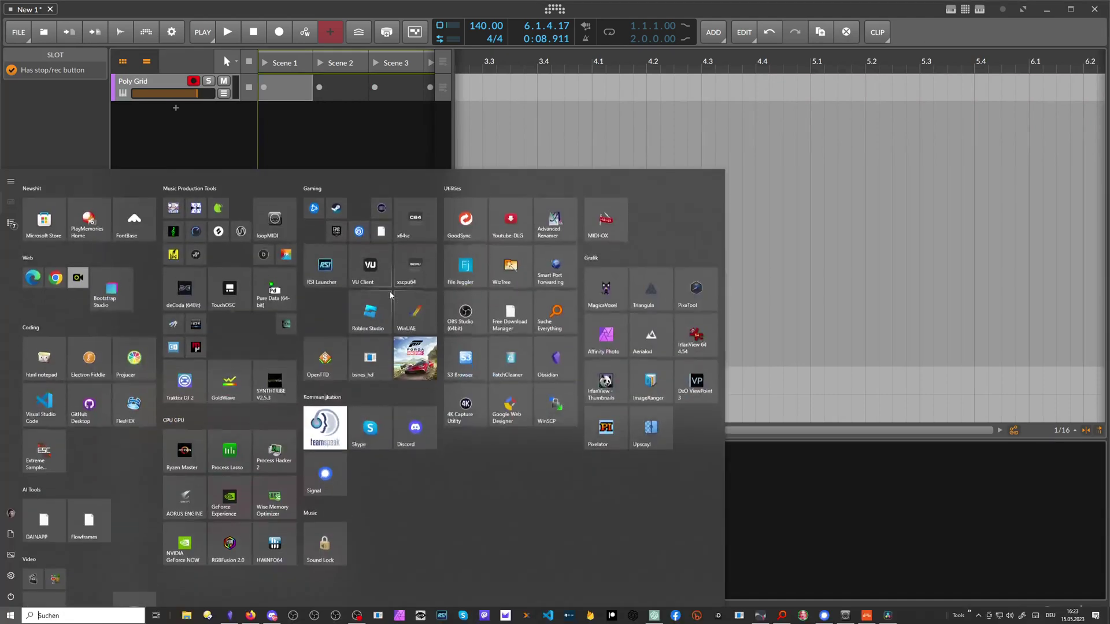
pyautogui.write('Sononym')
pyautogui.press('Return')
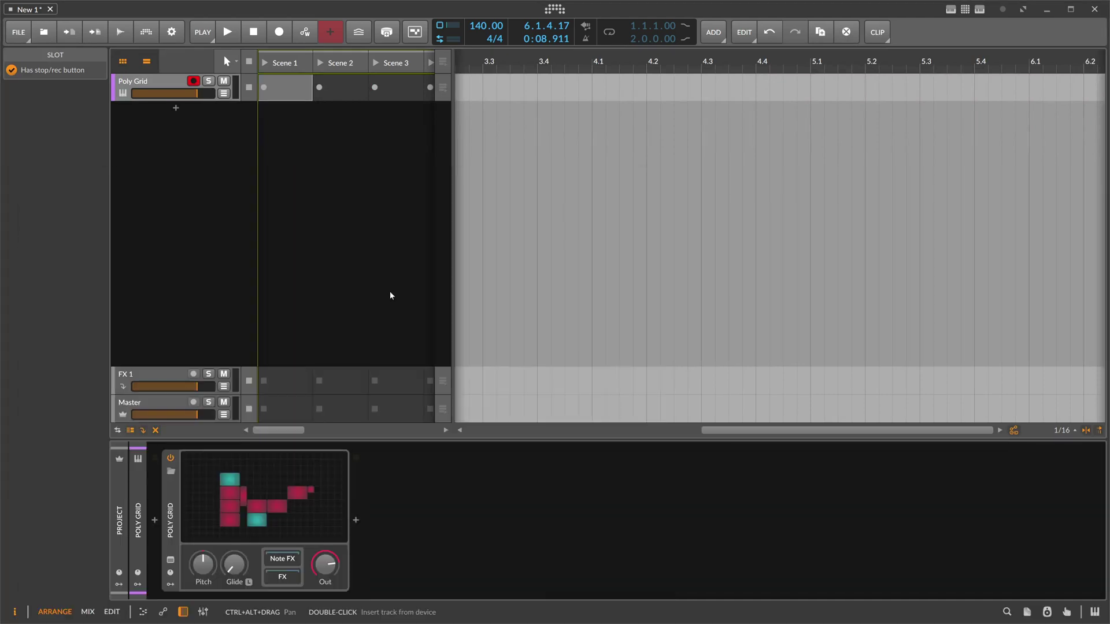
# Select the Poly Grid track and confirm the project tempo at 140.00 BPM.
pyautogui.click(183, 85)
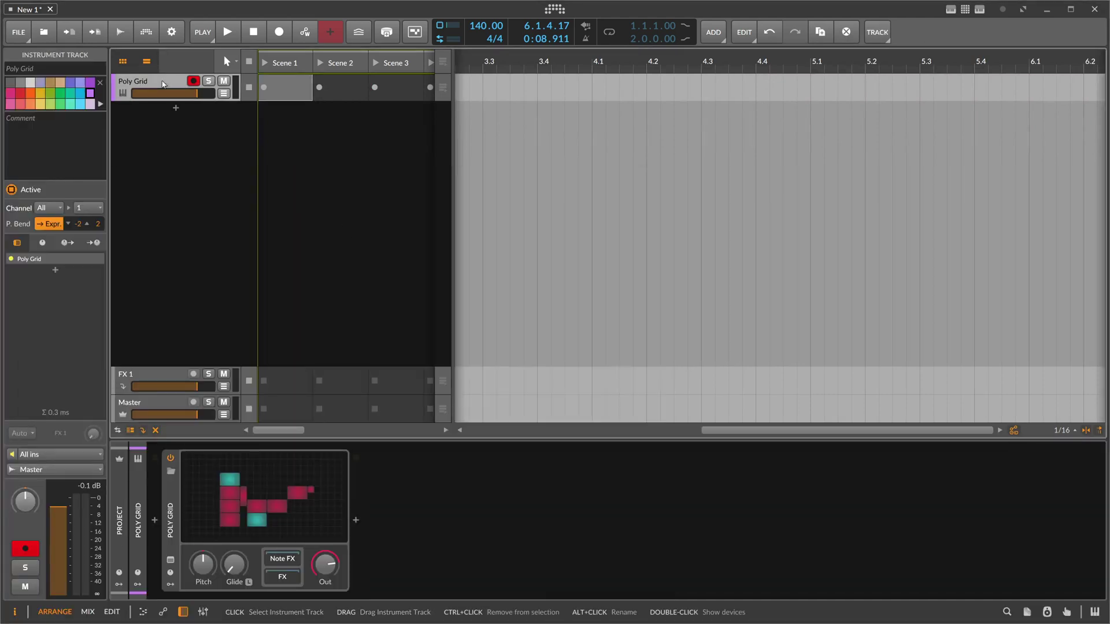
pyautogui.doubleClick(484, 25)
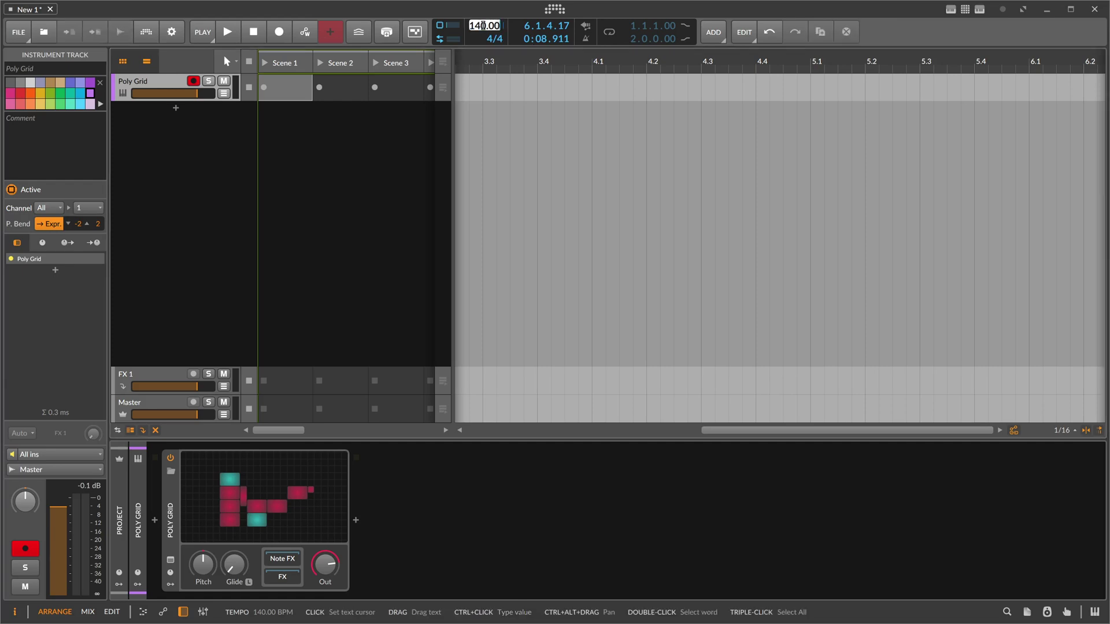
pyautogui.press('Return')
# Enlarge the interface scale and reopen the Poly Grid patch to view the whole module chain.
pyautogui.click(177, 80)
pyautogui.hotkey('ctrl', '+')
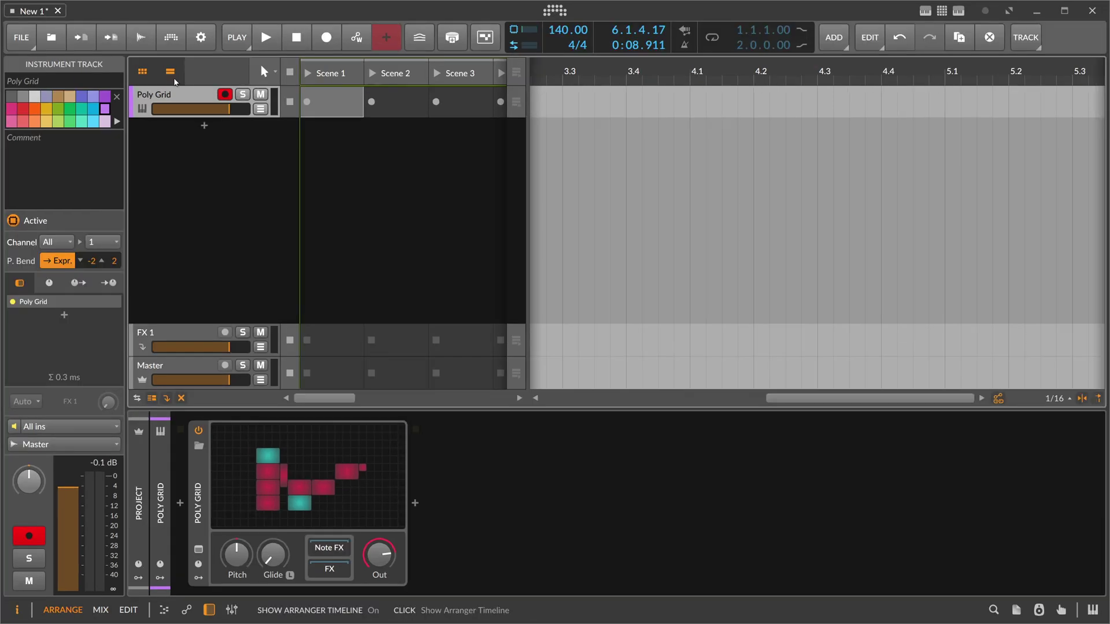
pyautogui.doubleClick(317, 449)
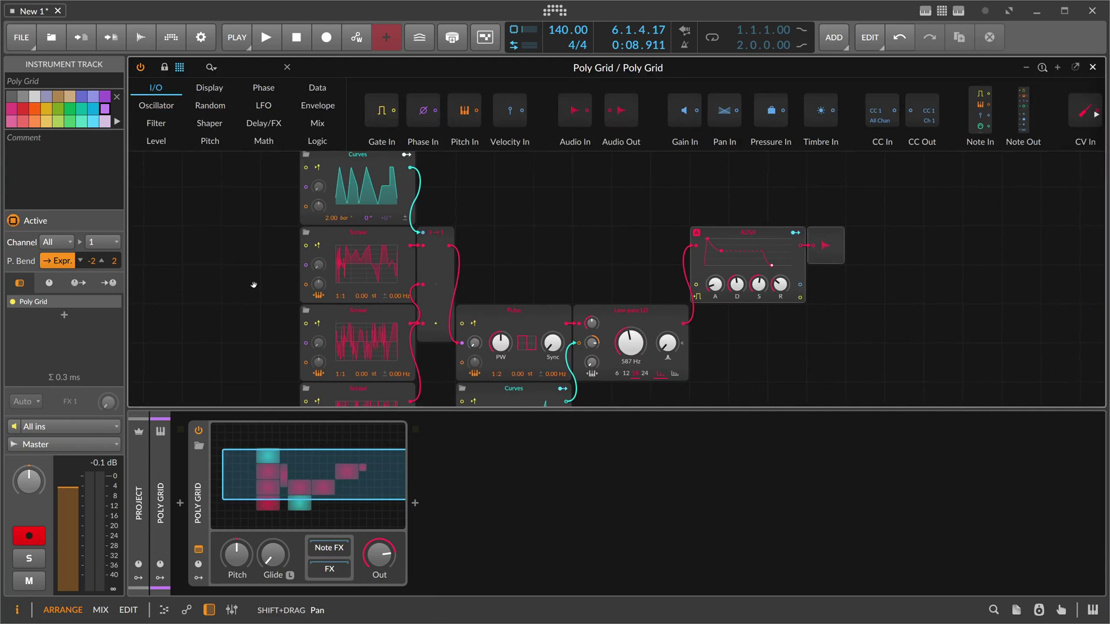
pyautogui.scroll(-2, 235, 255)
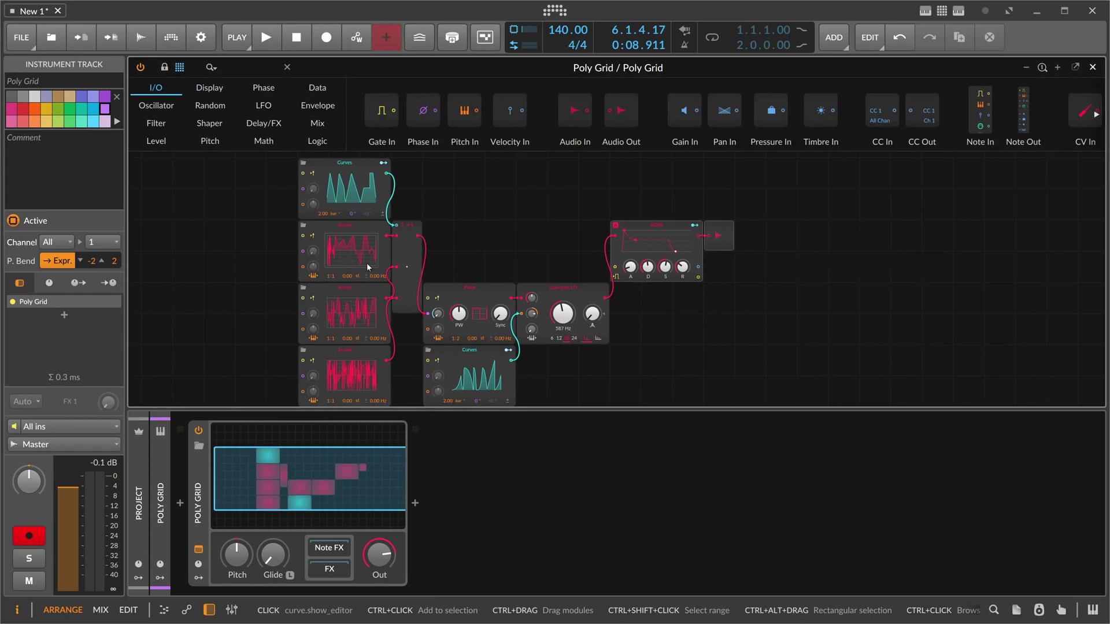
# Switch to Sononym and search the SampleCollections library for "140 drum".
pyautogui.hotkey('alt', 'Tab')
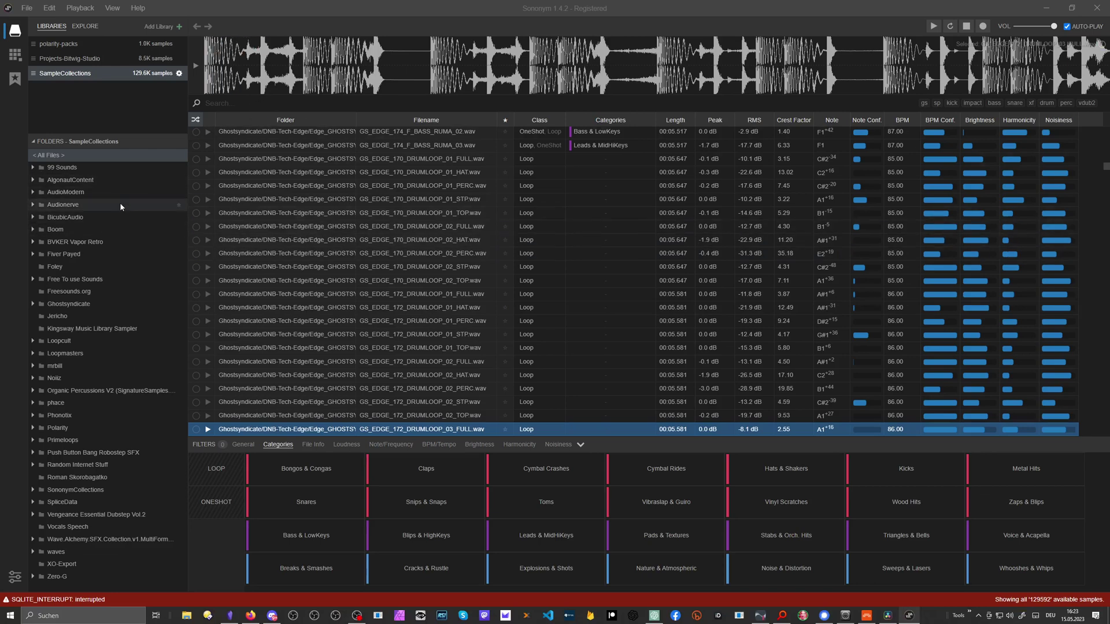
pyautogui.click(255, 104)
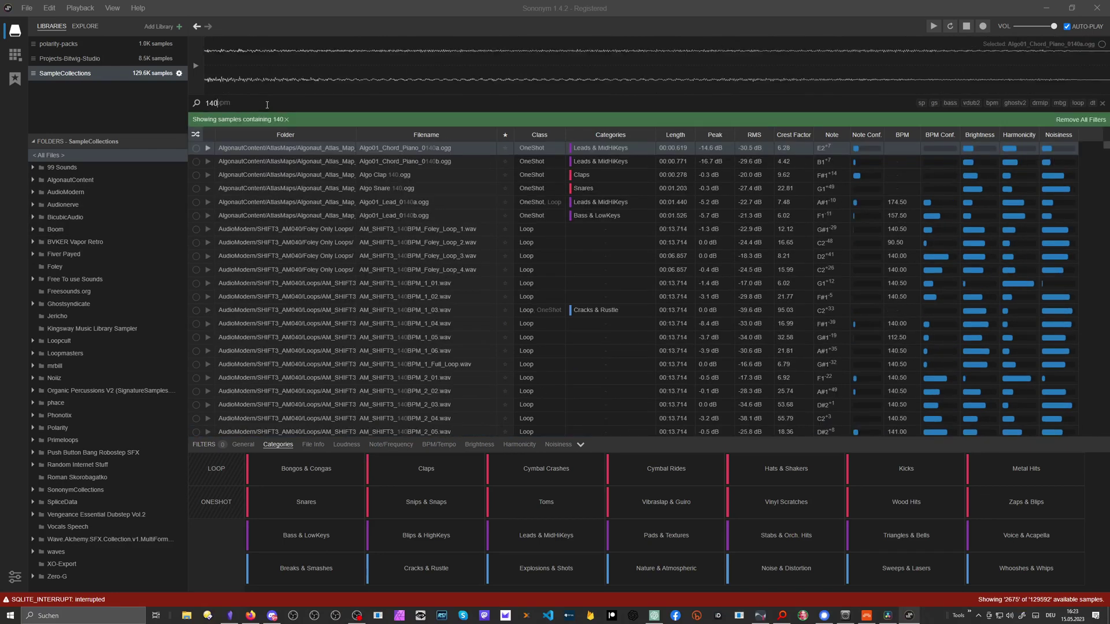
pyautogui.scroll(-2, 395, 285)
pyautogui.scroll(1, 395, 285)
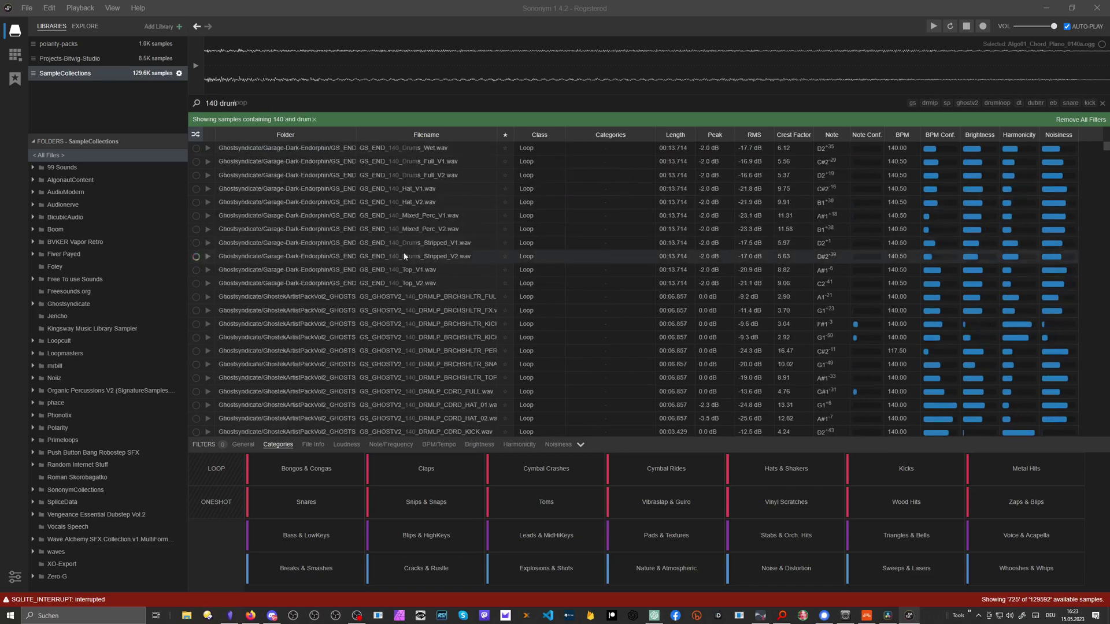
# Audition the GS_END_140 loops, comparing the Mixed_Perc, Drums_Stripped and Drums_Full versions.
pyautogui.click(402, 242)
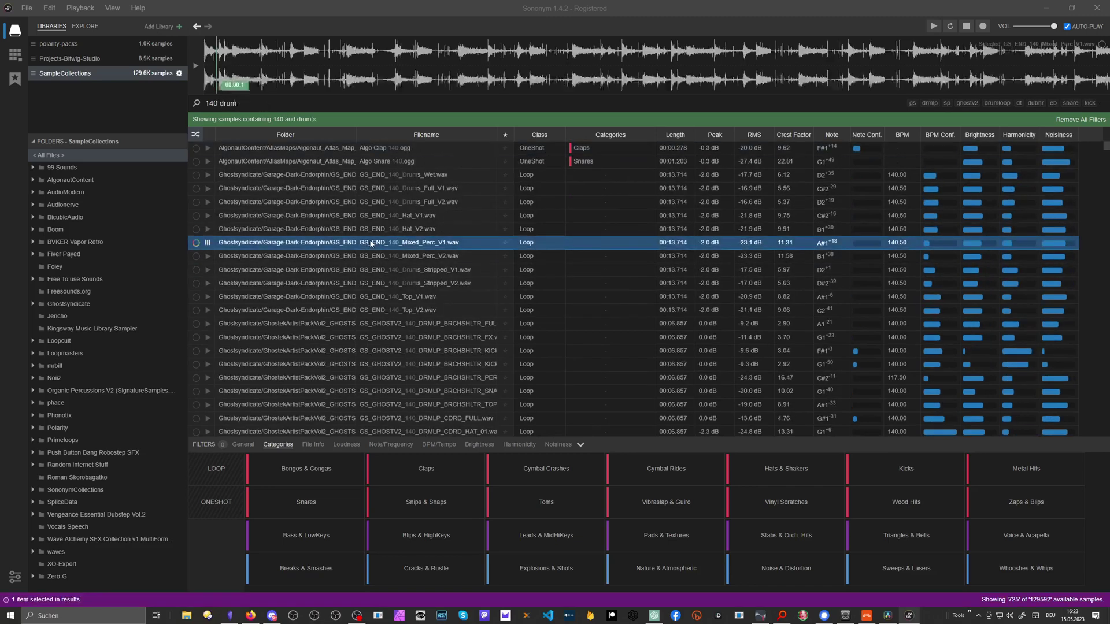
pyautogui.click(379, 256)
pyautogui.click(383, 270)
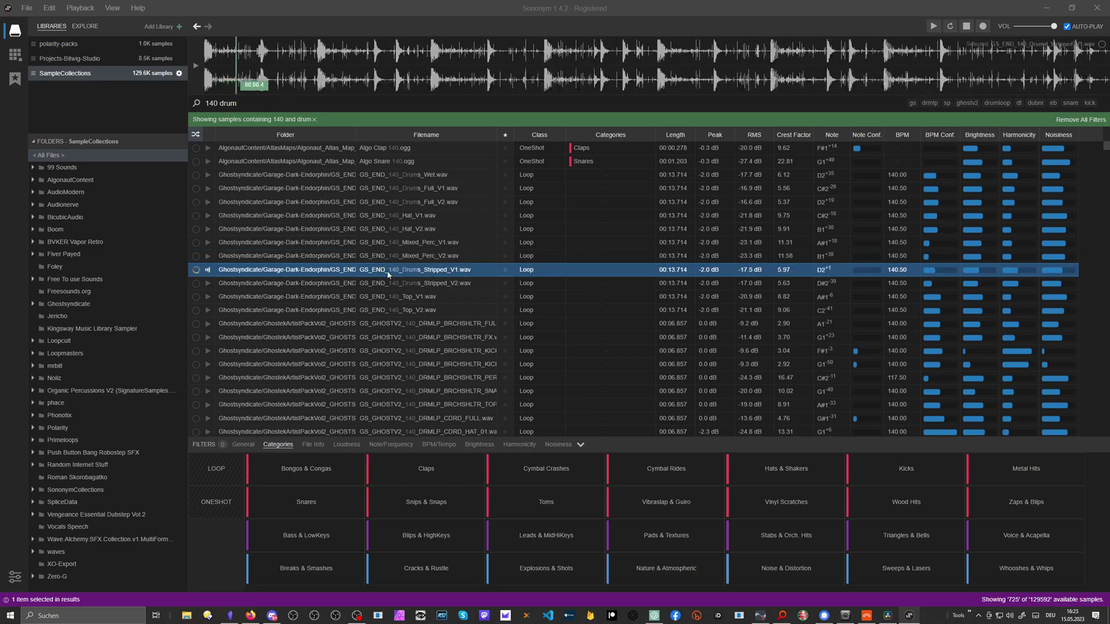
pyautogui.click(408, 203)
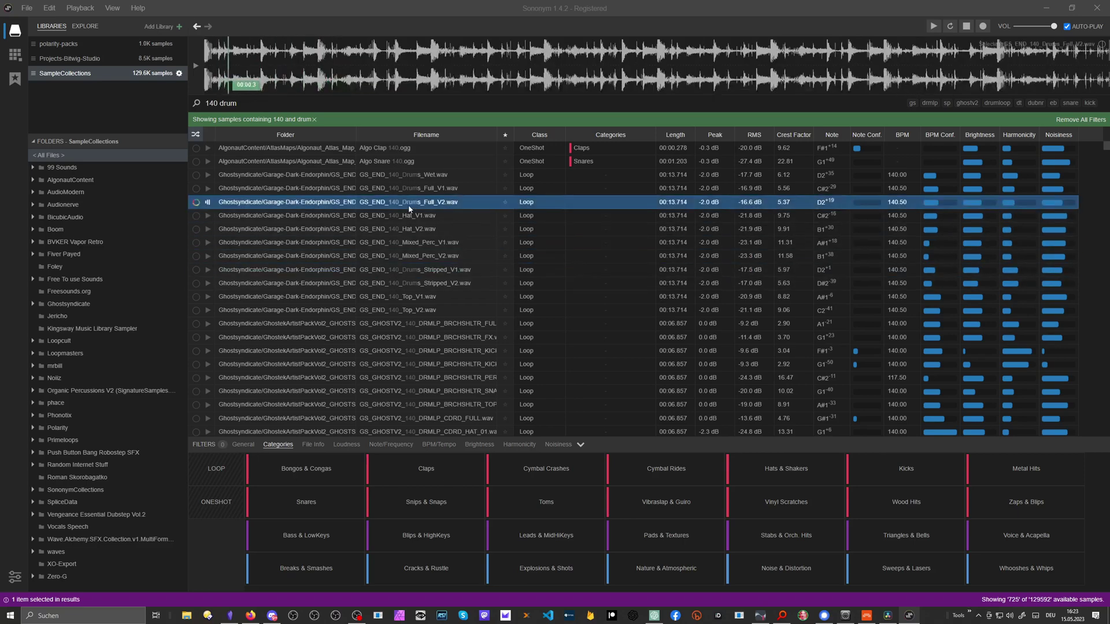
pyautogui.click(407, 189)
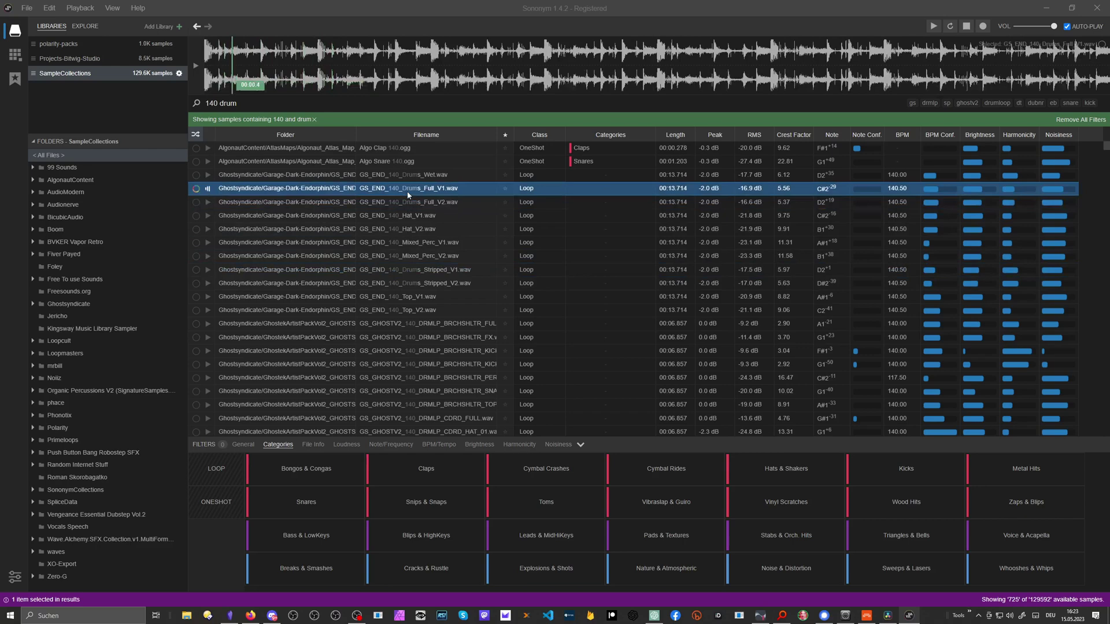
# Find the GS_GHOSTV2_140_DRMLP_KRJS_FULL loop in the search results and place it in Bitwig's Scene 1 on a new audio track.
pyautogui.scroll(-5, 433, 284)
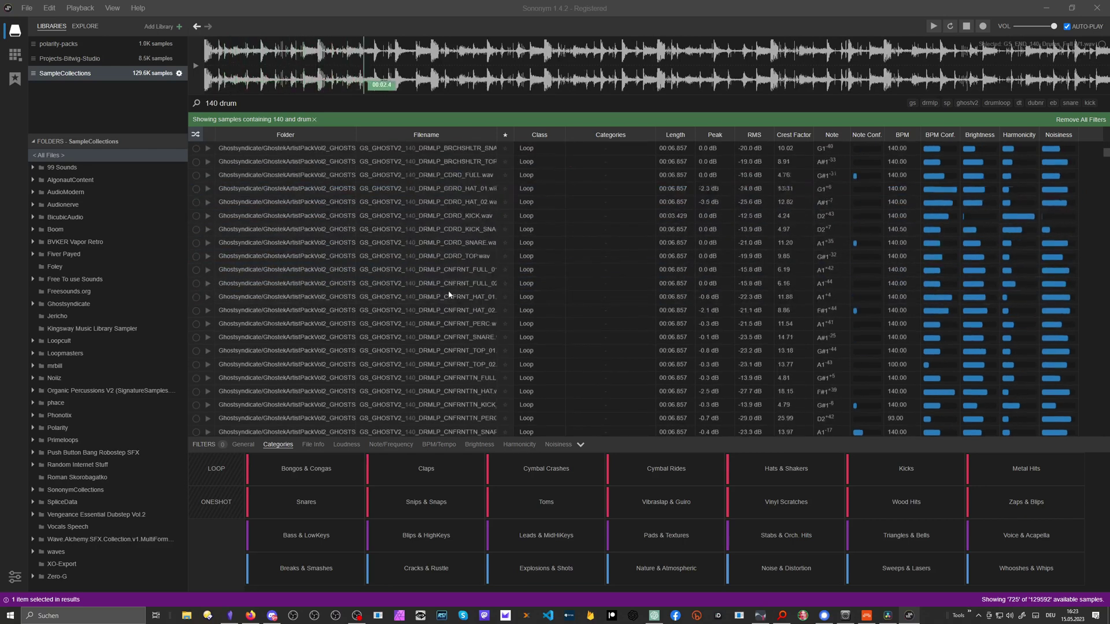
pyautogui.scroll(-7, 431, 284)
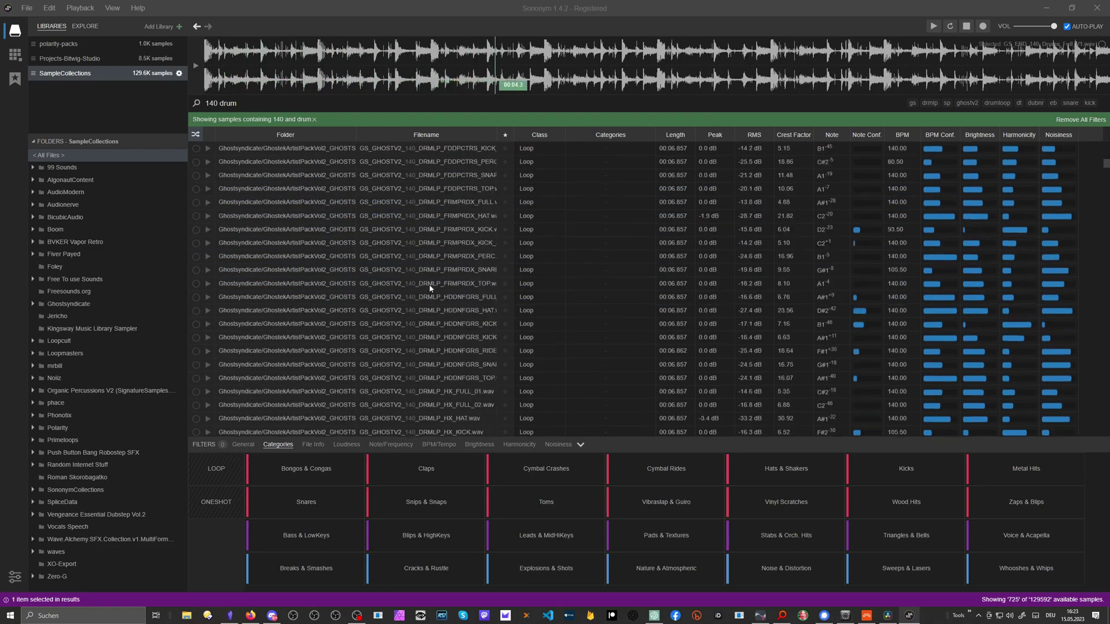
pyautogui.scroll(-1, 487, 299)
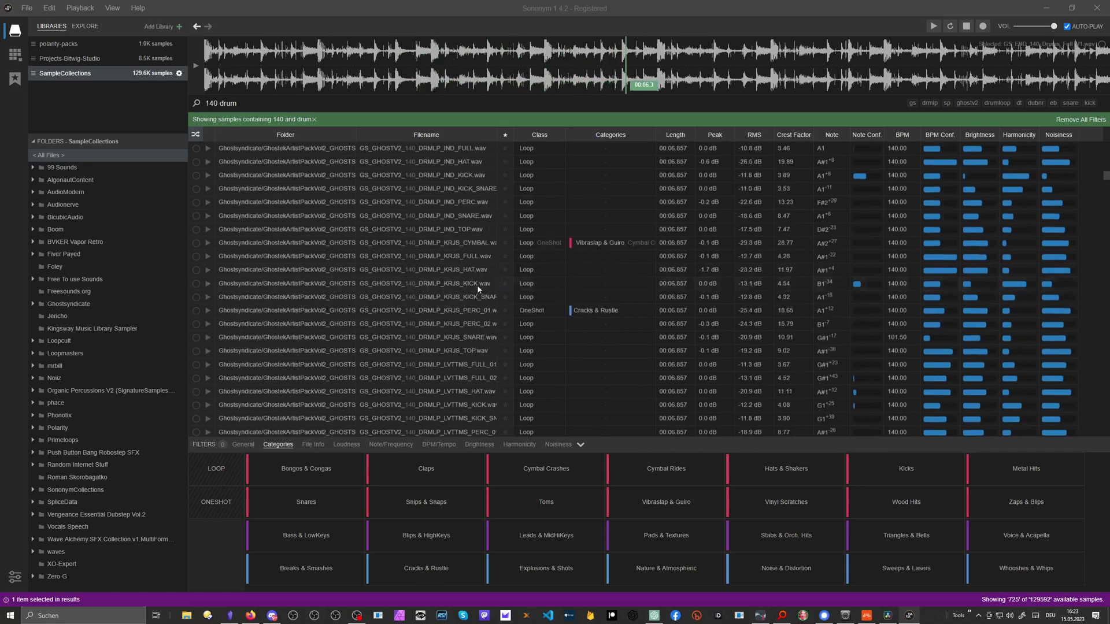
pyautogui.click(470, 256)
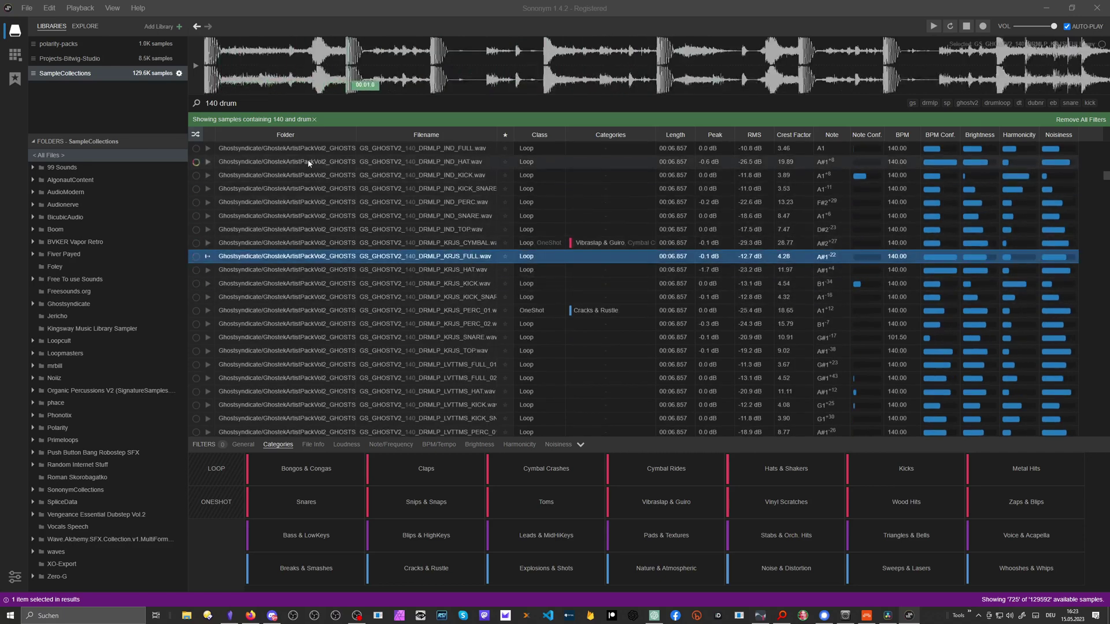
pyautogui.moveTo(435, 256); pyautogui.dragTo(439, 255)
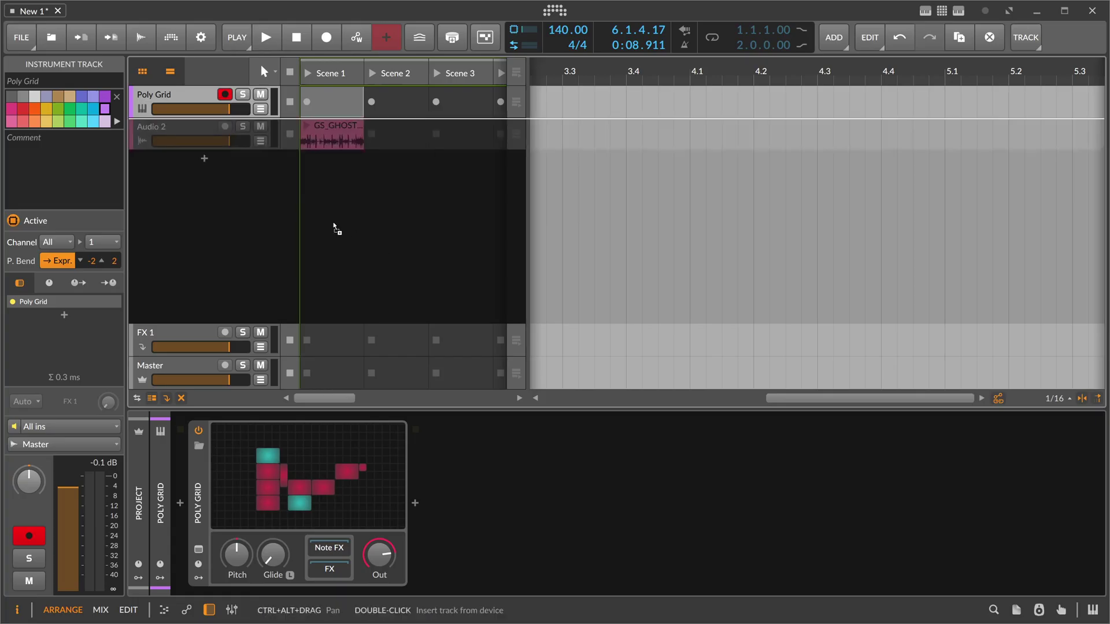
pyautogui.moveTo(334, 225); pyautogui.dragTo(322, 140)
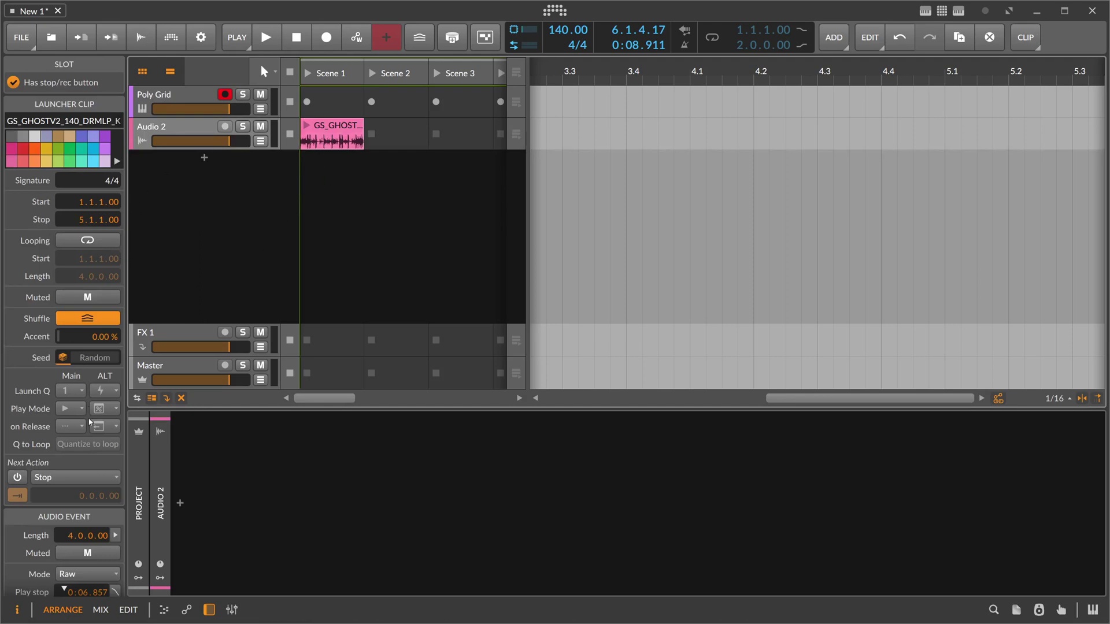
# Set the drum clip's stretch mode to Slice, enable its looping, and launch it briefly to test playback.
pyautogui.scroll(-3, 89, 342)
pyautogui.click(88, 465)
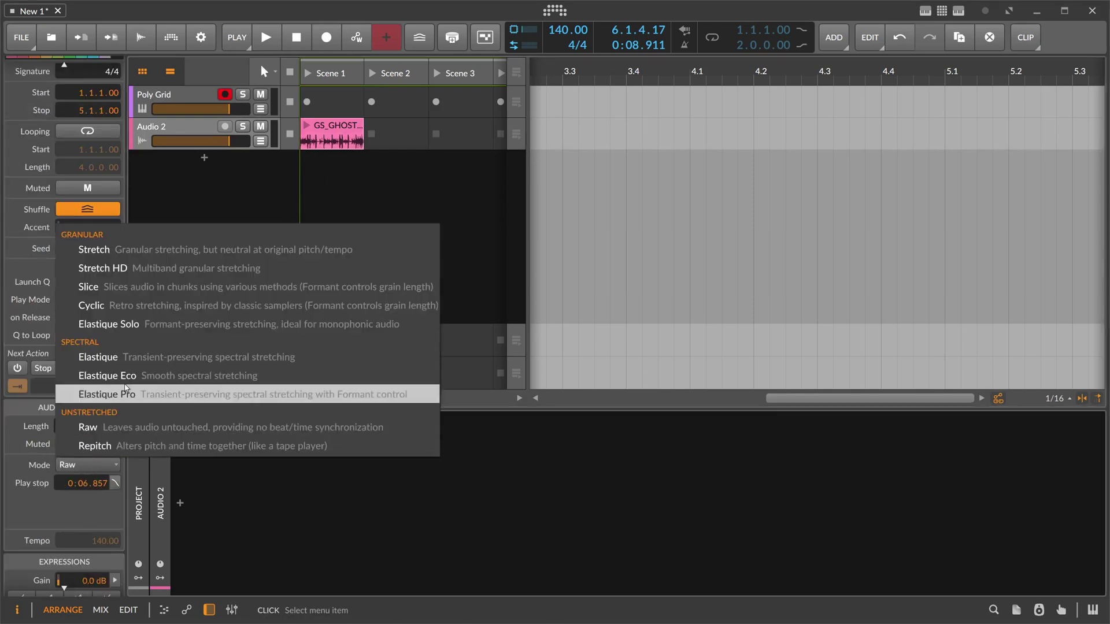
pyautogui.click(128, 294)
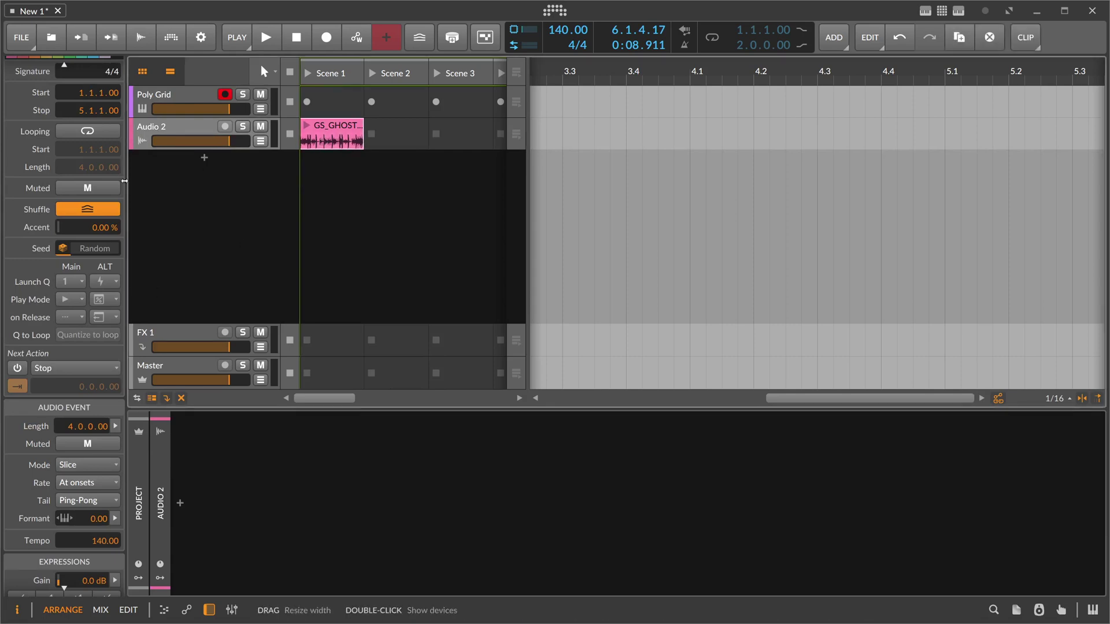
pyautogui.click(96, 136)
pyautogui.click(306, 125)
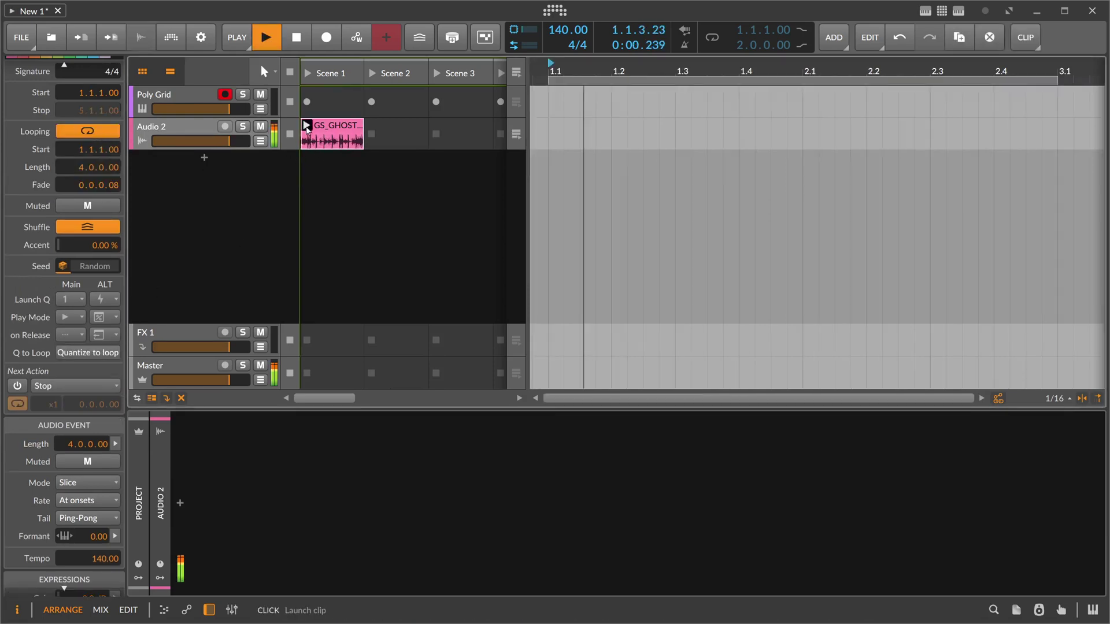
pyautogui.press('space')
# Create a Scene 1 clip on the Poly Grid track containing one D#1 note that fills the whole bar.
pyautogui.doubleClick(326, 107)
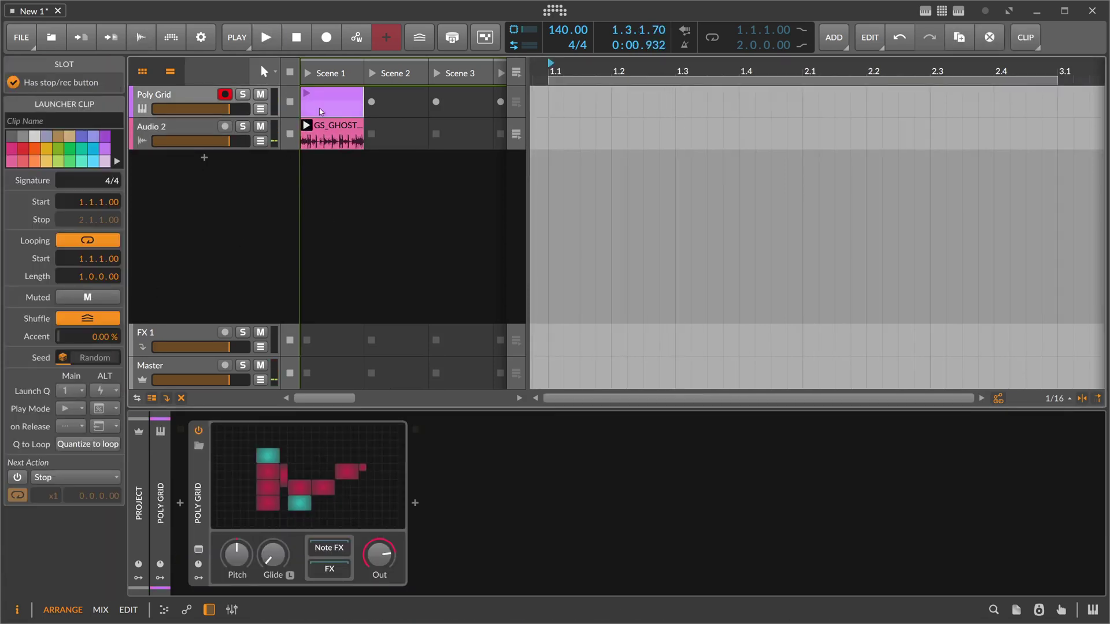
pyautogui.doubleClick(319, 112)
pyautogui.moveTo(322, 409); pyautogui.dragTo(307, 246)
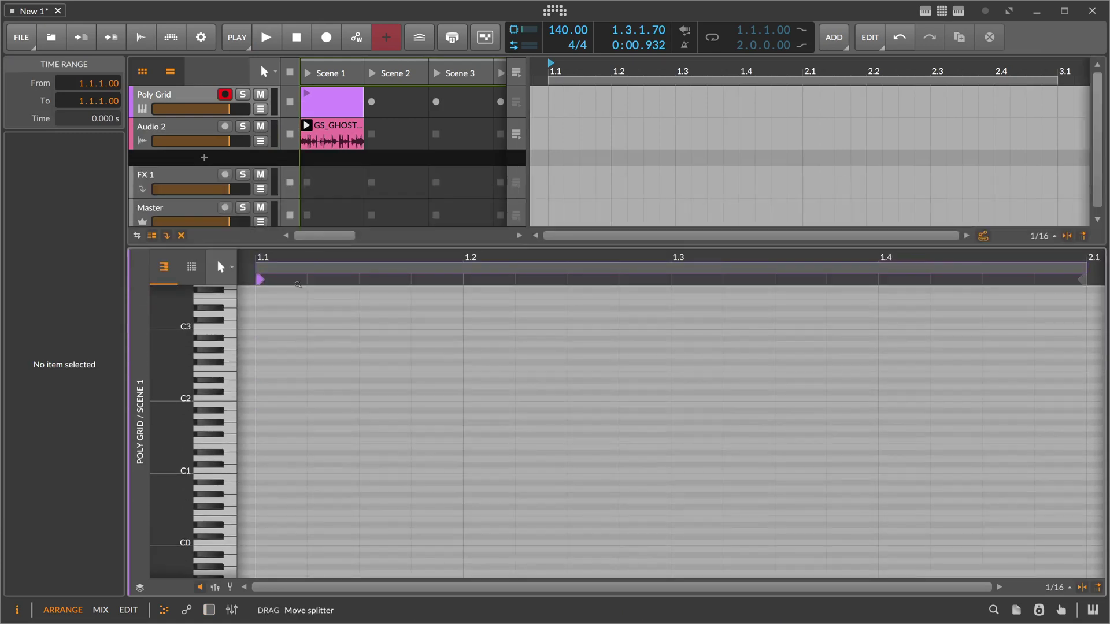
pyautogui.doubleClick(263, 381)
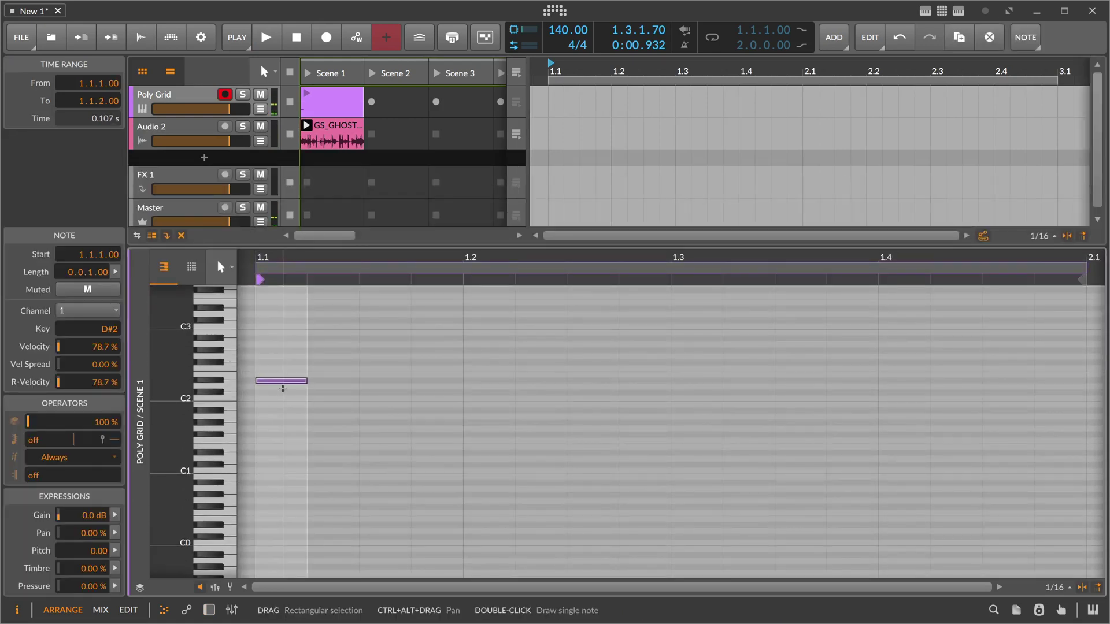
pyautogui.hotkey('shift', 'Down')
pyautogui.moveTo(305, 453); pyautogui.dragTo(1079, 463)
# Scale the Poly Grid clip to 200% so it spans two bars, and launch it with the drums.
pyautogui.rightClick(349, 92)
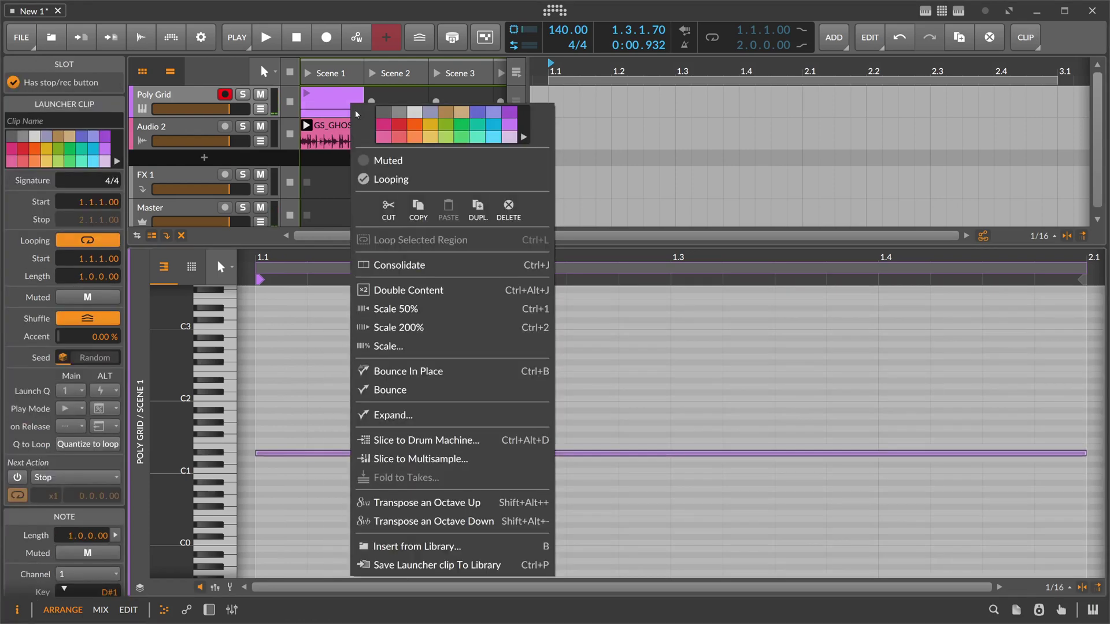
pyautogui.click(408, 322)
pyautogui.moveTo(411, 257); pyautogui.dragTo(397, 196)
pyautogui.click(307, 93)
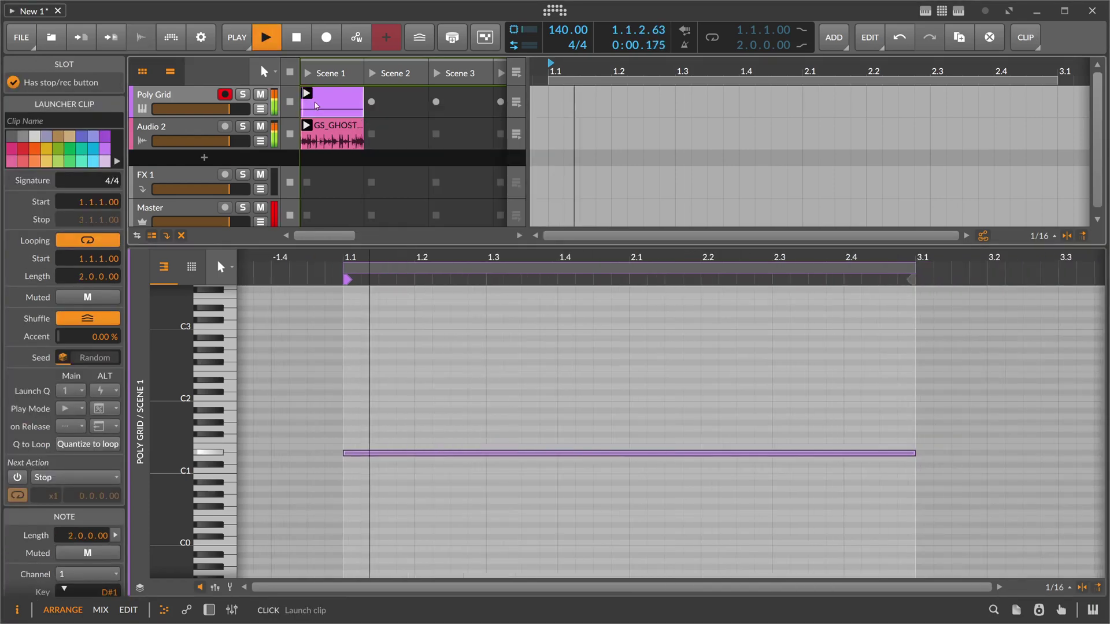
# Lower the Poly Grid device's output level while both clips play, and stop playback.
pyautogui.doubleClick(217, 99)
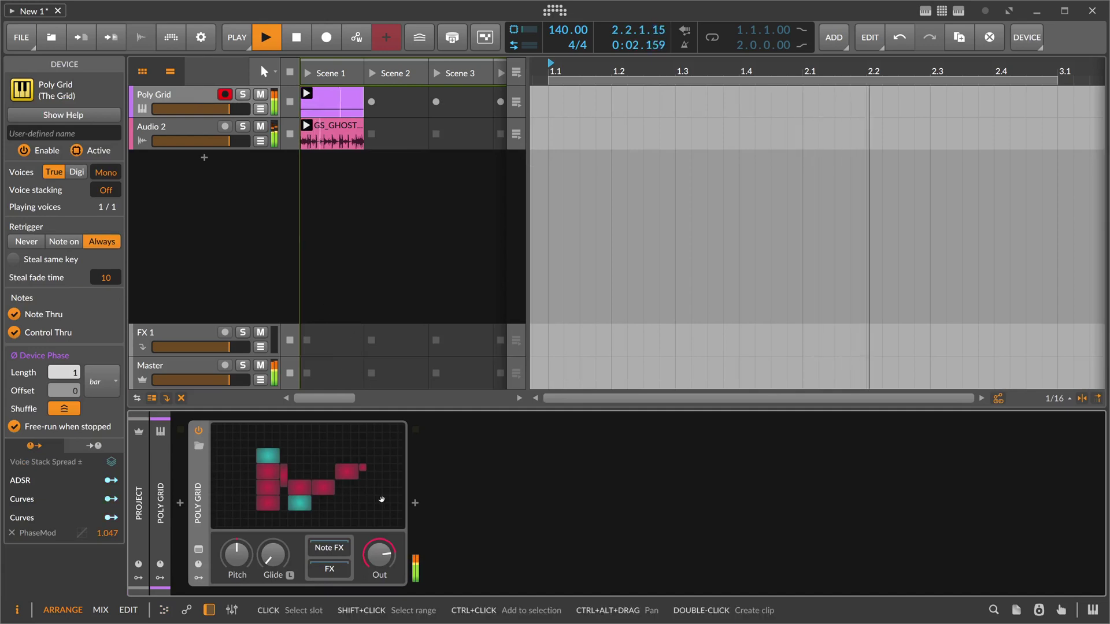
pyautogui.moveTo(379, 553); pyautogui.dragTo(379, 578)
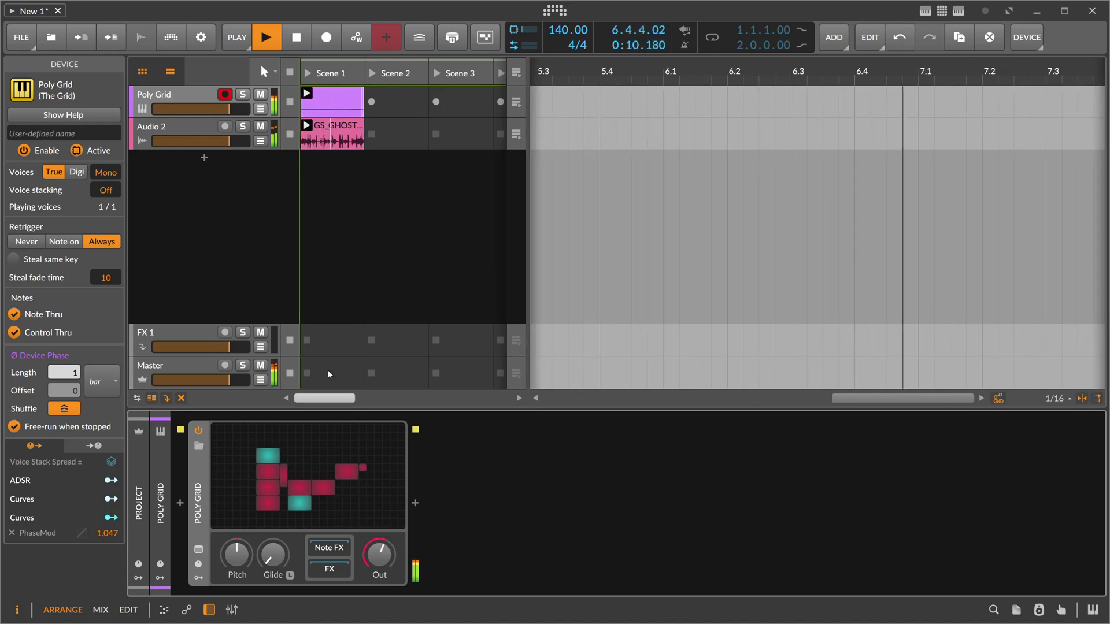
pyautogui.press('space')
# Add the Crossover dpMeter TP 0 Clip preset to the Audio 2 track and start playback.
pyautogui.click(204, 142)
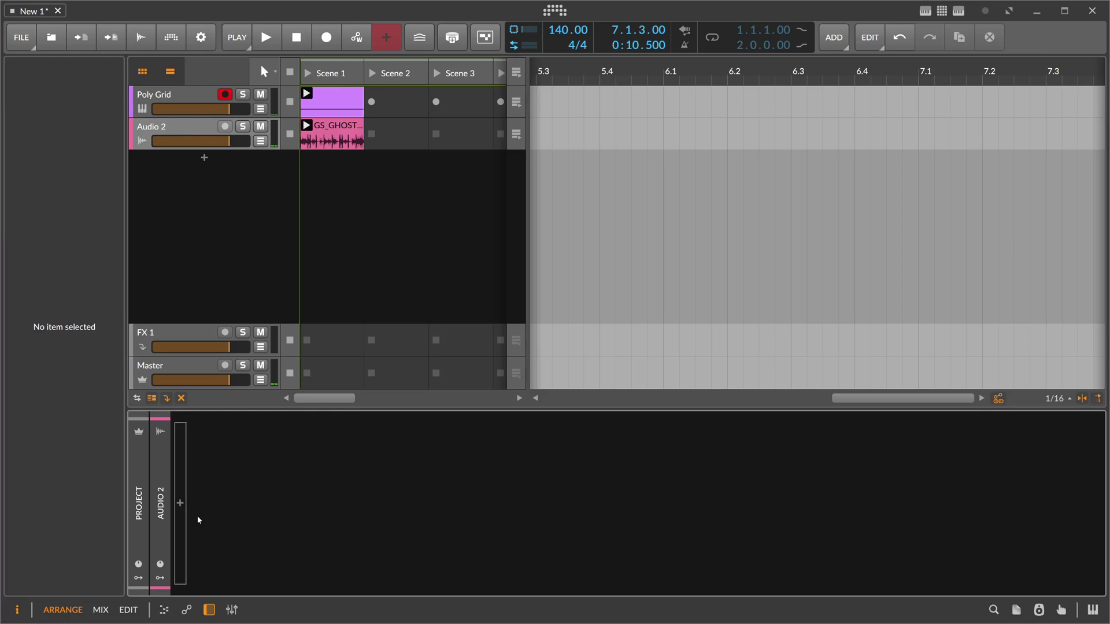
pyautogui.click(179, 502)
pyautogui.write('cross')
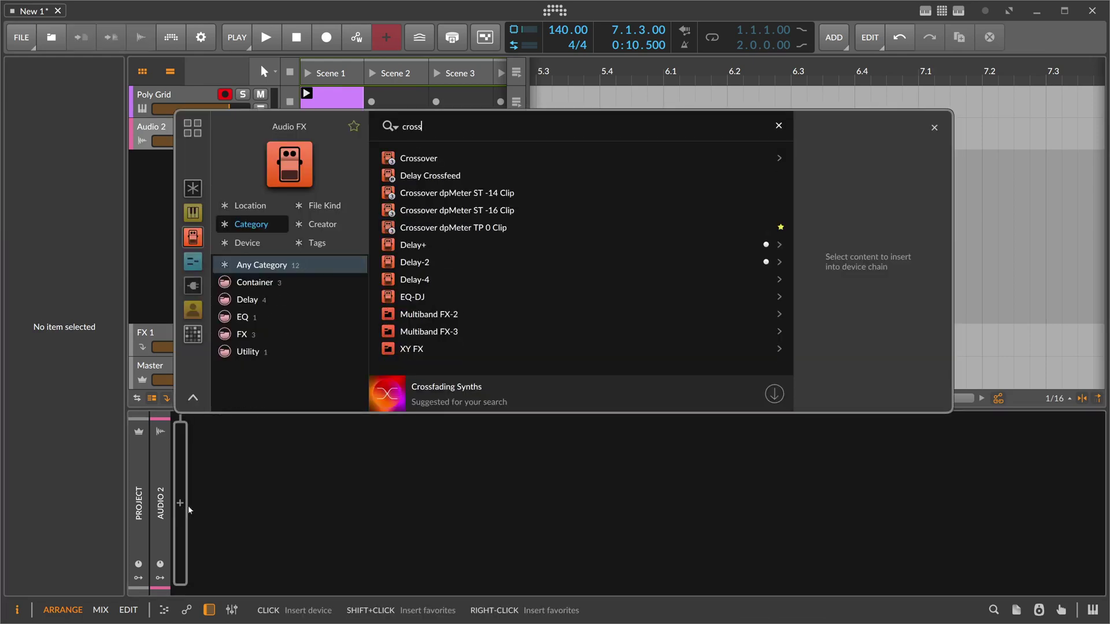
pyautogui.click(488, 223)
pyautogui.doubleClick(489, 225)
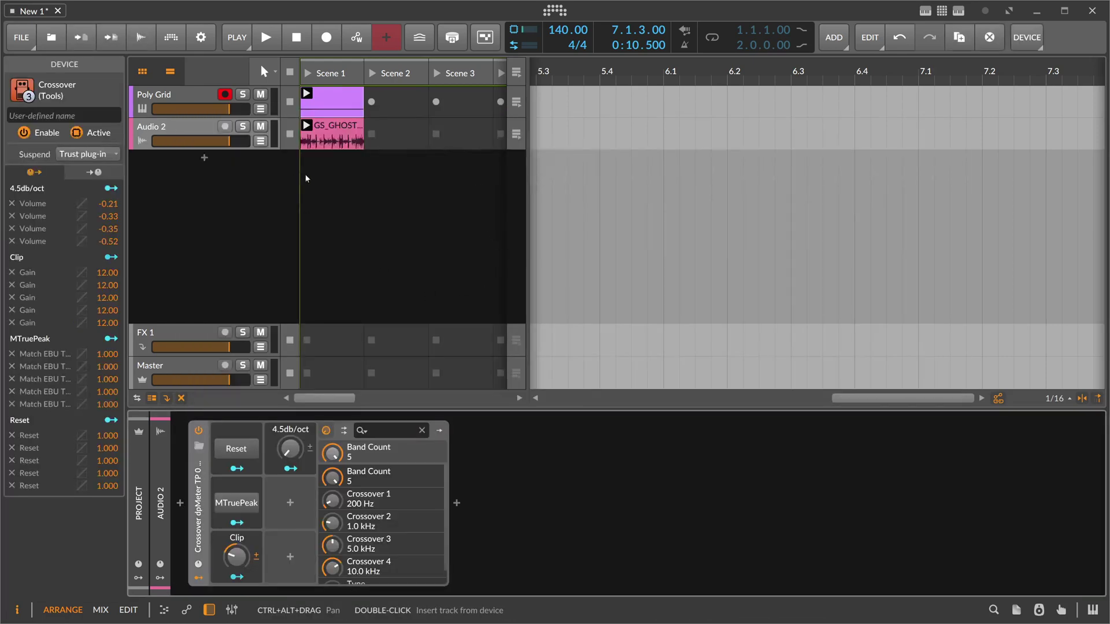
pyautogui.click(330, 139)
pyautogui.press('space')
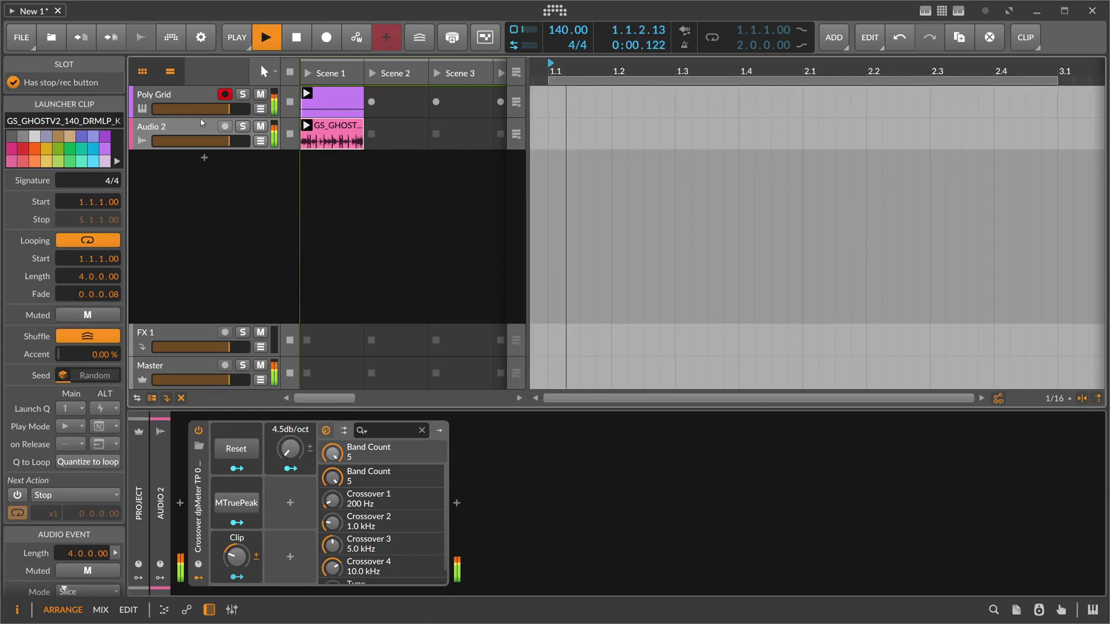
# Insert a Peak Limiter in the FX chain of the Poly Grid device.
pyautogui.click(201, 111)
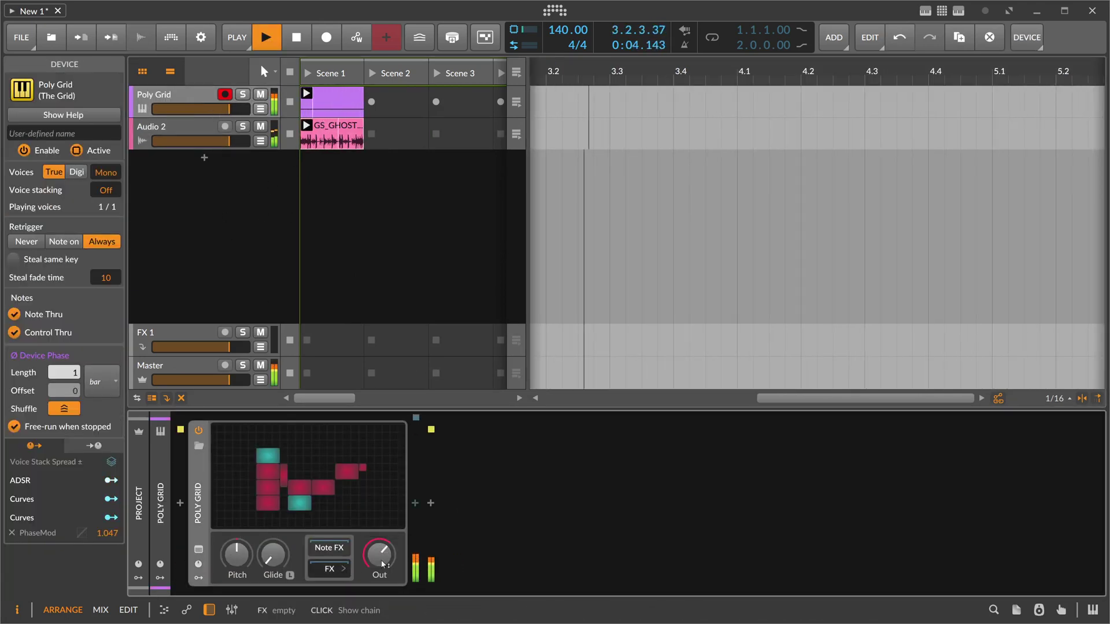
pyautogui.click(415, 503)
pyautogui.write('peak')
pyautogui.press('Down')
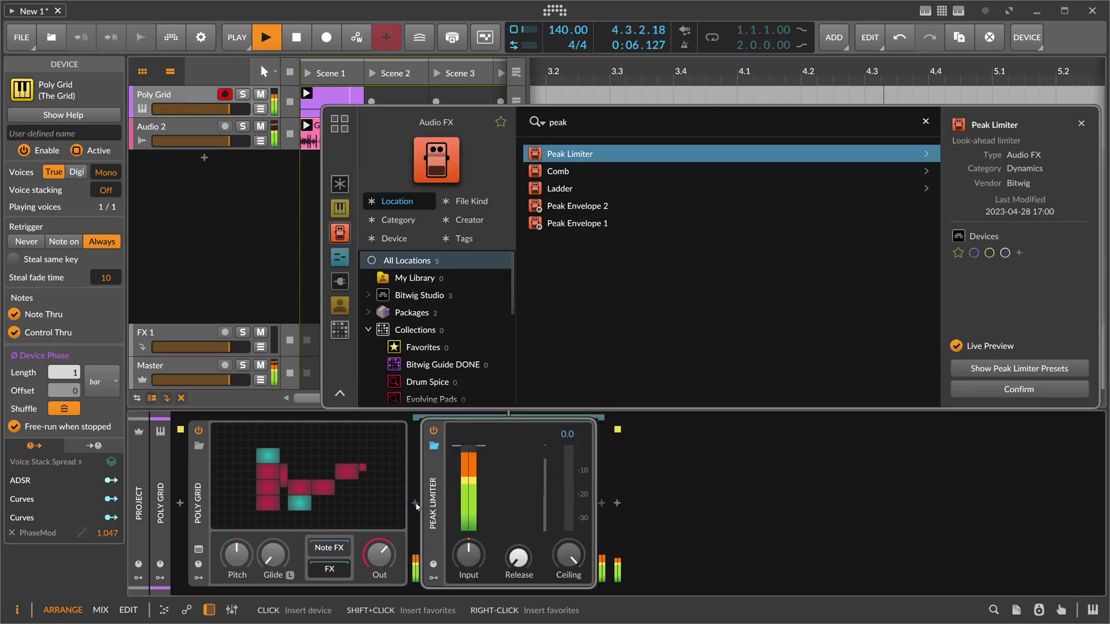
pyautogui.press('Return')
# Insert a Multiband FX-2 container before the Peak Limiter in the Poly Grid FX chain.
pyautogui.click(416, 503)
pyautogui.write('-2')
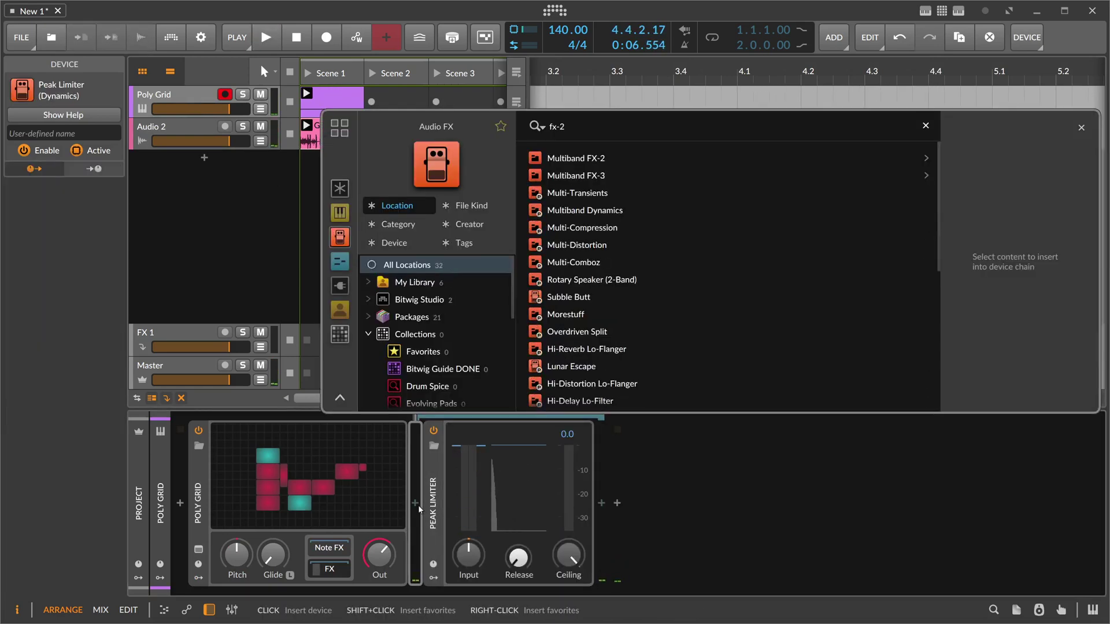
pyautogui.press('Down')
pyautogui.press('Return')
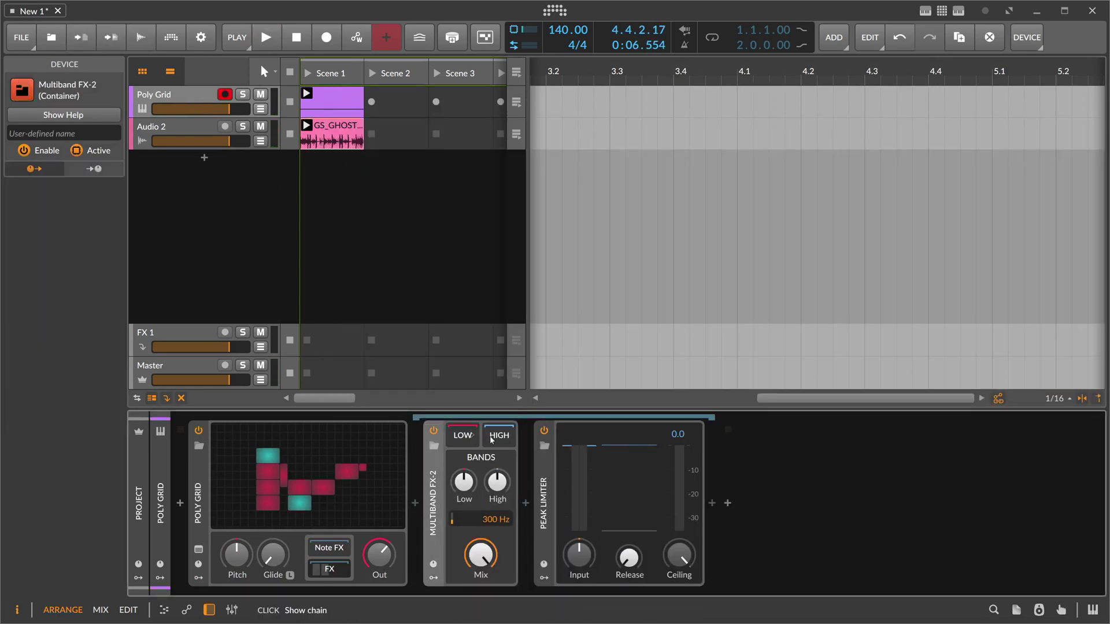
# Try an EQ-2 in the Multiband FX-2's high band with a low cut at 867 Hz, auditioning it during playback.
pyautogui.click(525, 503)
pyautogui.write('eq')
pyautogui.click(557, 171)
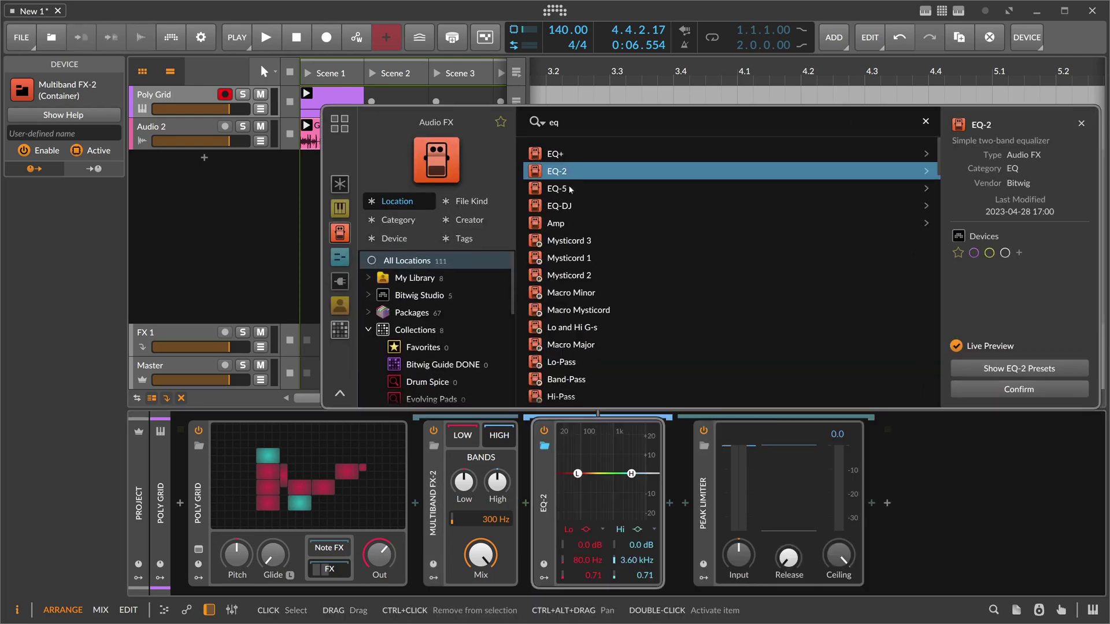
pyautogui.click(586, 529)
pyautogui.click(591, 561)
pyautogui.moveTo(590, 560); pyautogui.dragTo(590, 520)
pyautogui.moveTo(596, 474); pyautogui.dragTo(612, 474)
pyautogui.press('space')
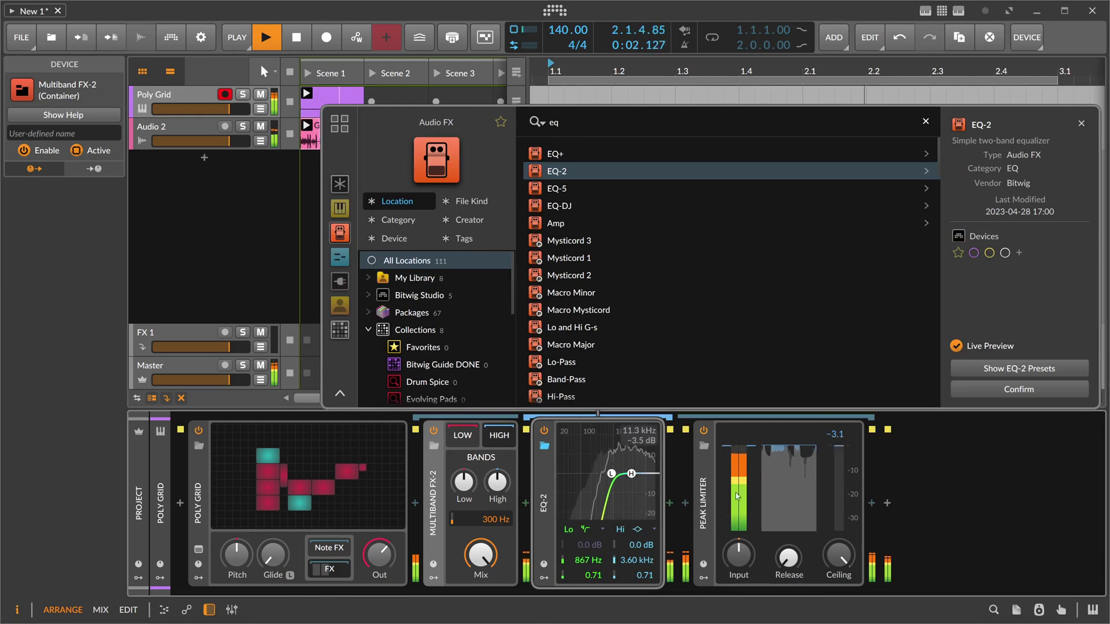
pyautogui.press('space')
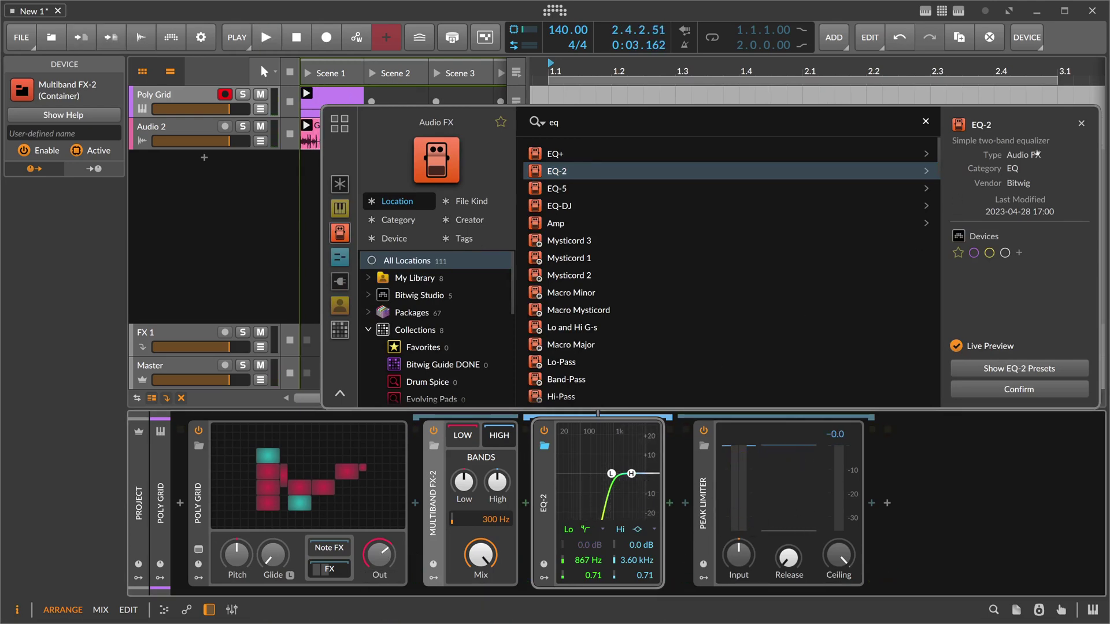
pyautogui.click(1080, 123)
# Trigger MTruePeak and raise the Clip amount in Audio 2's Crossover preset while both clips play.
pyautogui.click(208, 130)
pyautogui.press('space')
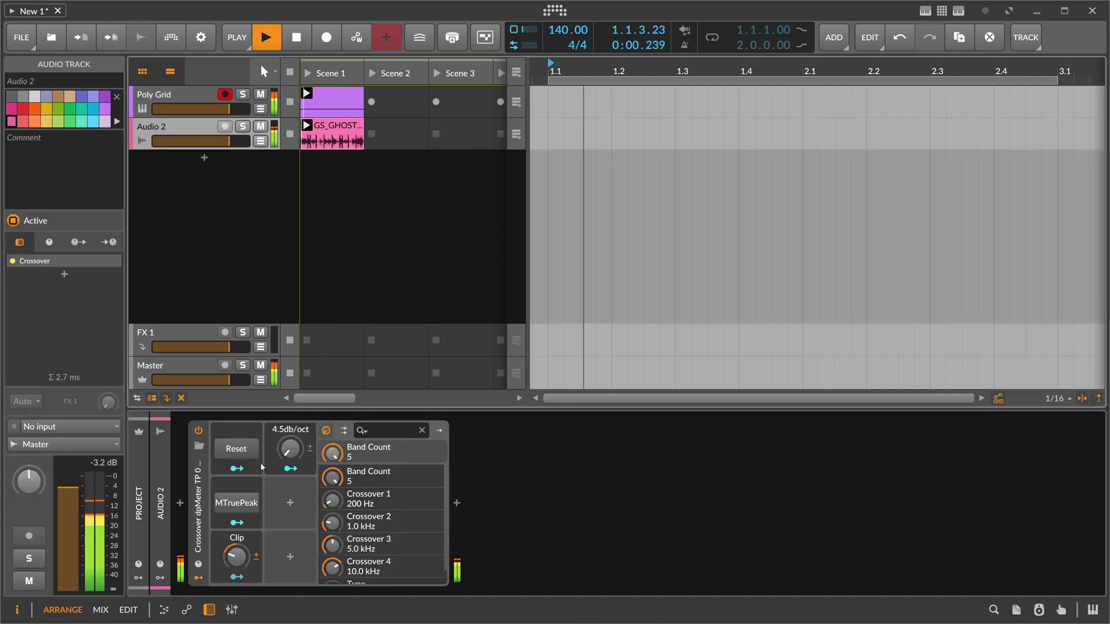
pyautogui.click(241, 502)
pyautogui.click(242, 502)
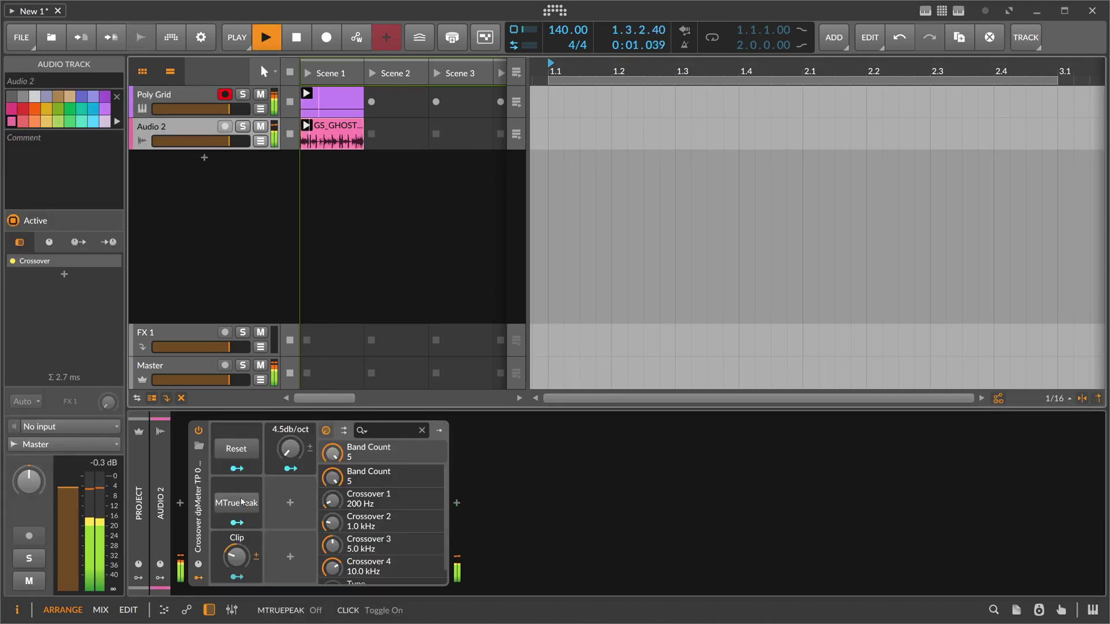
pyautogui.moveTo(238, 559); pyautogui.dragTo(239, 569)
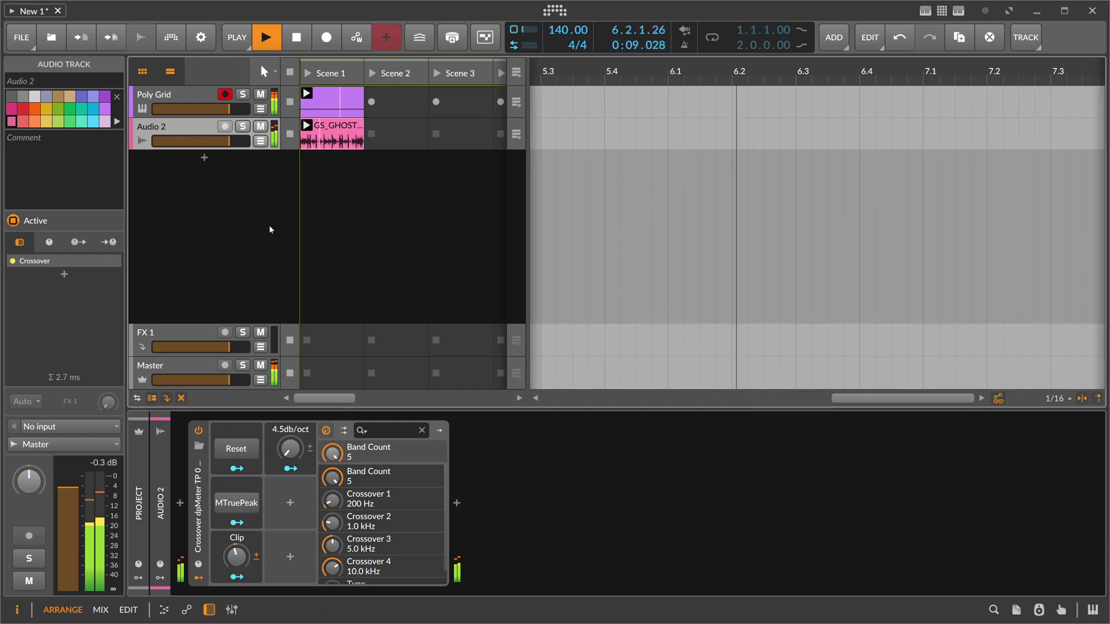
# Set the Poly Grid device's output to about -4.1 dB and select the Multiband FX-2 in its FX chain.
pyautogui.click(211, 98)
pyautogui.moveTo(379, 553); pyautogui.dragTo(379, 559)
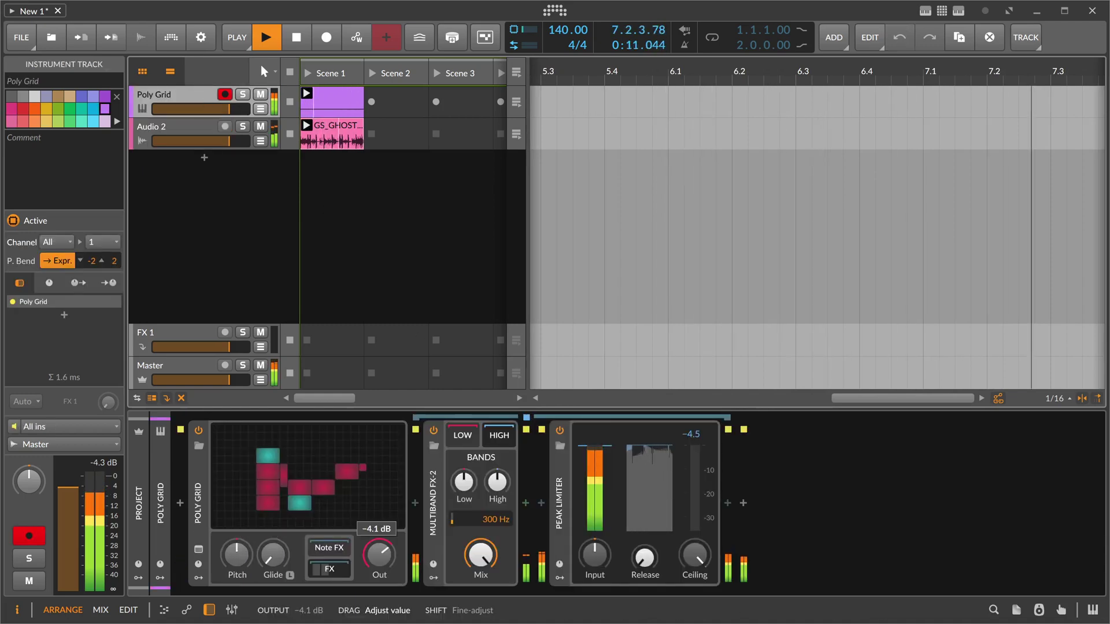
pyautogui.click(433, 502)
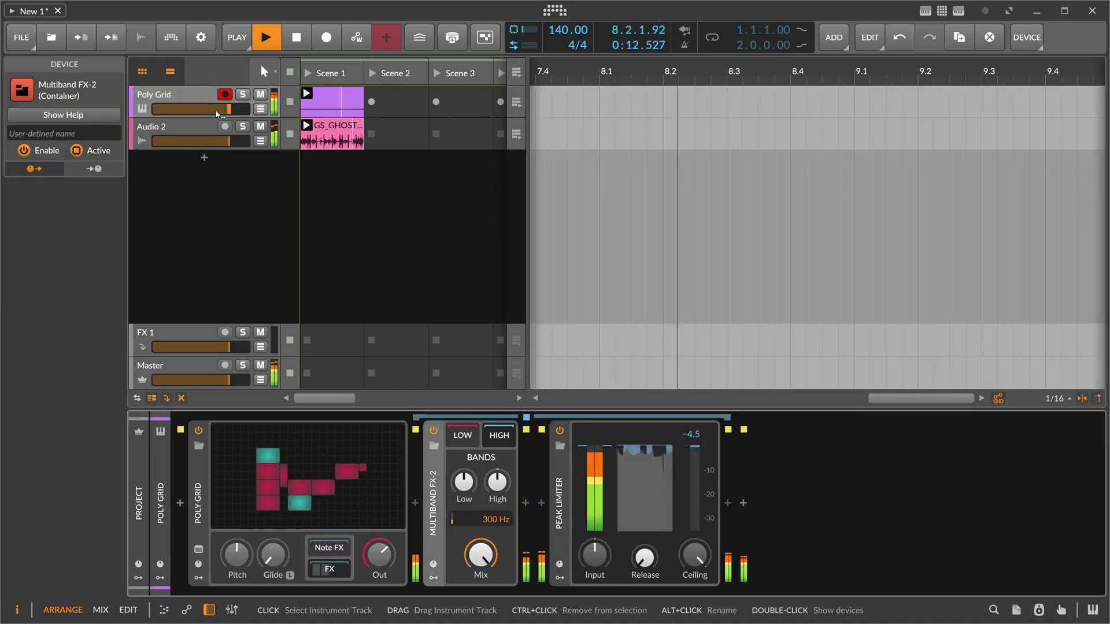
# Open the Poly Grid patch editor and raise the sustain level of its ADSR envelope.
pyautogui.click(346, 449)
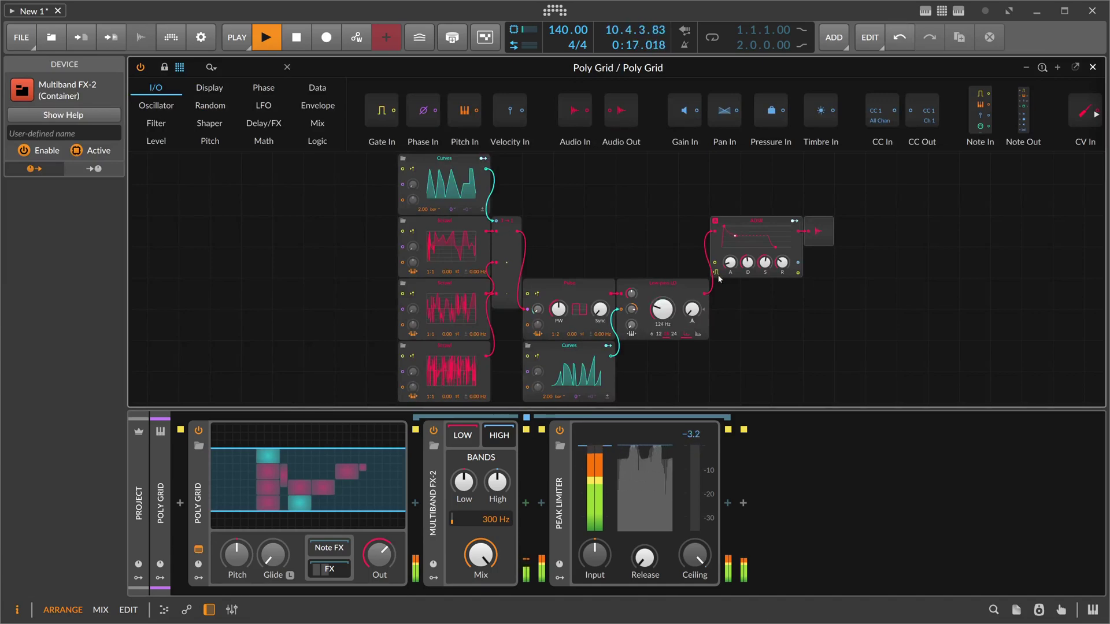
pyautogui.moveTo(730, 262)
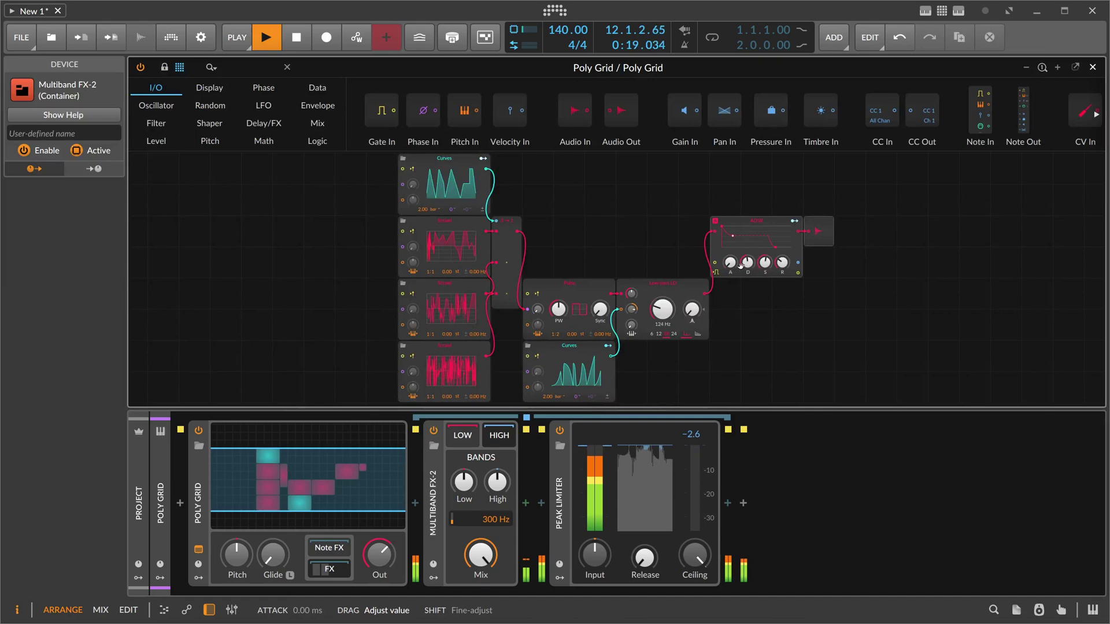
pyautogui.moveTo(764, 262); pyautogui.dragTo(730, 271)
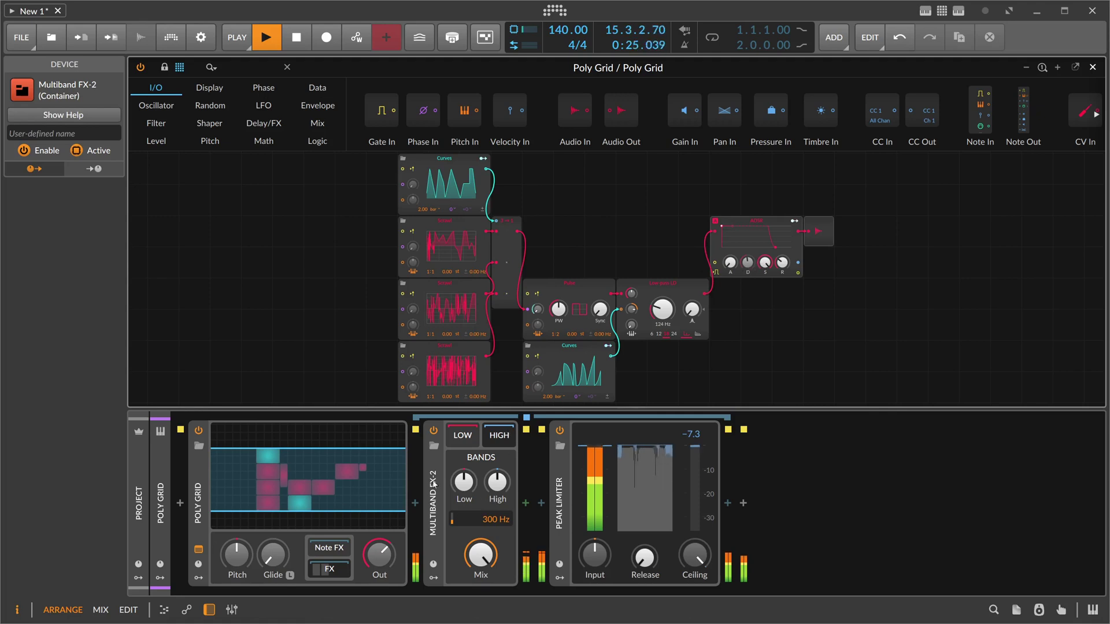
# Stop playback, leave the Poly Grid patch and open the track's Scene 1 clip for note editing.
pyautogui.click(348, 564)
pyautogui.press('space')
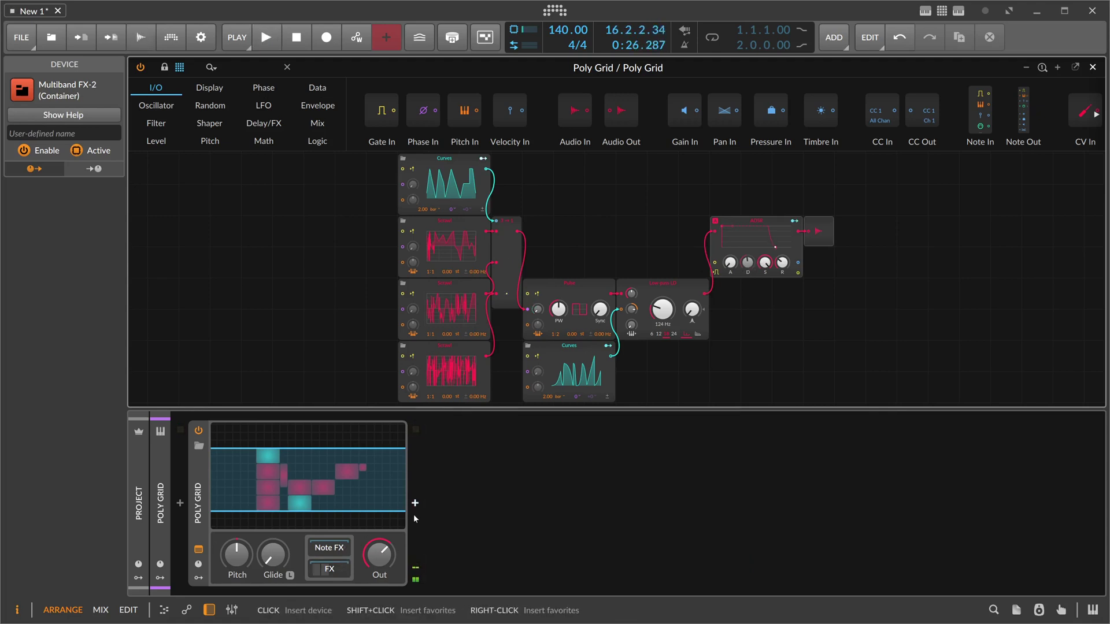
pyautogui.scroll(-3, 323, 292)
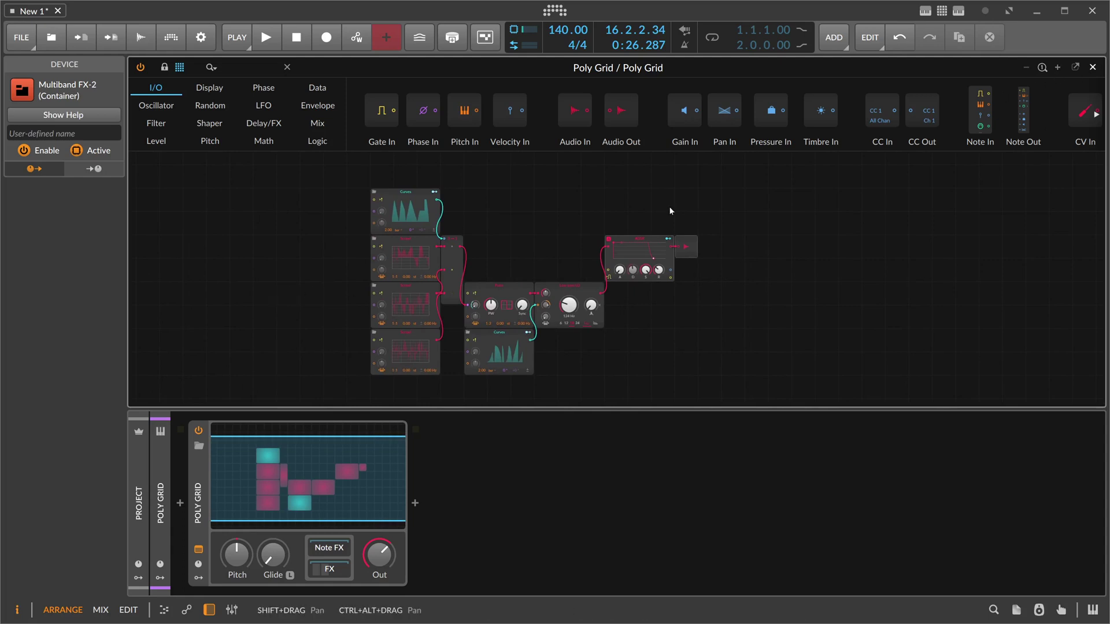
pyautogui.click(1092, 67)
pyautogui.doubleClick(333, 99)
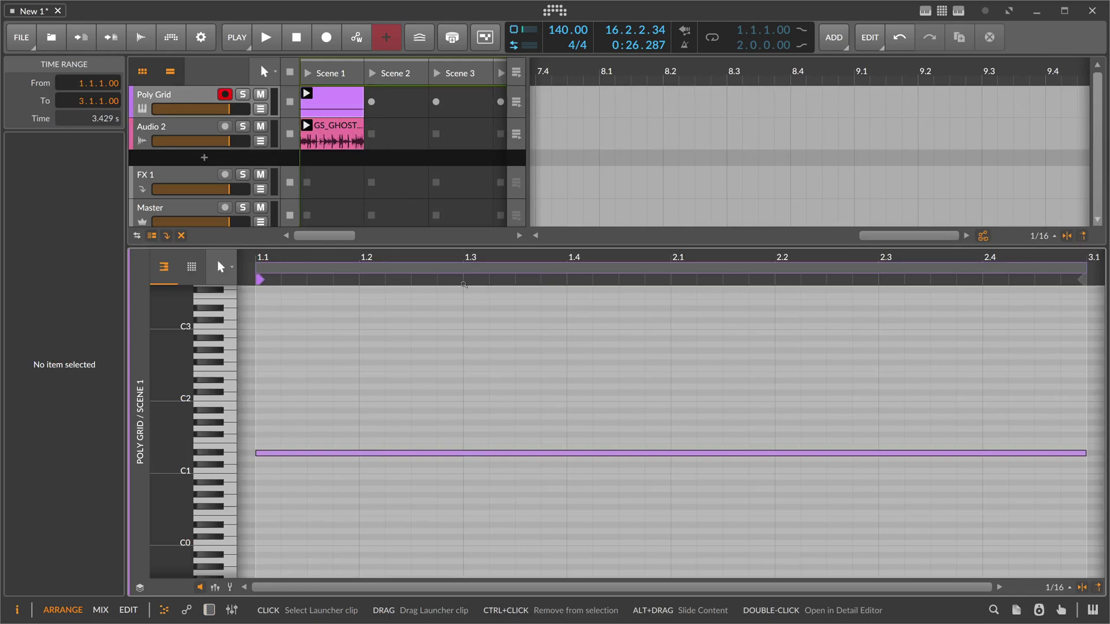
# Shorten the long note to end at 2.4.1 and add a short E1 note from 2.4.1 to 2.4.3.
pyautogui.scroll(3, 523, 370)
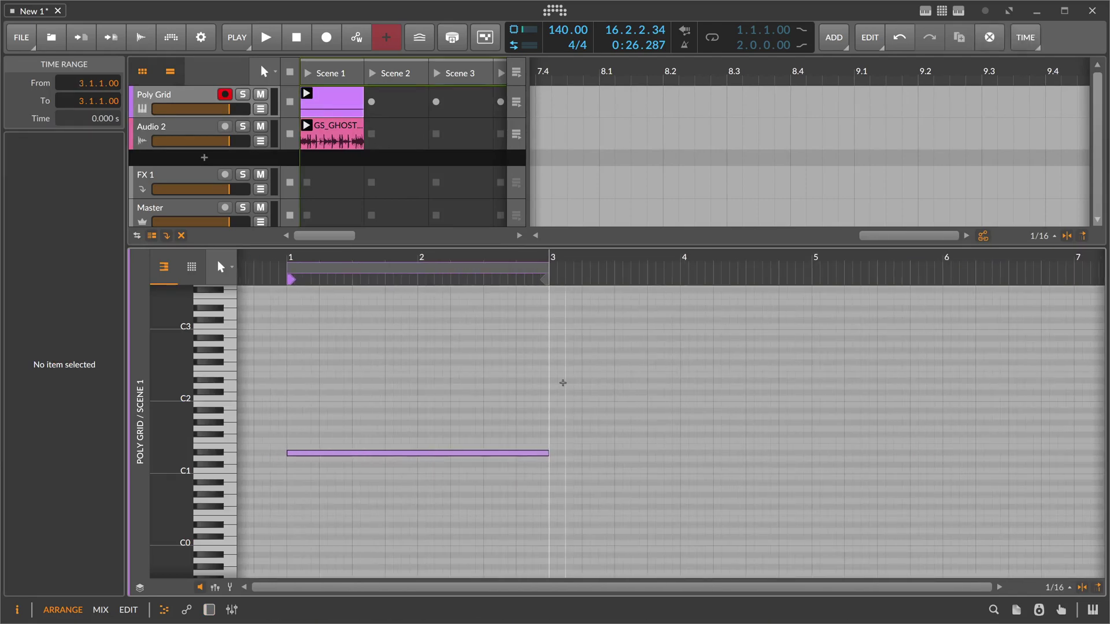
pyautogui.moveTo(548, 453); pyautogui.dragTo(517, 454)
pyautogui.doubleClick(518, 448)
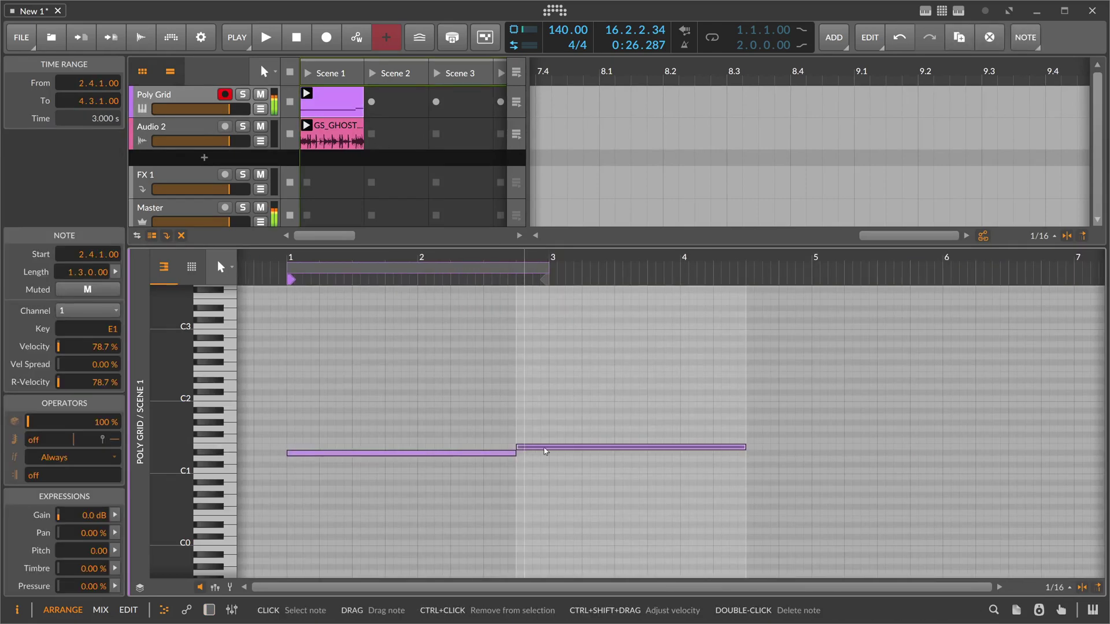
pyautogui.moveTo(744, 447); pyautogui.dragTo(532, 448)
# Add a final note from 2.4.3 to 3.1.1, raise it an octave to E2 and start playback.
pyautogui.doubleClick(540, 448)
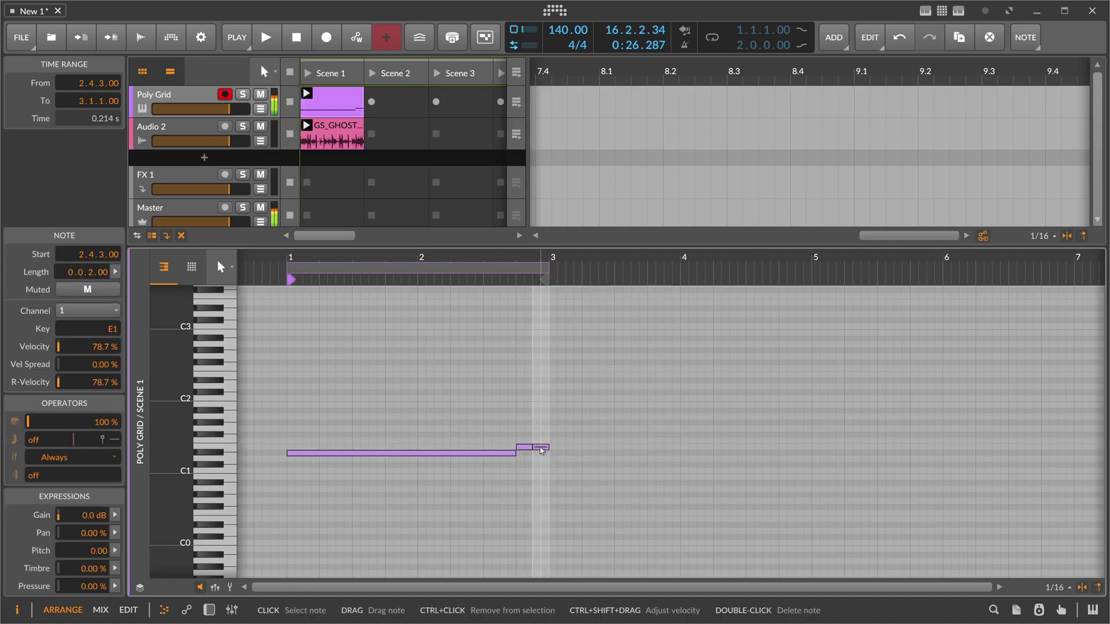
pyautogui.hotkey('shift', 'Up')
pyautogui.press('space')
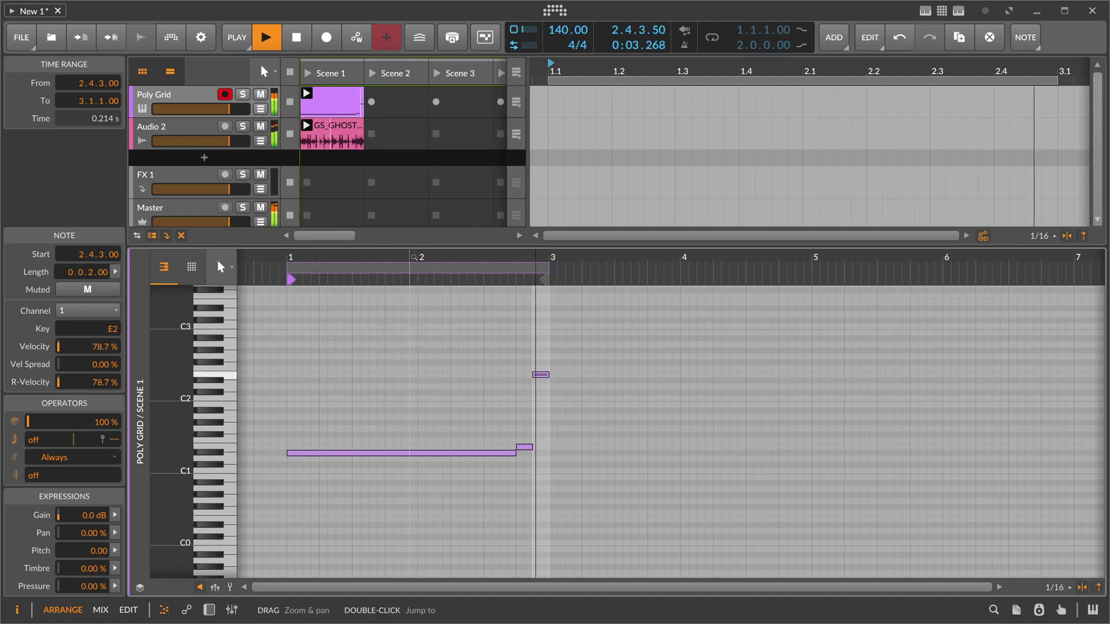
# Set the rate of the Curves module below the Pulse oscillator to 2 bars and the Low-pass LD cutoff to 118 Hz.
pyautogui.doubleClick(181, 99)
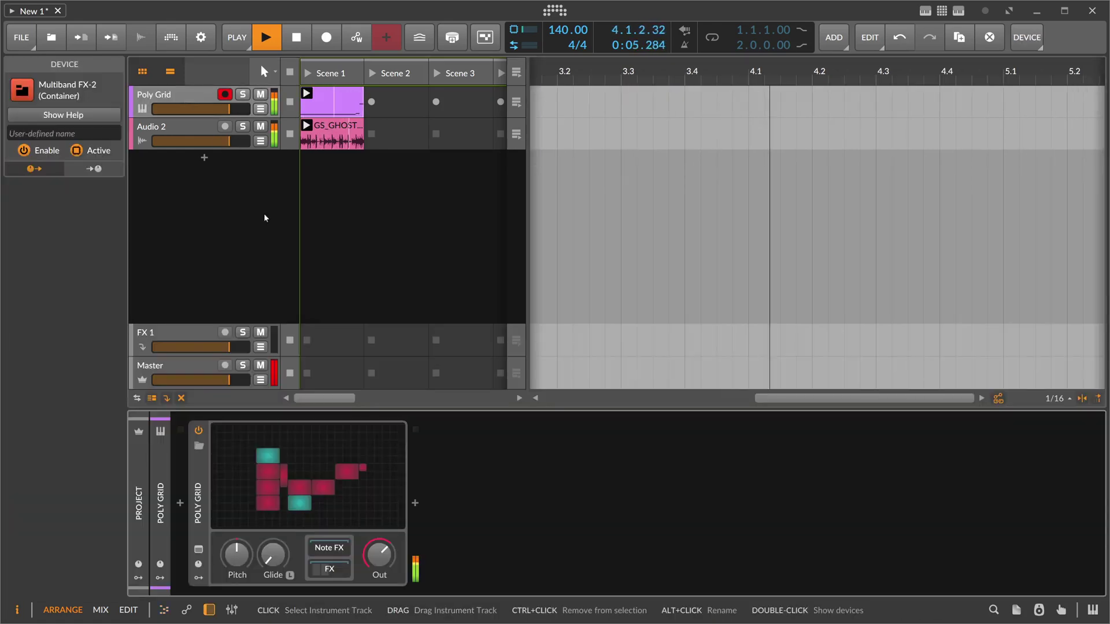
pyautogui.doubleClick(372, 480)
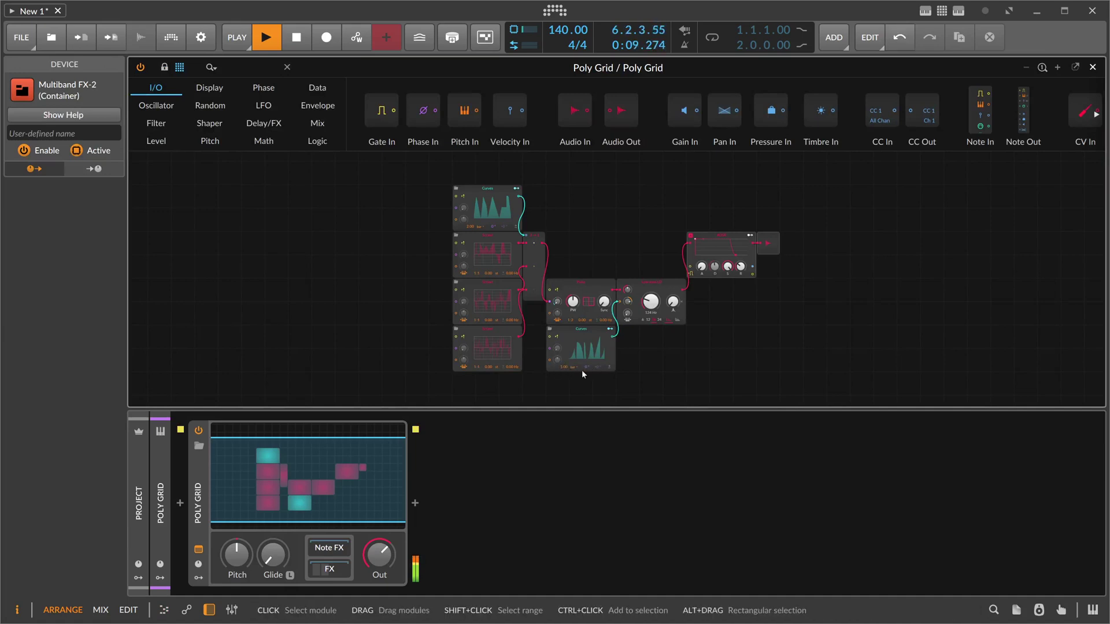
pyautogui.keyDown('ctrl'); pyautogui.click(564, 366); pyautogui.keyUp('ctrl')
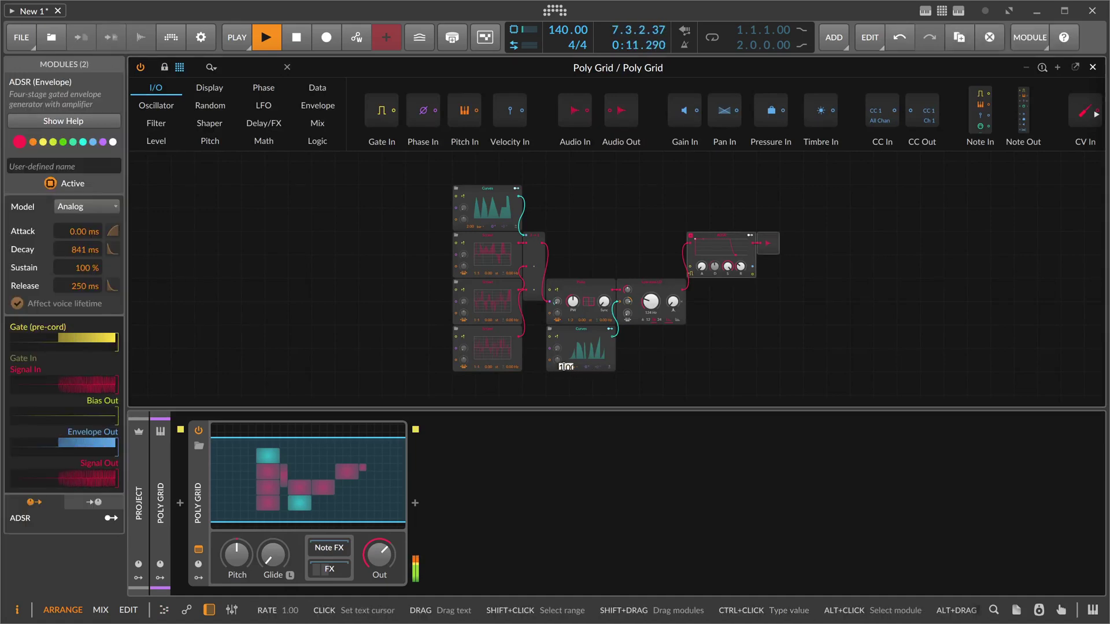
pyautogui.write('2')
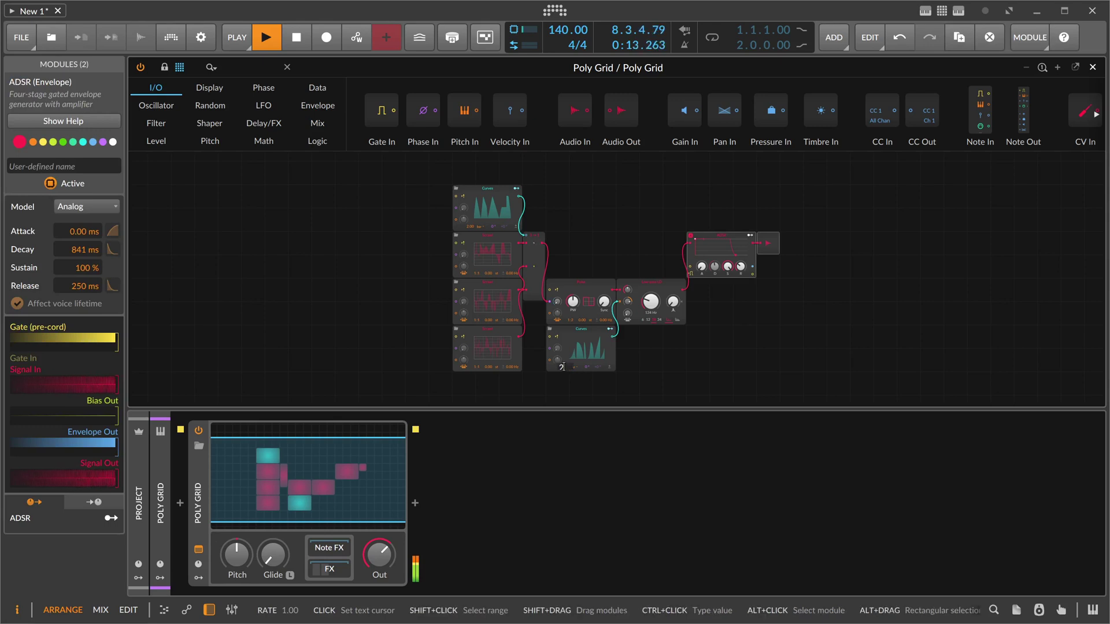
pyautogui.press('Return')
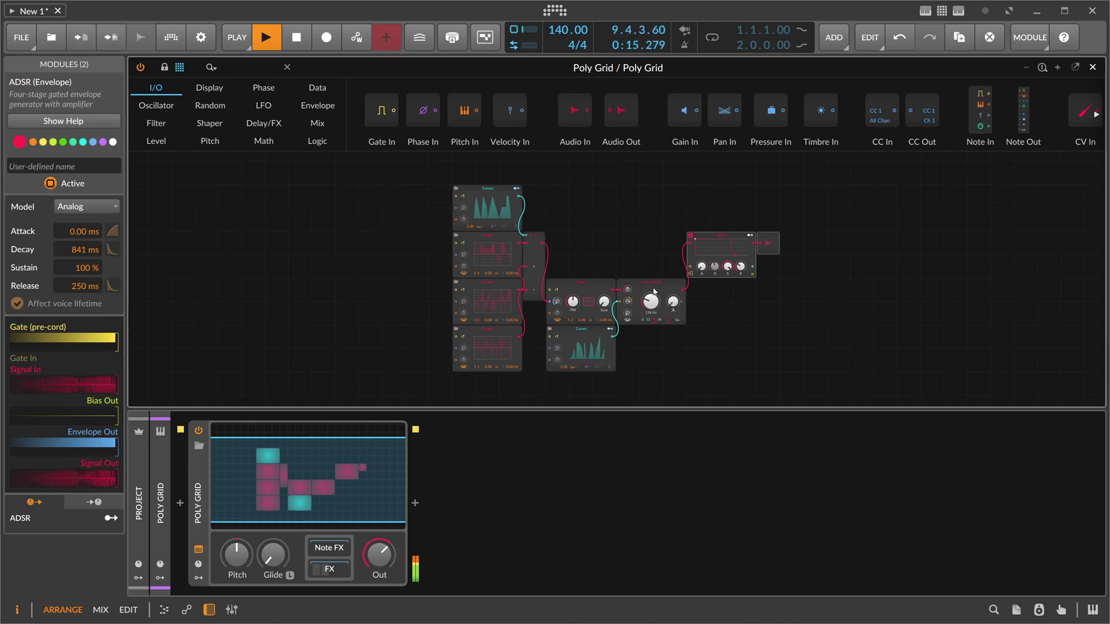
pyautogui.moveTo(650, 302)
pyautogui.mouseDown()
pyautogui.moveTo(650, 289)
pyautogui.moveTo(650, 319)
pyautogui.mouseUp()
pyautogui.press('space')
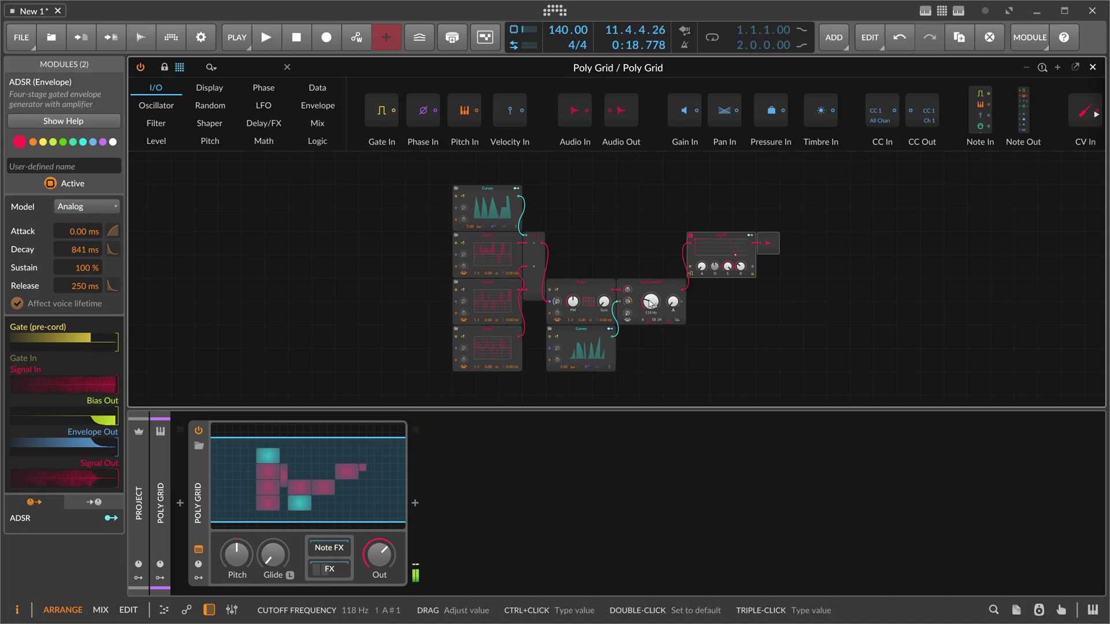
# Examine the points of the uppermost Scrawl oscillator's waveform in its curve editor.
pyautogui.moveTo(606, 227); pyautogui.dragTo(421, 223)
pyautogui.scroll(2, 311, 252)
pyautogui.scroll(3, 311, 250)
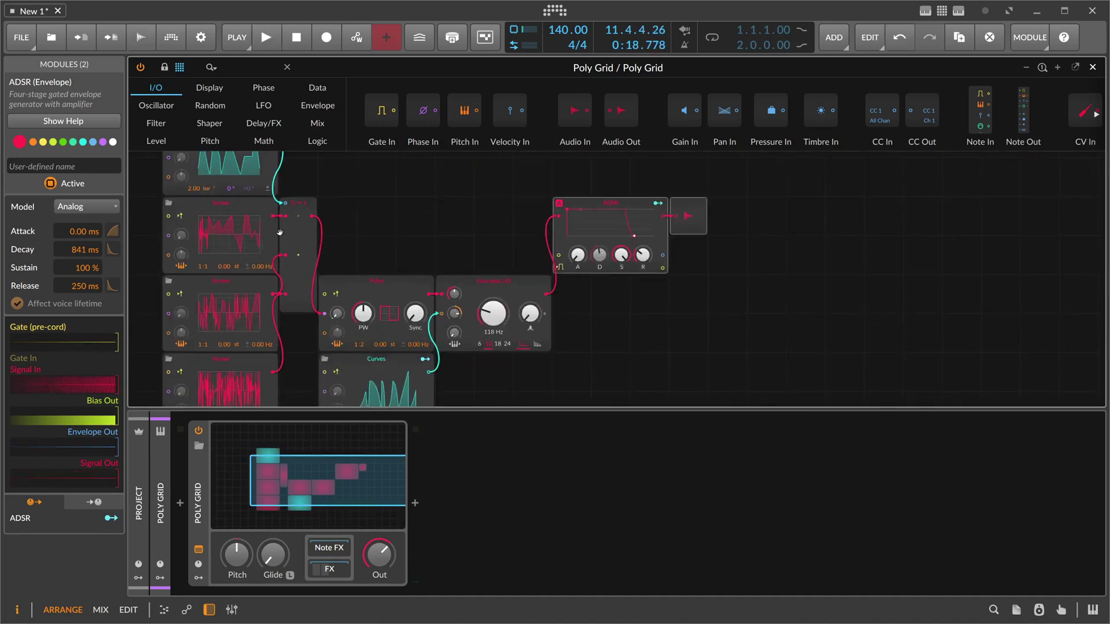
pyautogui.click(304, 249)
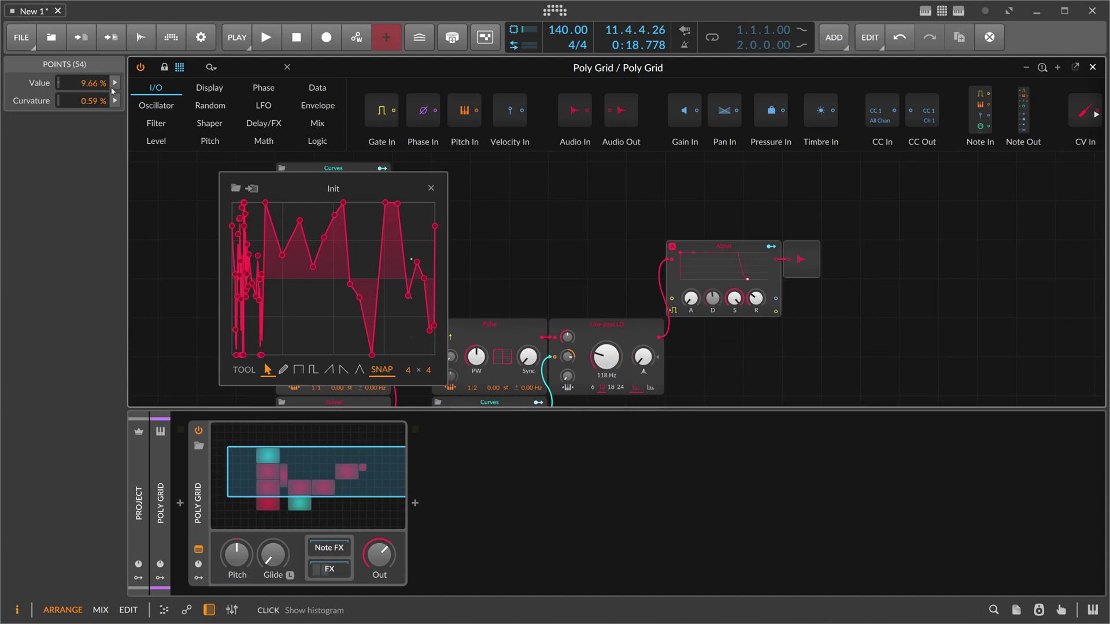
pyautogui.click(431, 187)
pyautogui.moveTo(486, 203); pyautogui.dragTo(508, 183)
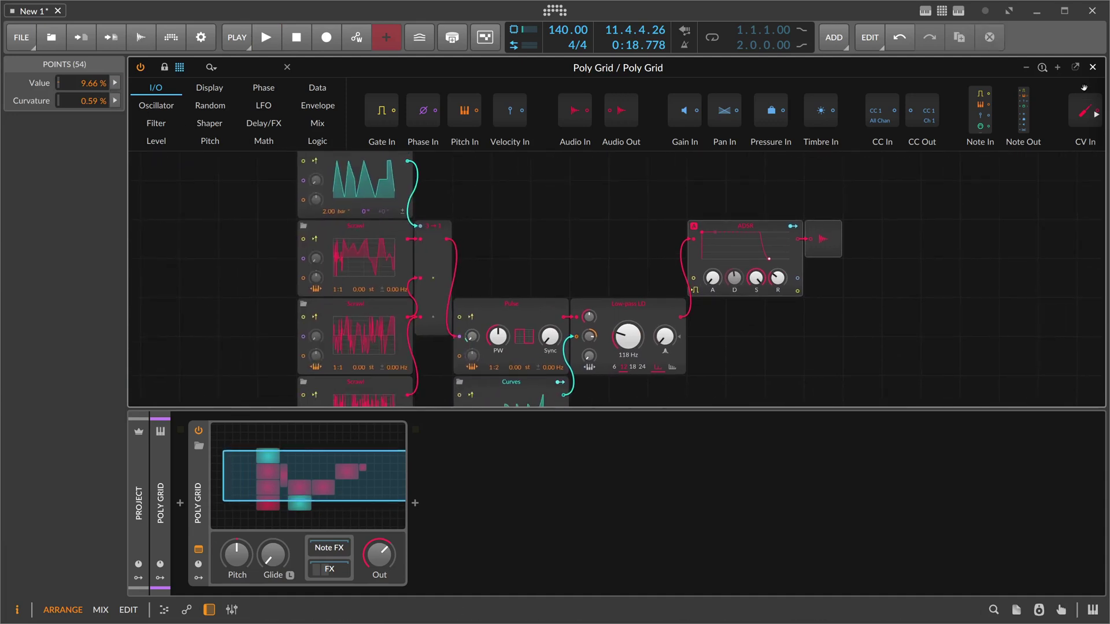
# Disarm the Poly Grid track and add a new instrument track with the Polymer synth.
pyautogui.click(1092, 67)
pyautogui.click(225, 94)
pyautogui.click(204, 157)
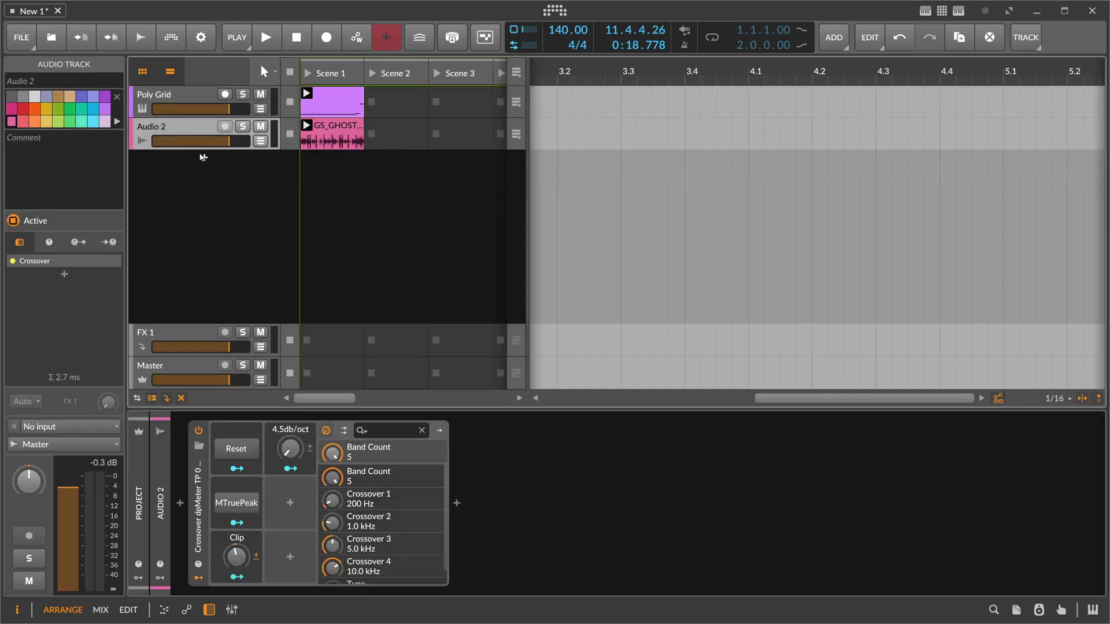
pyautogui.write('poly')
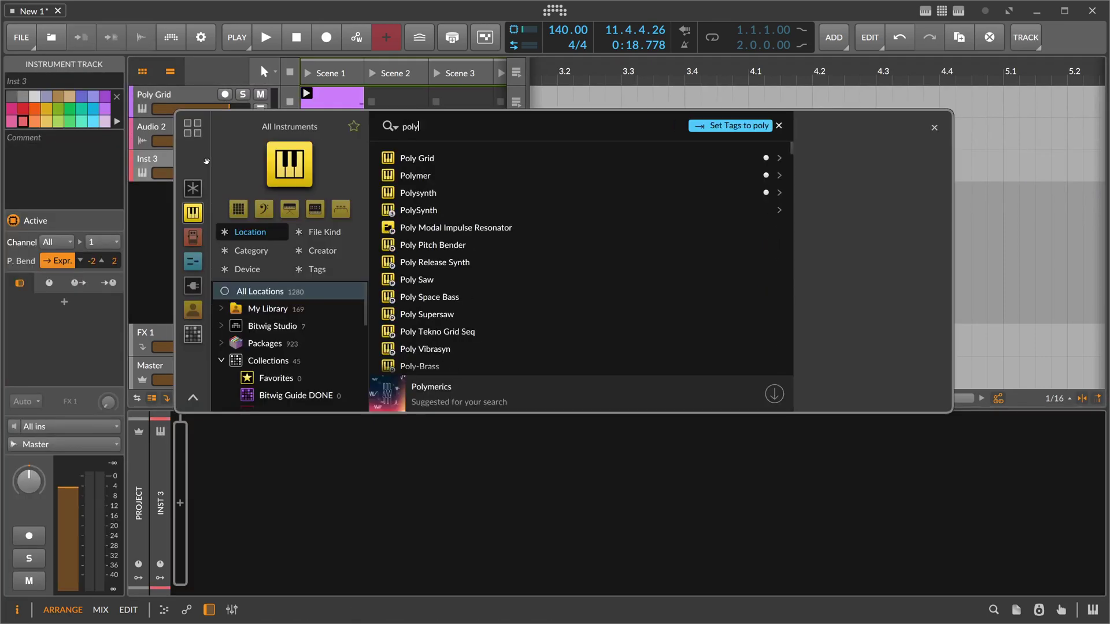
pyautogui.press('Down')
pyautogui.press('Down')
pyautogui.press('Return')
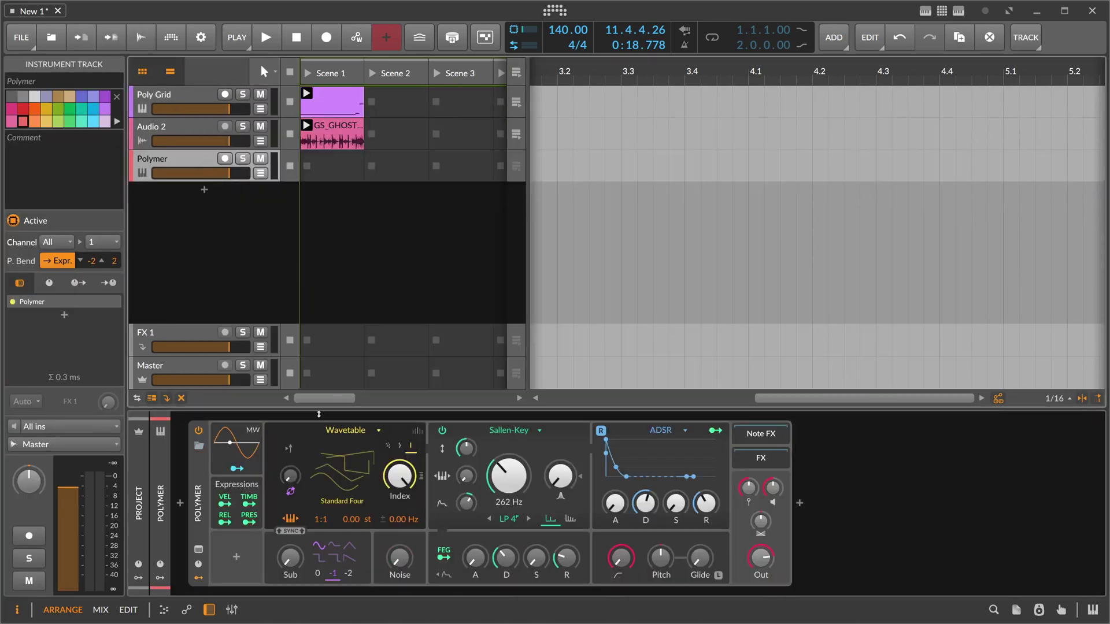
# Switch Polymer's oscillator from Wavetable to Scrawl and open its curve editor.
pyautogui.click(346, 430)
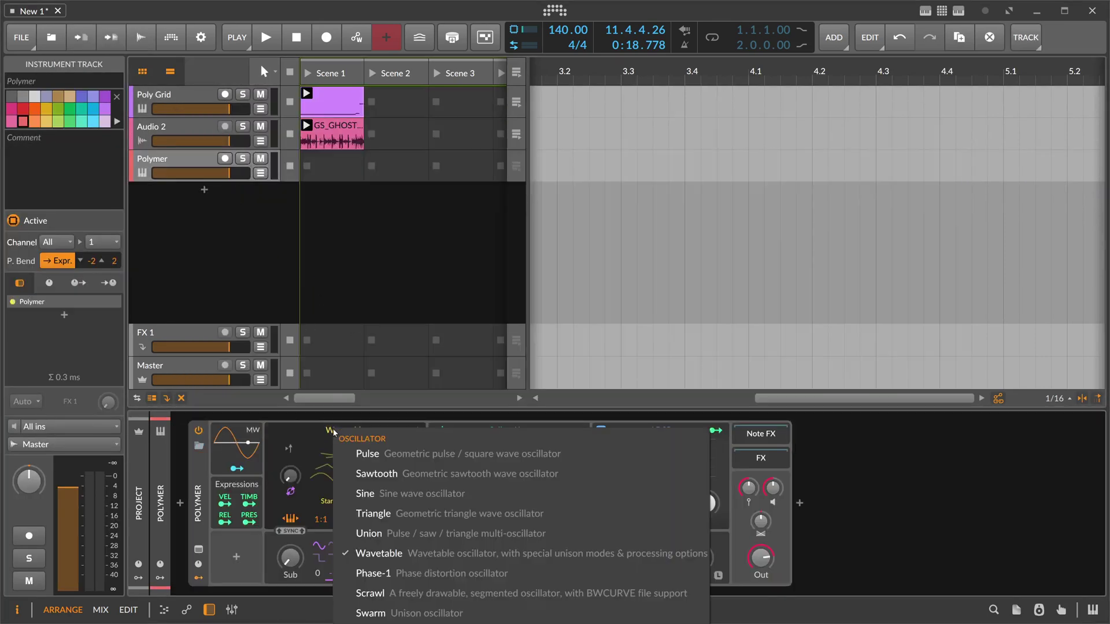
pyautogui.click(377, 591)
pyautogui.click(359, 474)
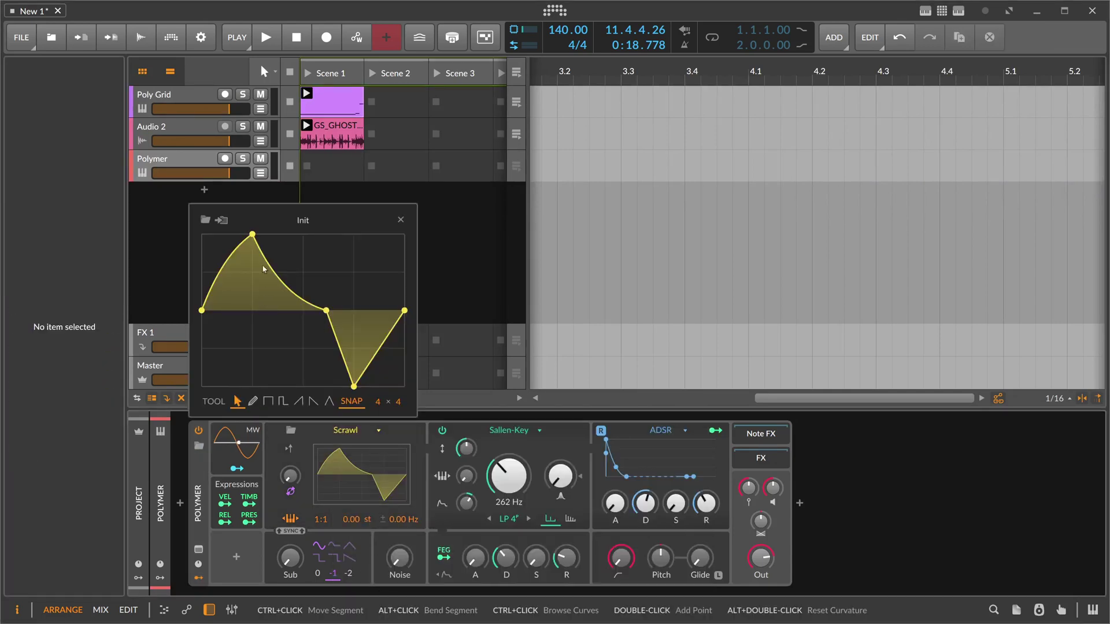
# Select all points of Polymer's Scrawl curve and view the histogram for their values.
pyautogui.moveTo(201, 236); pyautogui.dragTo(408, 391)
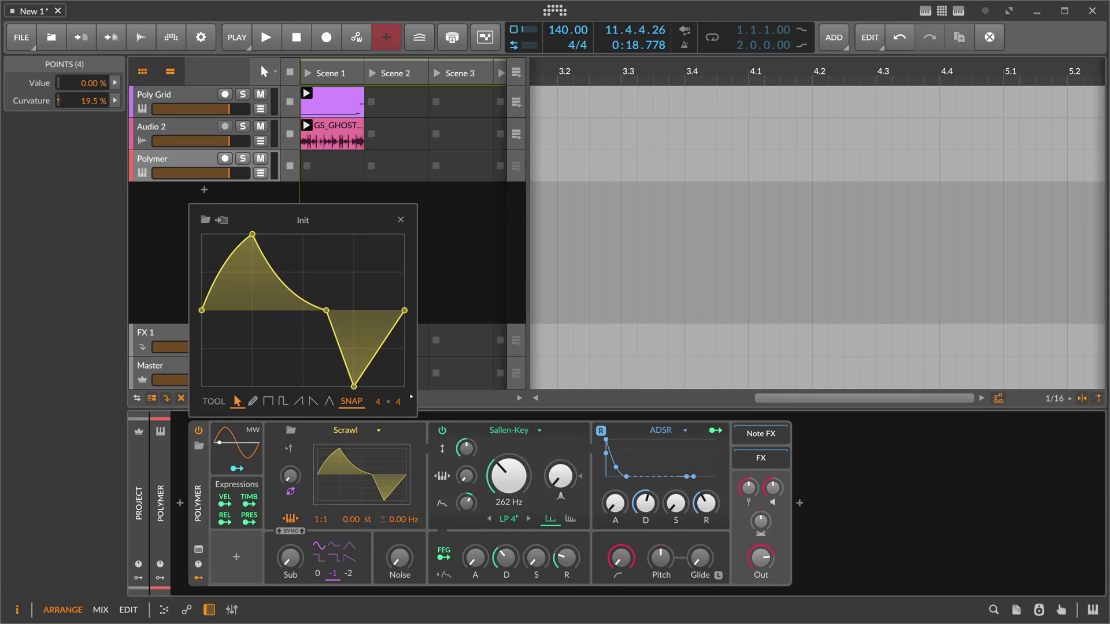
pyautogui.click(115, 84)
pyautogui.click(115, 84)
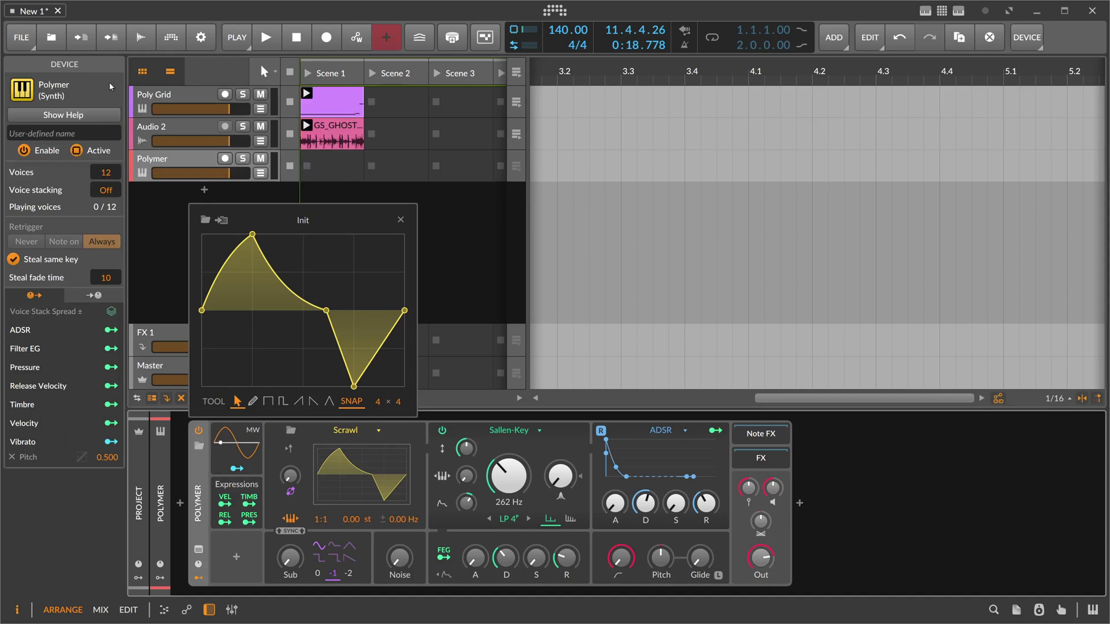
pyautogui.press('Escape')
# Return to the Poly Grid track's patch and open the uppermost Scrawl oscillator's curve editor.
pyautogui.click(177, 133)
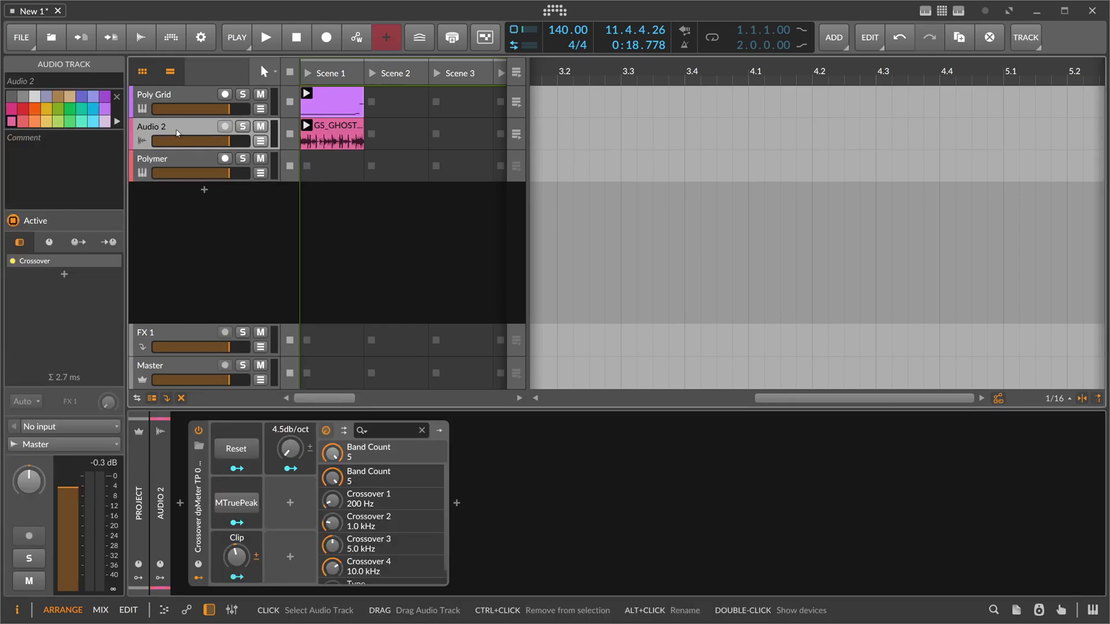
pyautogui.click(173, 101)
pyautogui.click(304, 429)
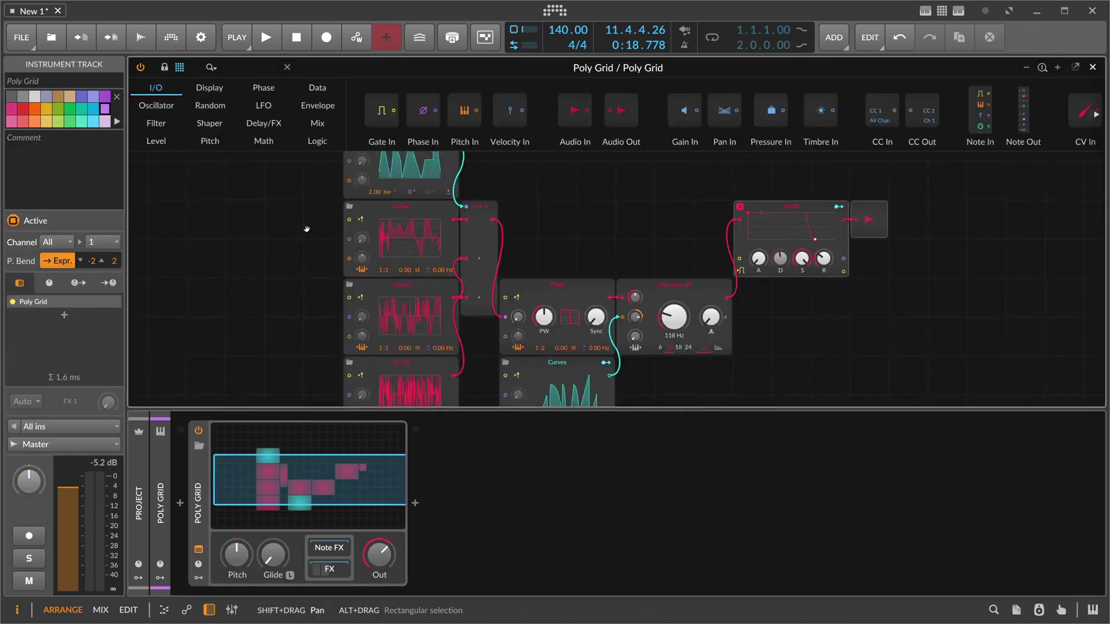
pyautogui.scroll(3, 603, 238)
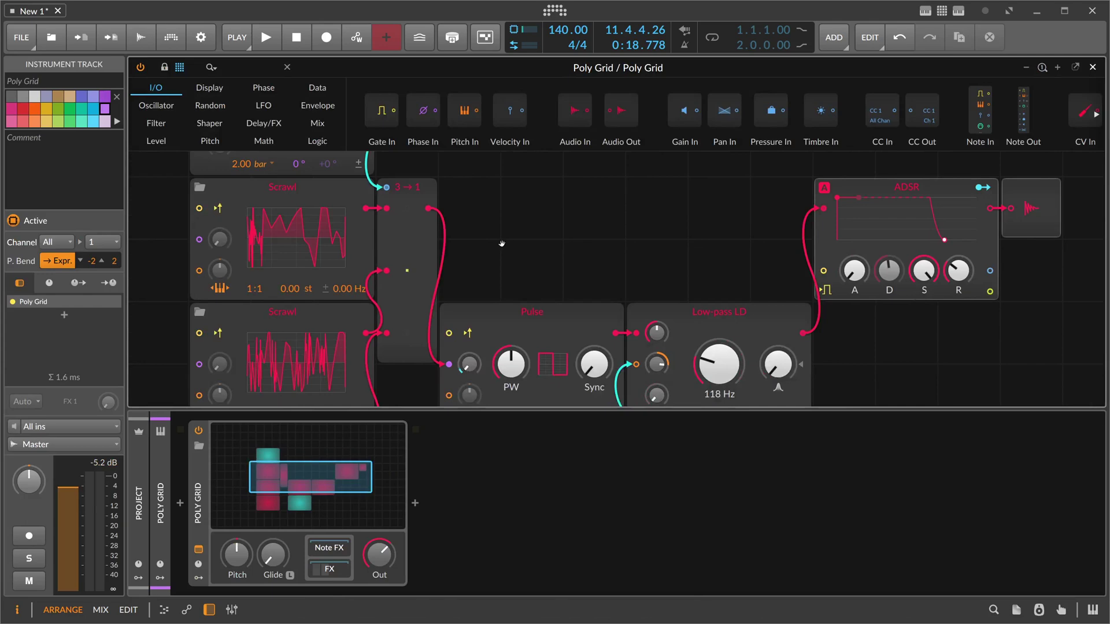
pyautogui.moveTo(502, 244); pyautogui.dragTo(574, 261)
pyautogui.click(404, 263)
# Save the Scrawl curve to the library as Vowel1, keeping the Periodic category.
pyautogui.click(272, 166)
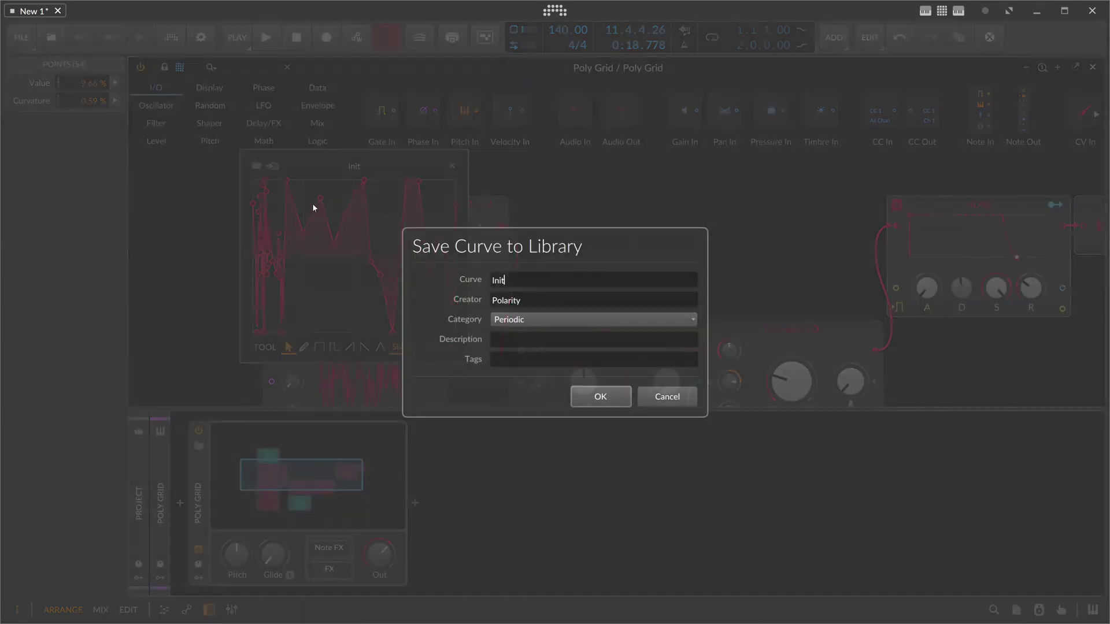
pyautogui.doubleClick(507, 283)
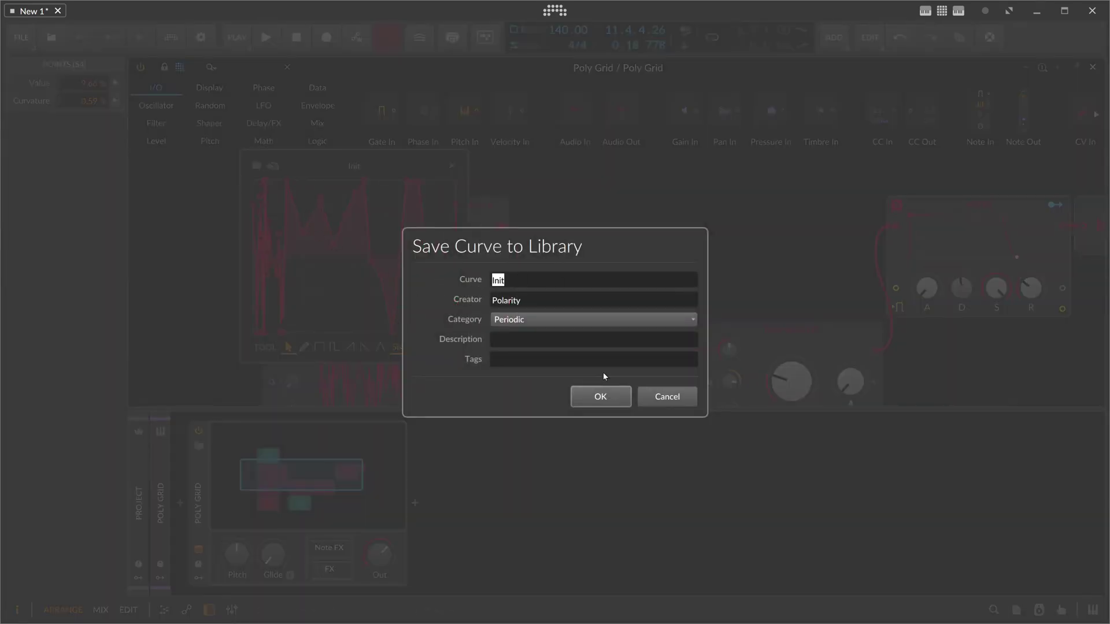
pyautogui.press('BackSpace')
pyautogui.write('Vowel1')
pyautogui.click(599, 394)
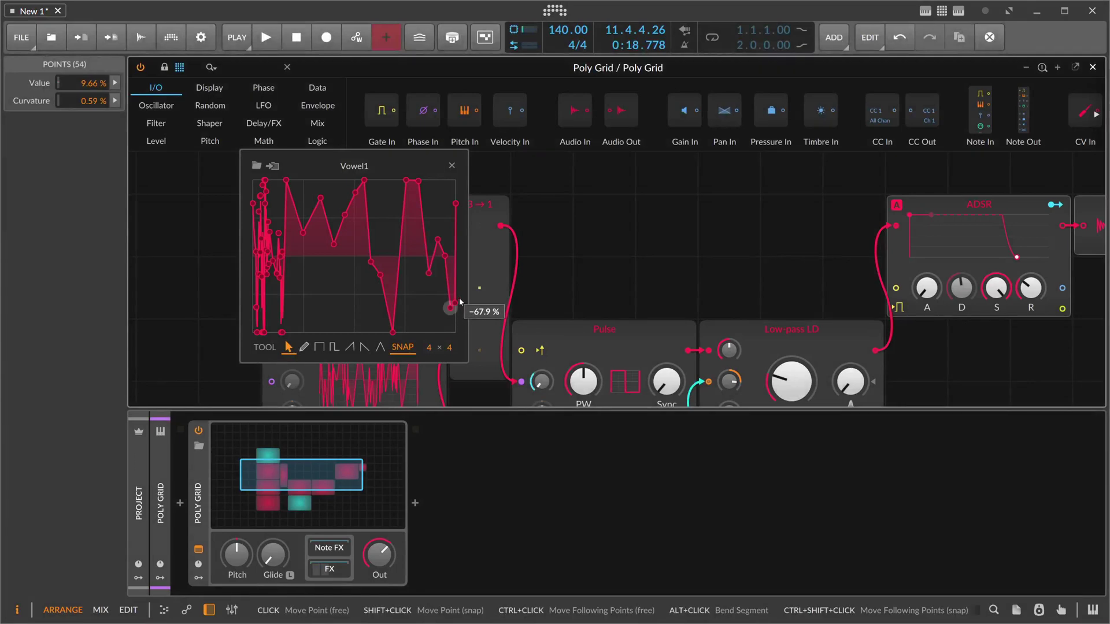
pyautogui.click(451, 165)
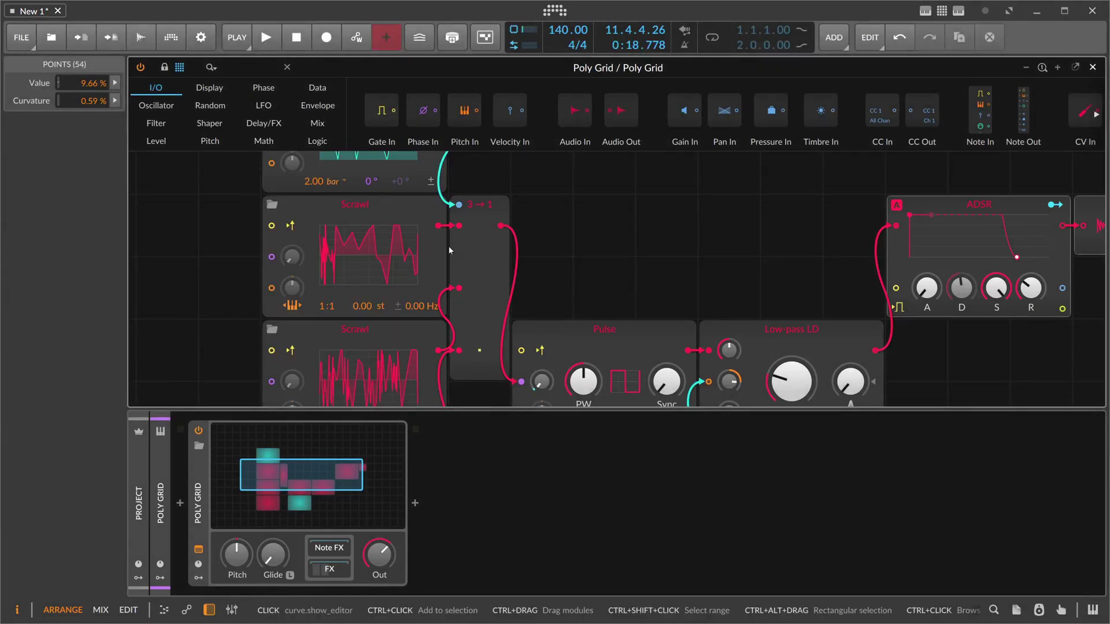
# Review the patch's Scrawl and Curves modules and the Pulse oscillator's phase modulation, and close the patch editor.
pyautogui.scroll(-3, 520, 261)
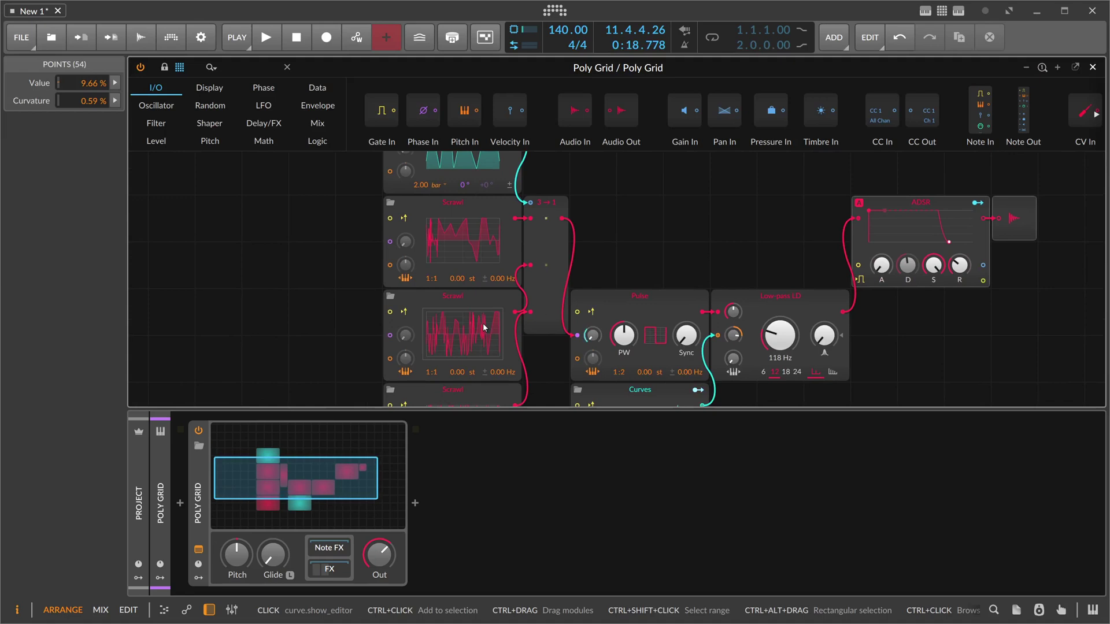
pyautogui.scroll(-2, 483, 327)
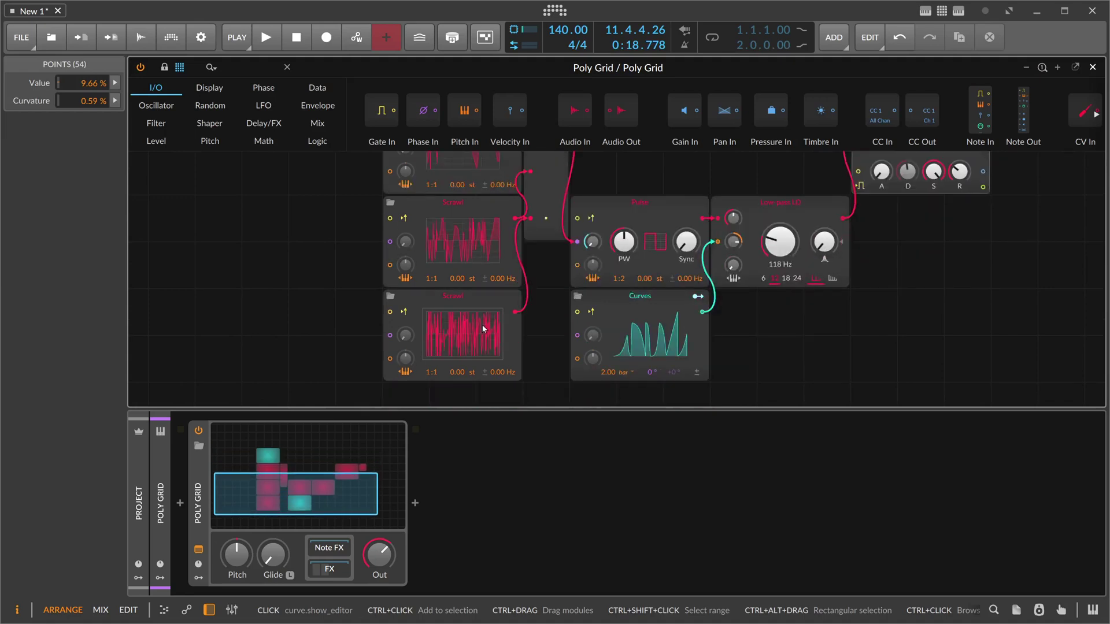
pyautogui.scroll(3, 364, 277)
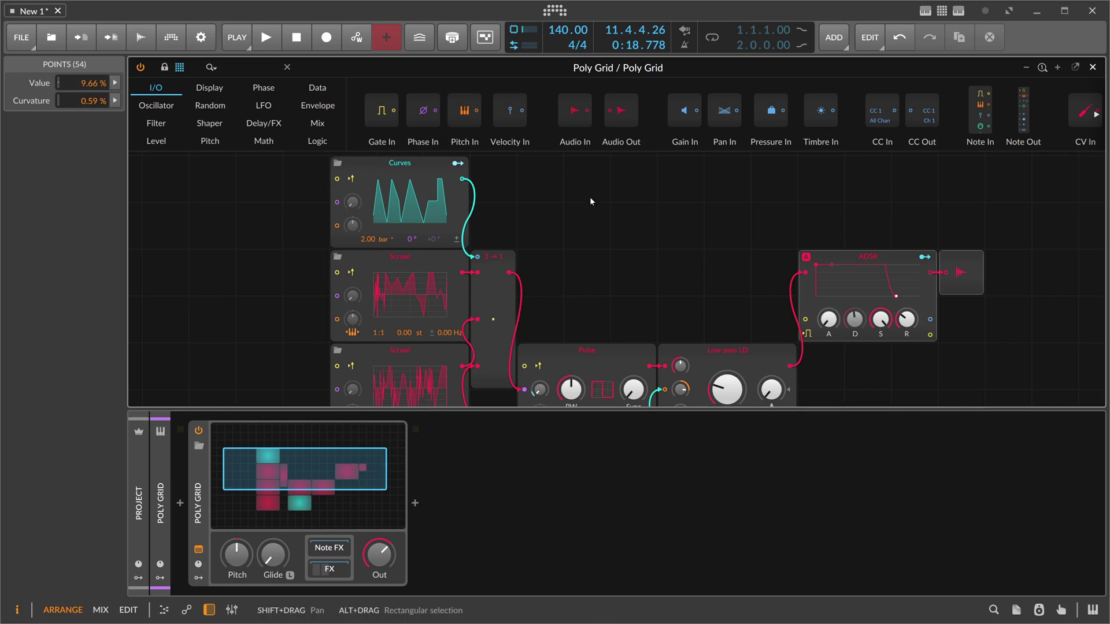
pyautogui.scroll(-1, 590, 197)
pyautogui.moveTo(621, 220); pyautogui.dragTo(571, 172)
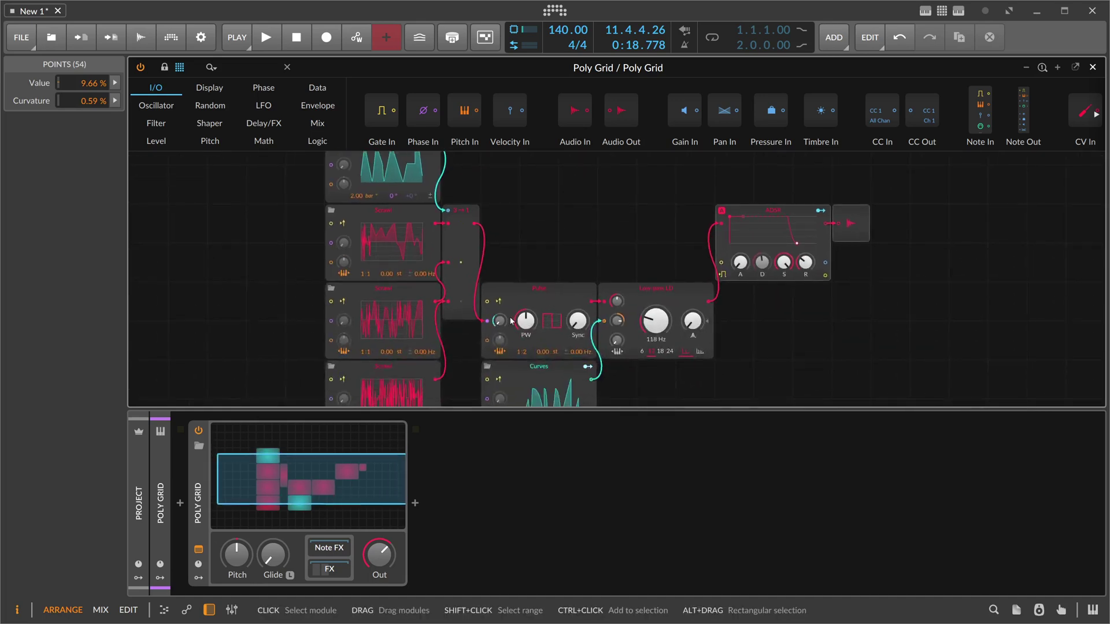
pyautogui.click(539, 291)
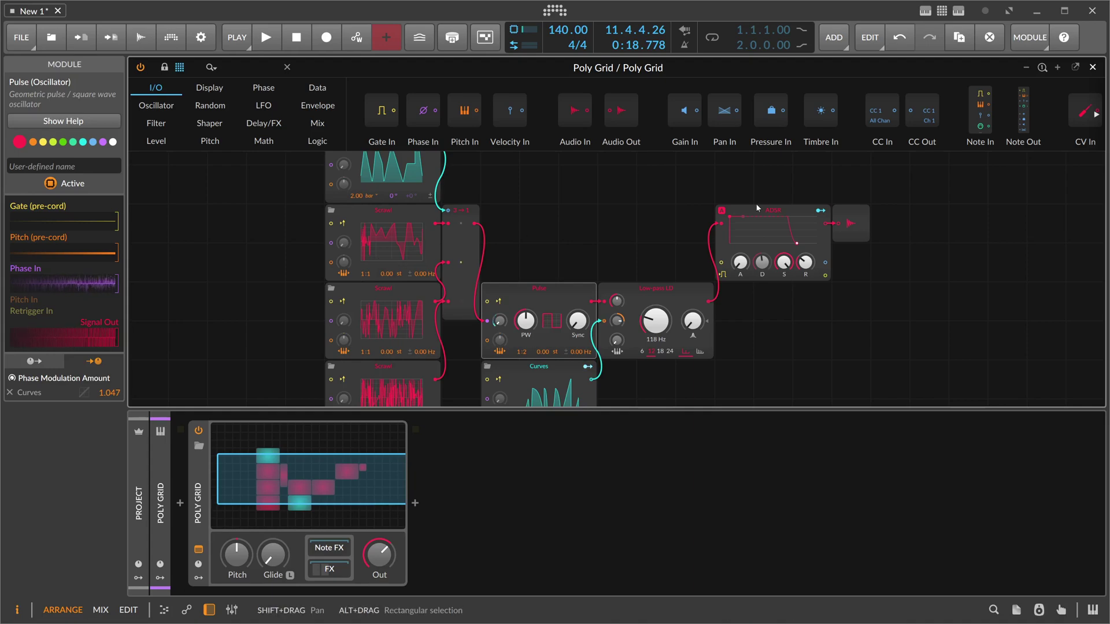
pyautogui.click(1092, 67)
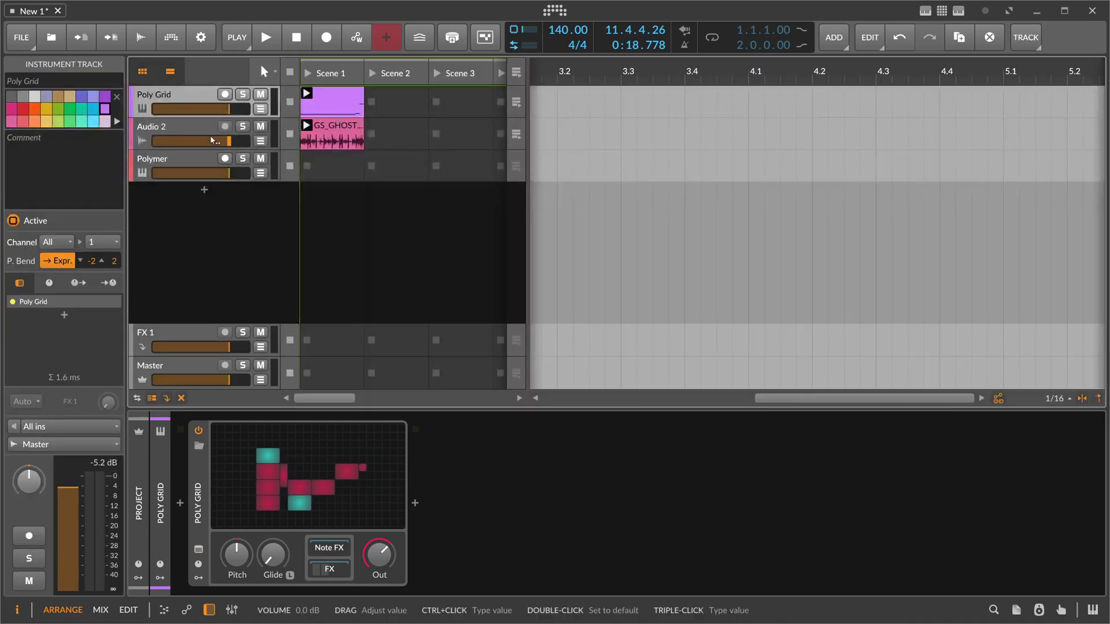